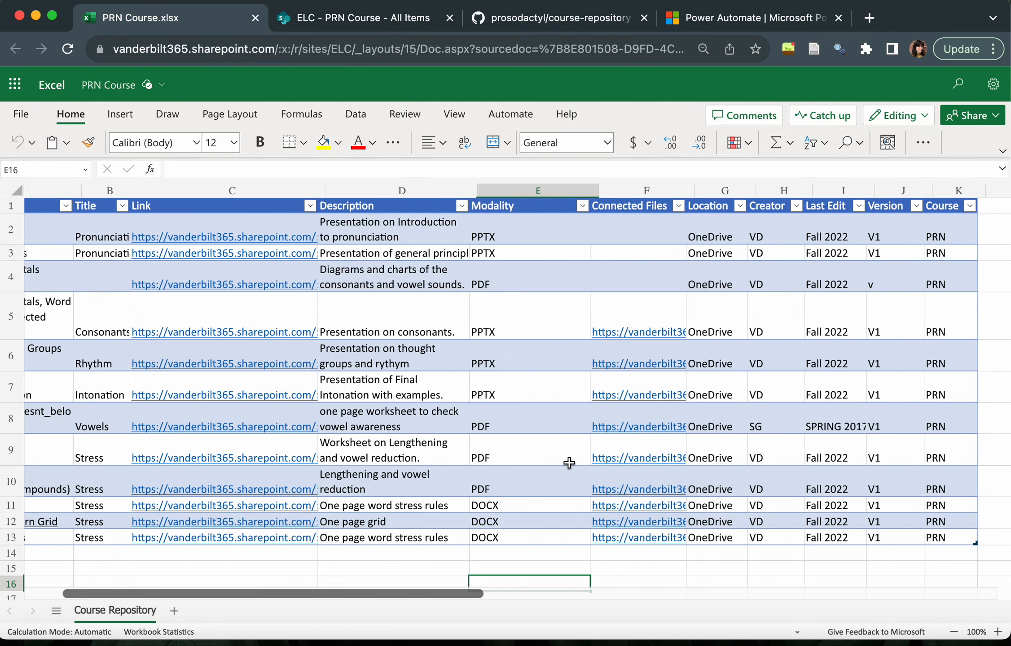
# Review the PRN Course workbook, its SharePoint list and the GitHub README instructions on establishing Power Automate connections
pyautogui.hscroll(-3, 569, 463)
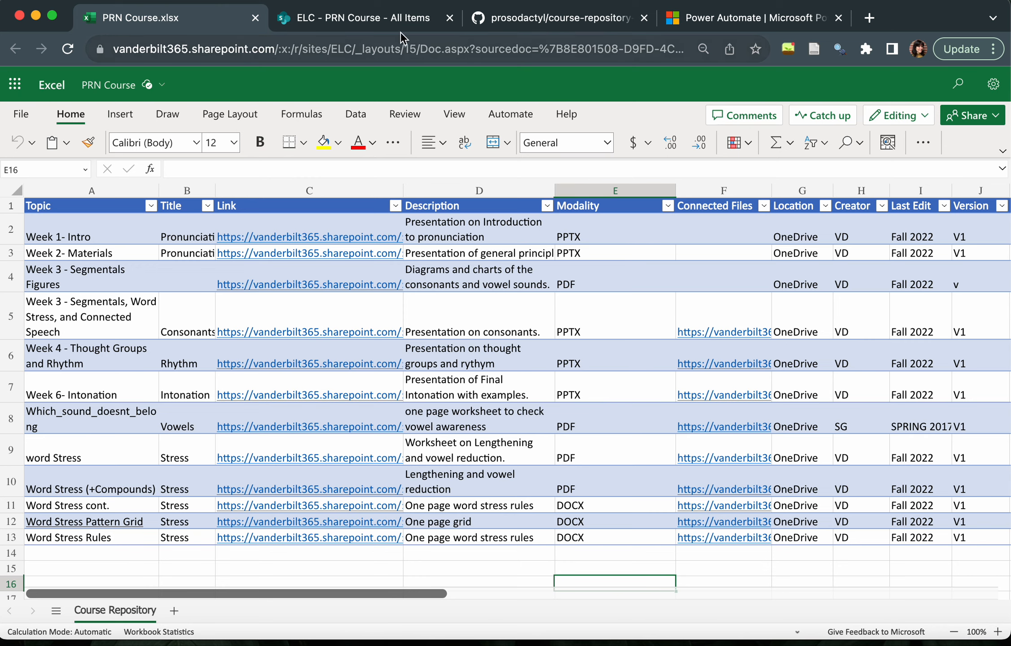
pyautogui.click(380, 20)
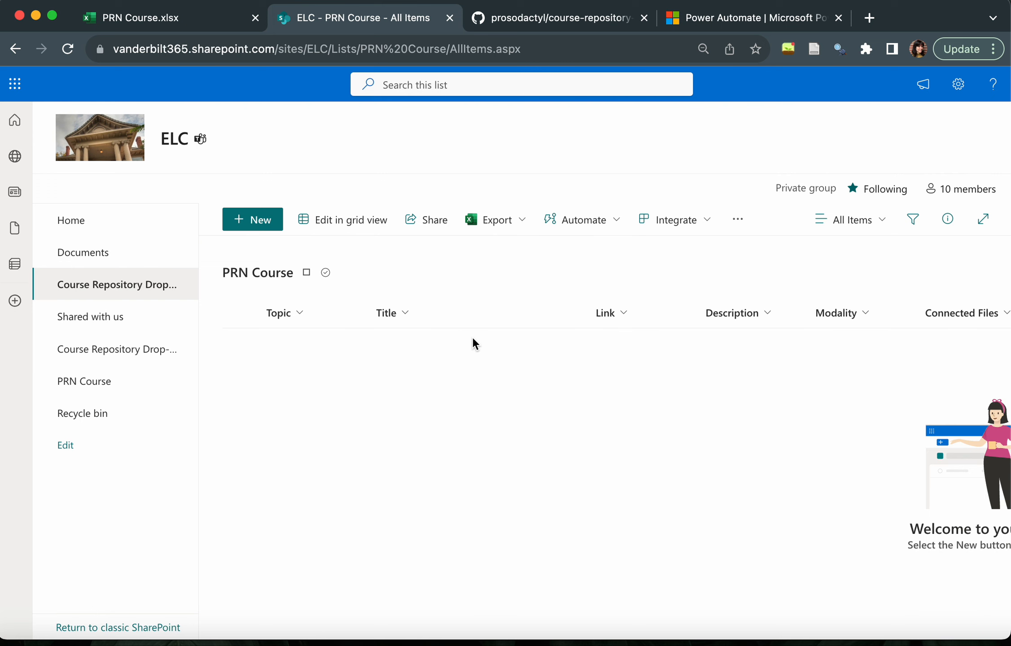
pyautogui.click(525, 18)
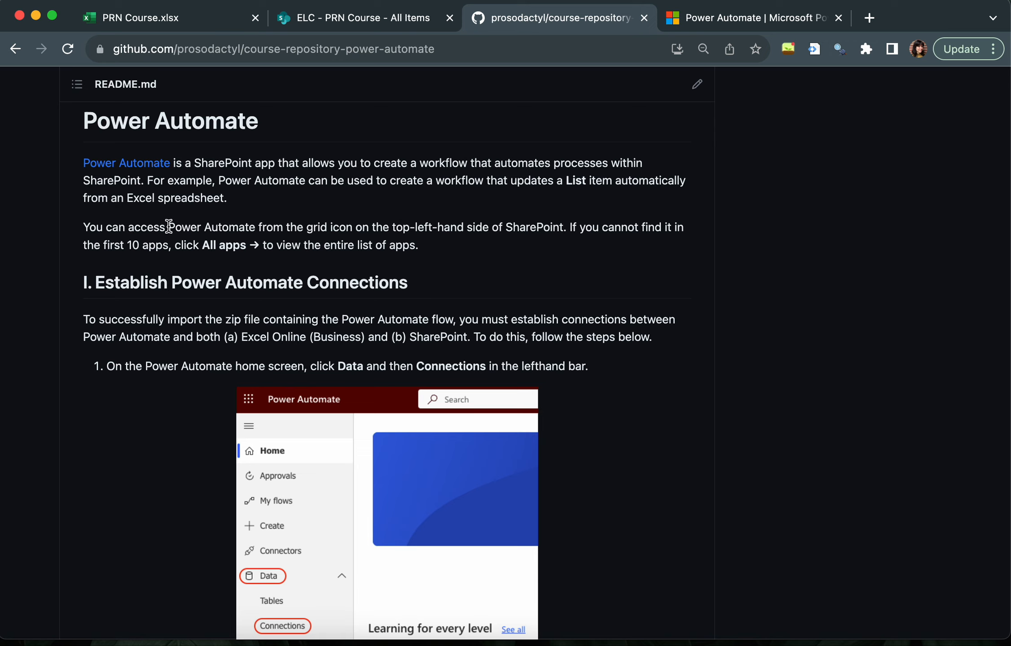
pyautogui.scroll(-5, 168, 227)
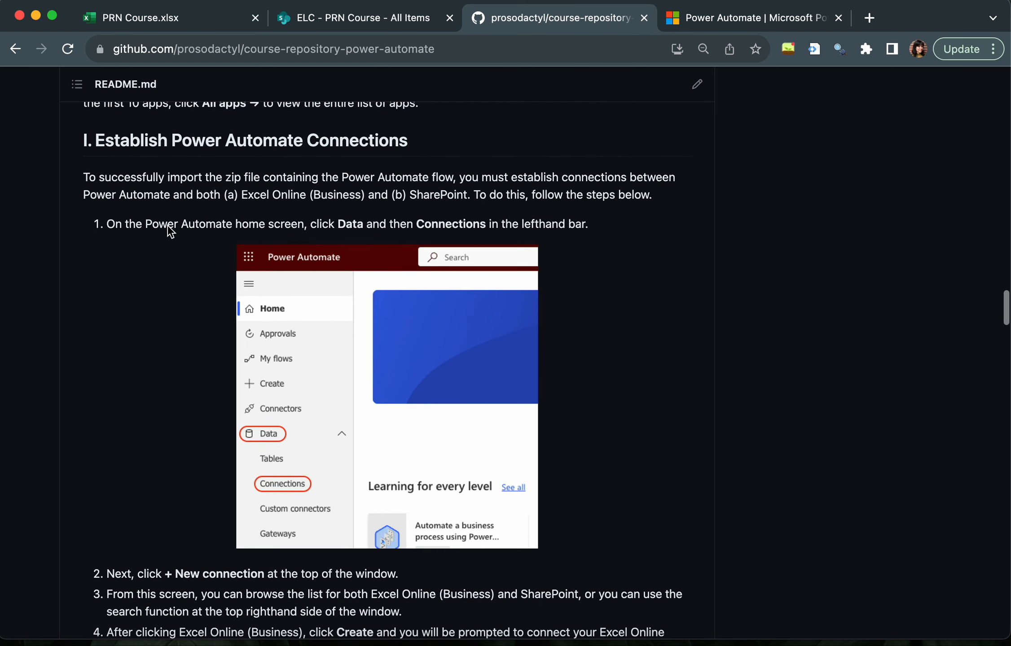
pyautogui.scroll(-1, 171, 232)
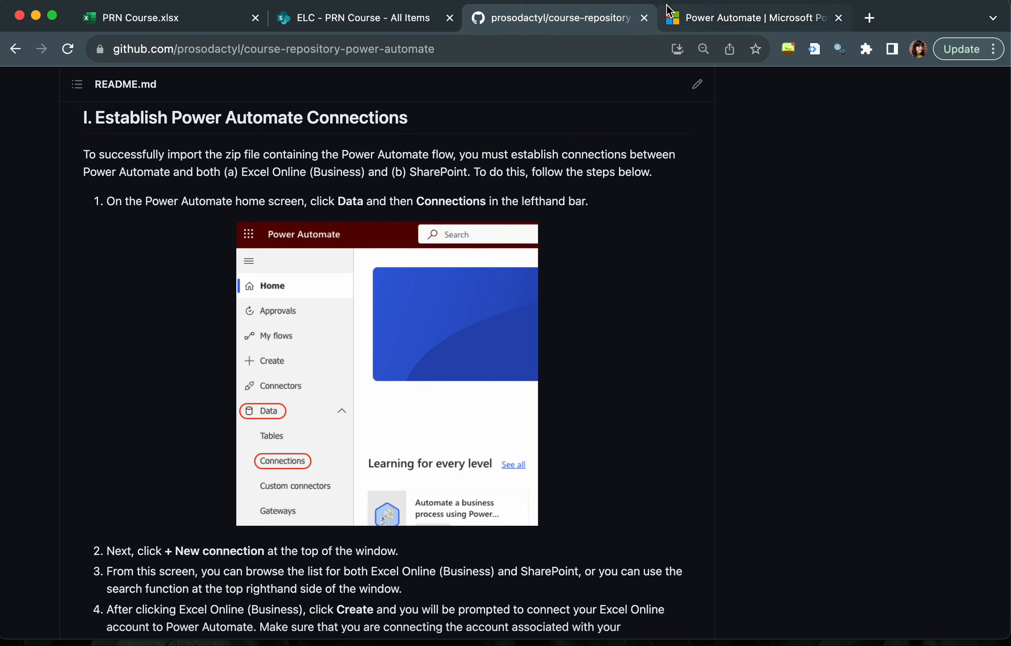
# Switch to Power Automate and sign in with the Vanderbilt account
pyautogui.click(728, 19)
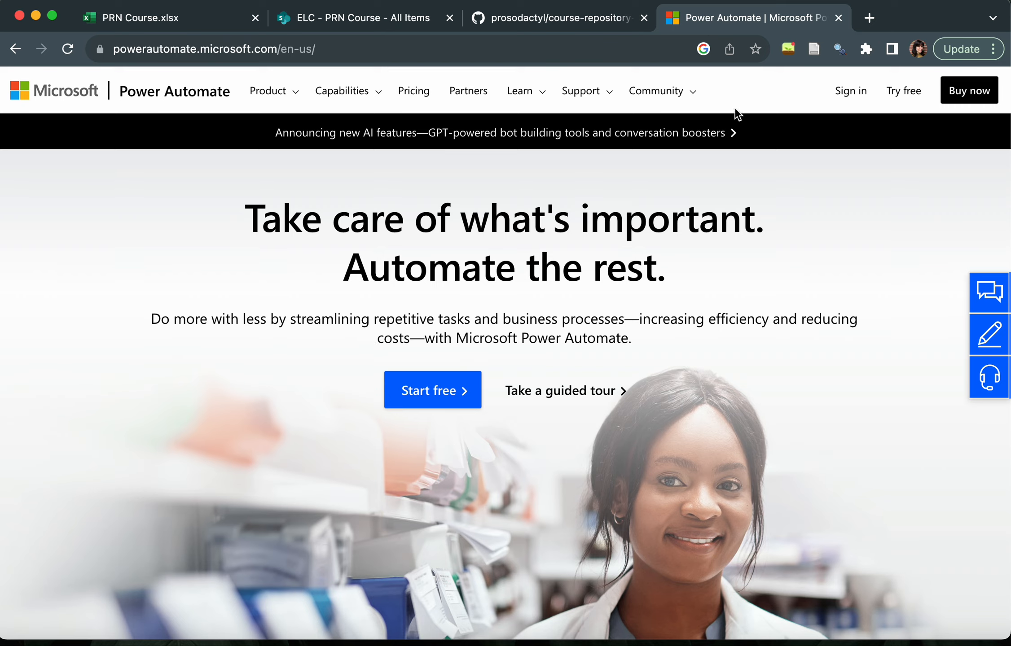
pyautogui.click(854, 85)
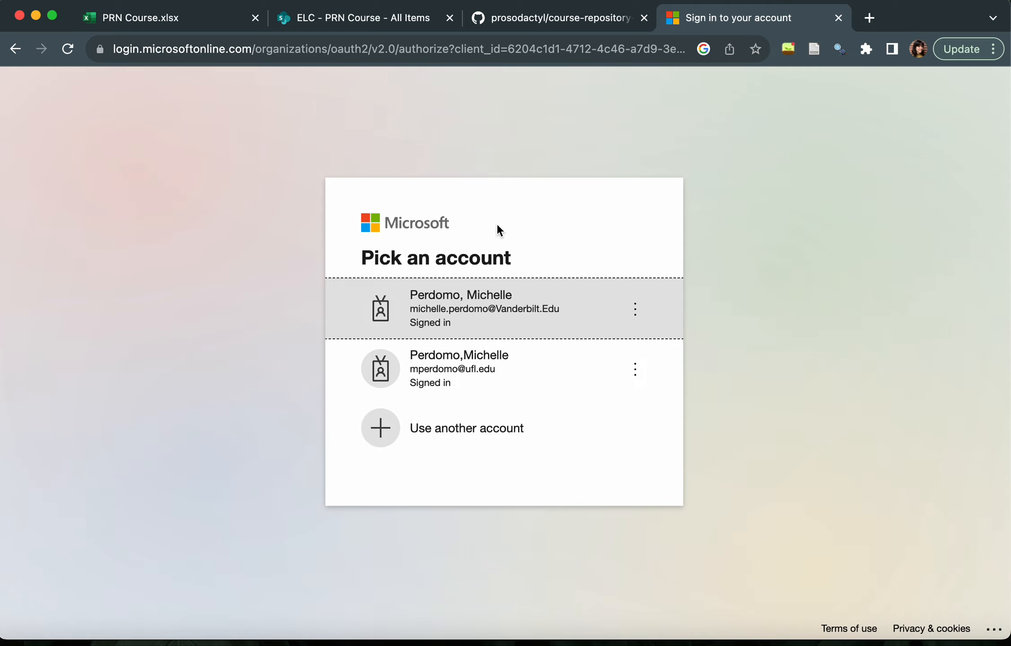
pyautogui.click(442, 327)
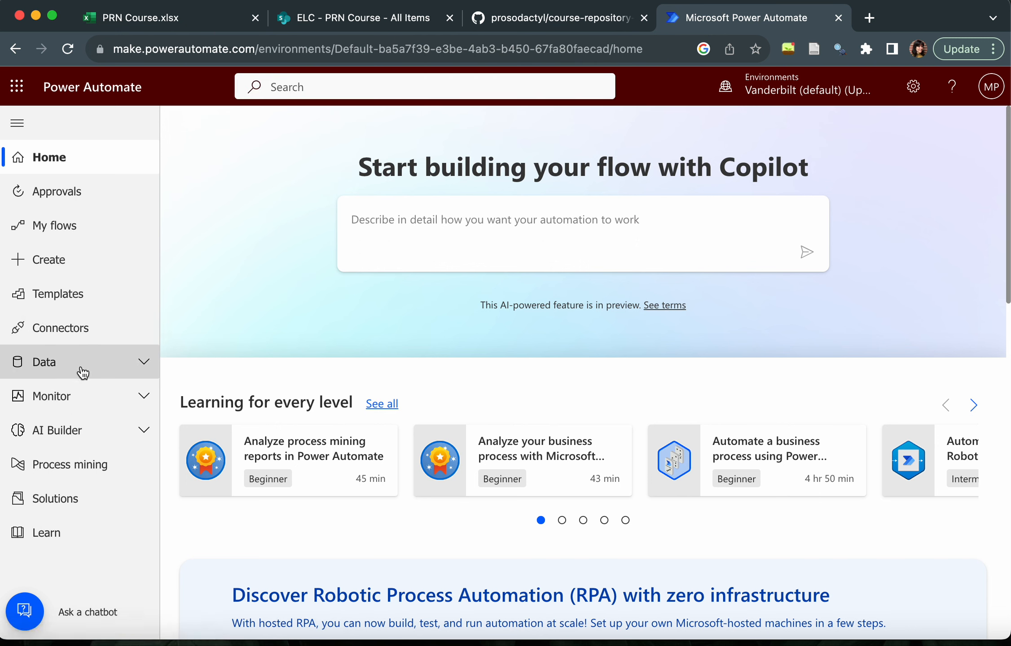
# View the existing data connections and open the list of connectors available for a new connection
pyautogui.click(53, 371)
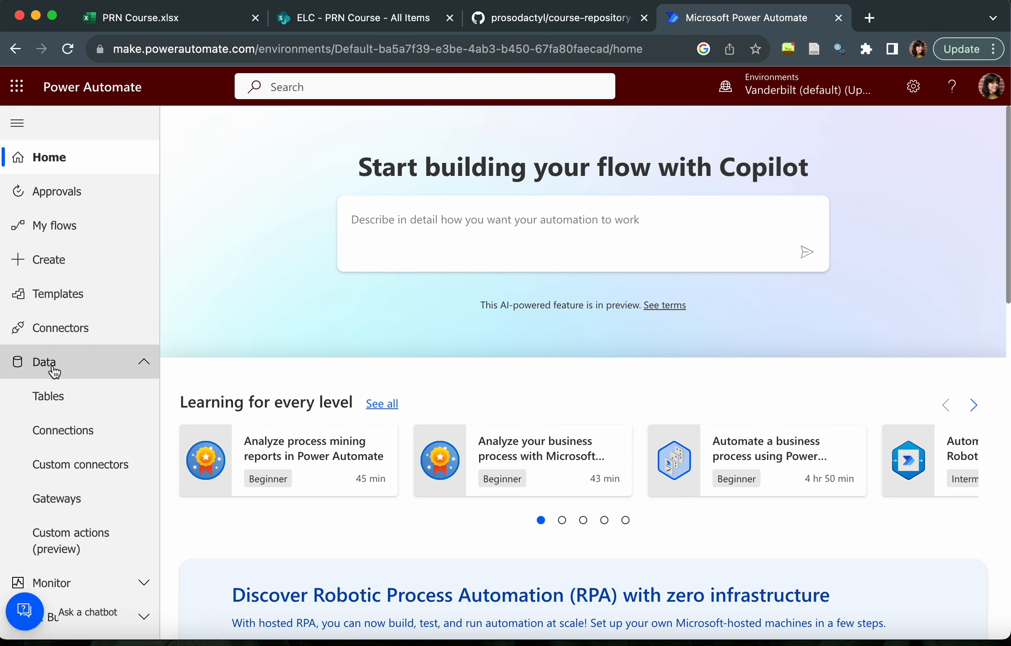
pyautogui.click(65, 433)
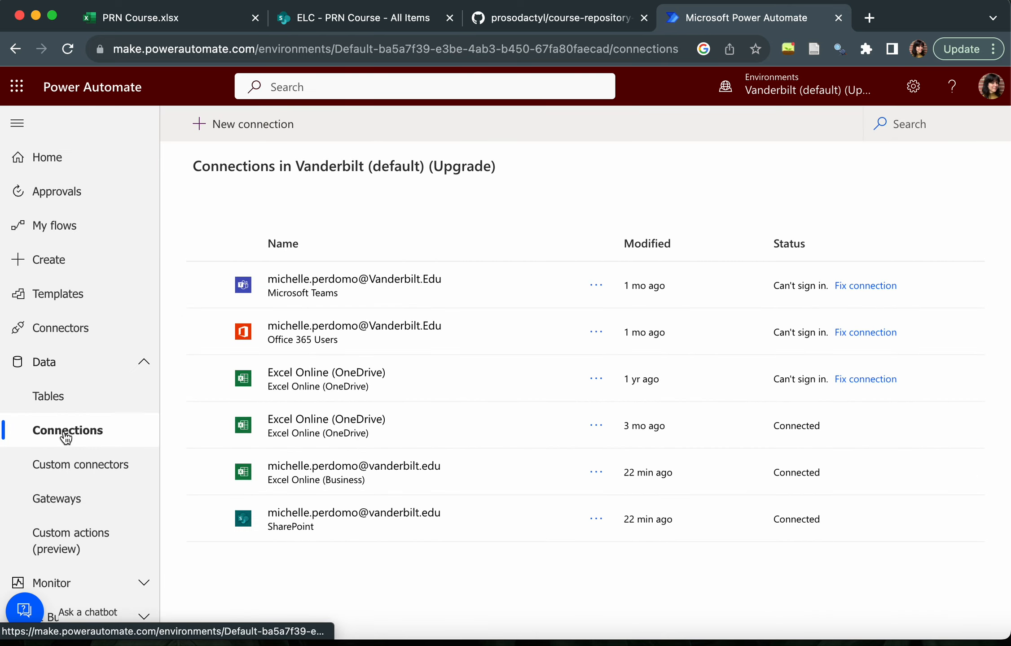
pyautogui.click(233, 131)
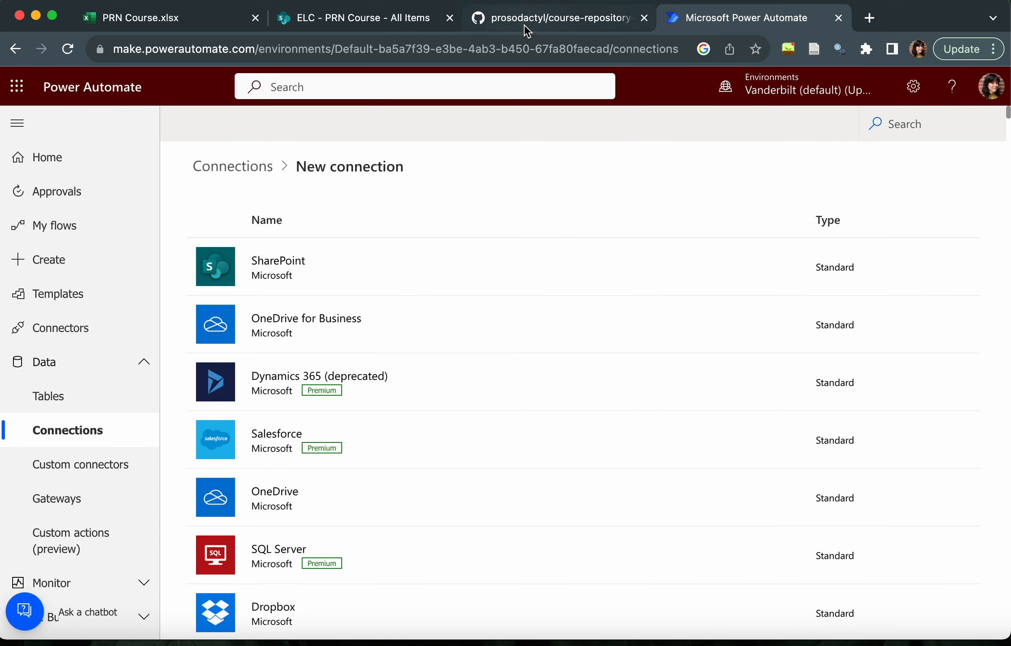
# Switch to the GitHub README and read the remaining connection steps and the section on creating a workflow
pyautogui.click(507, 24)
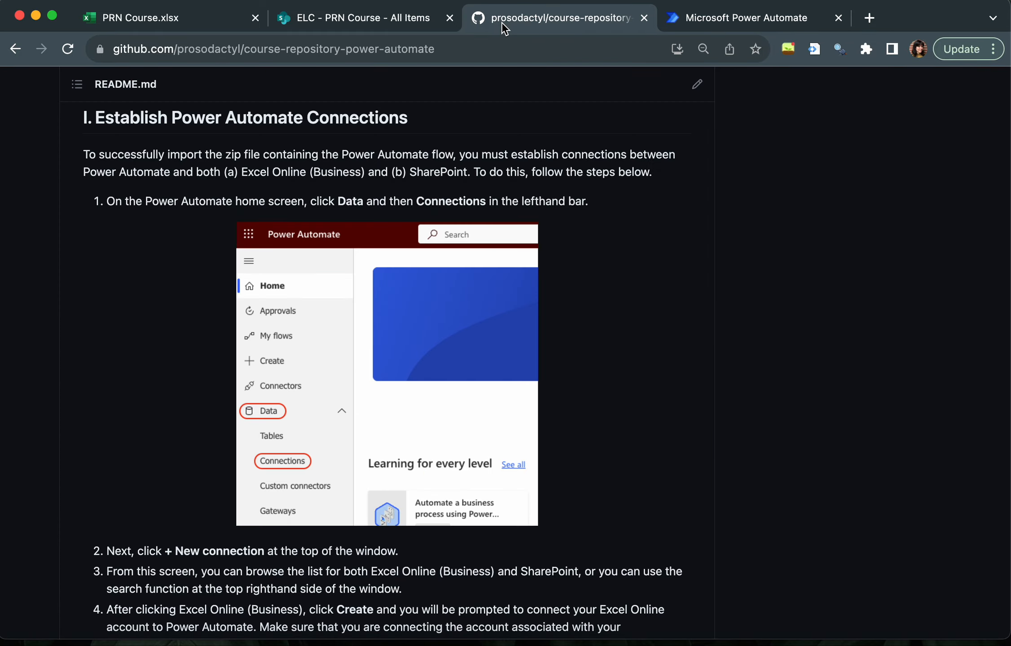
pyautogui.scroll(-2, 389, 437)
pyautogui.scroll(-12, 389, 437)
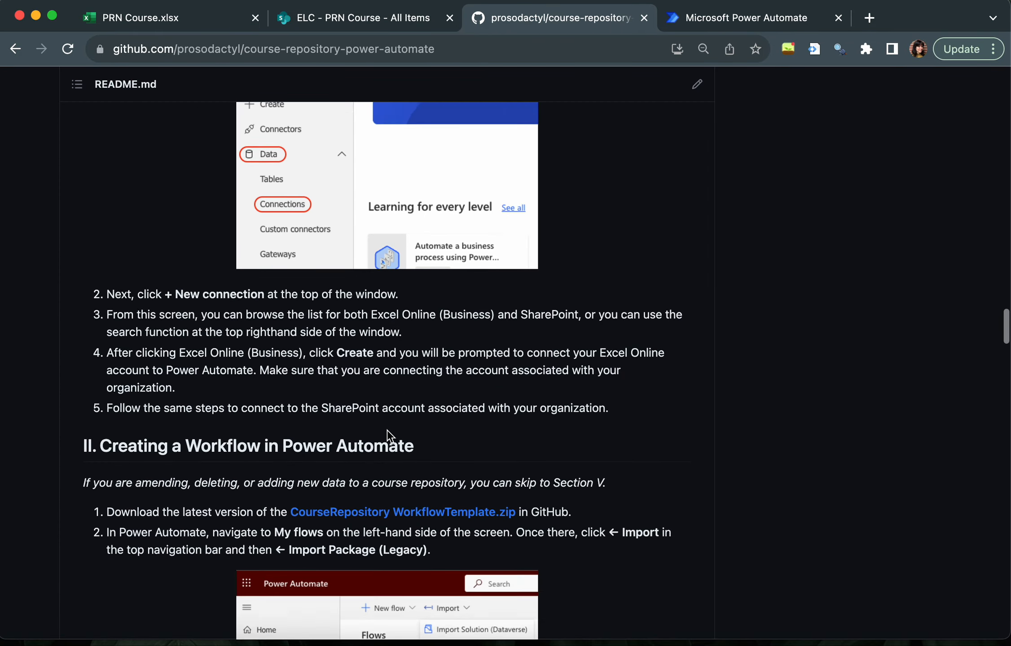
pyautogui.scroll(-1, 389, 437)
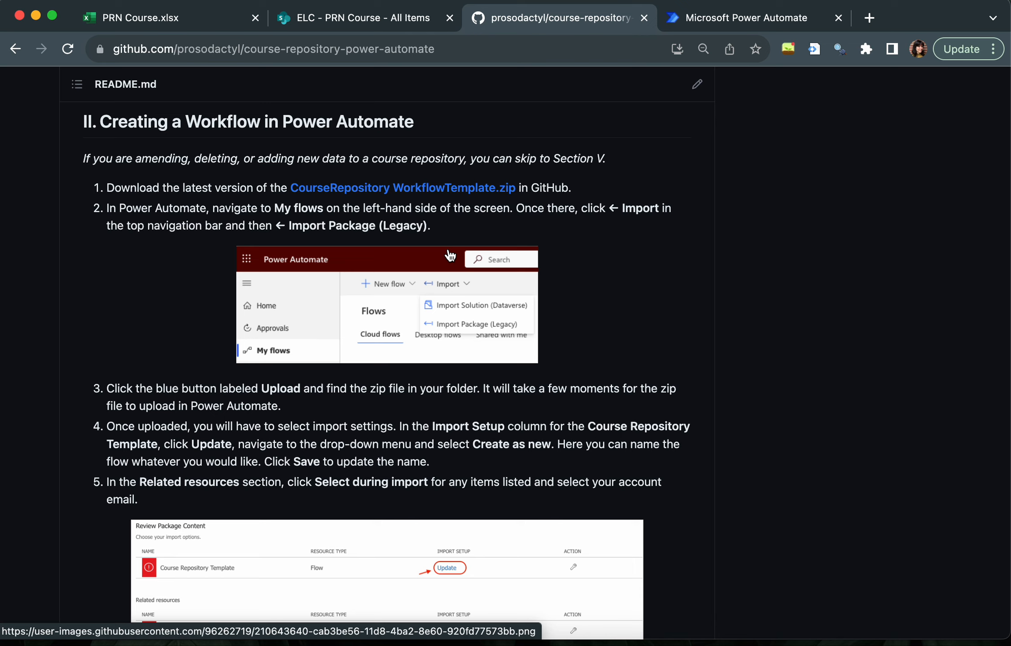
# Return to Power Automate, start a legacy package import for My flows and upload CourseRepositoryWorkflowTemplate_v2.zip
pyautogui.click(711, 20)
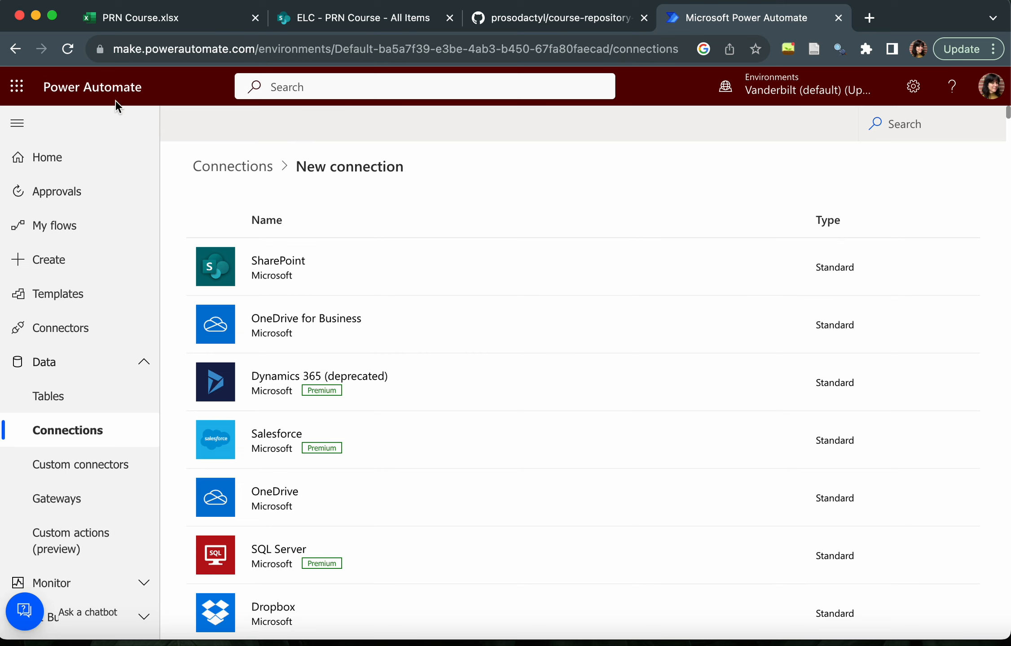
pyautogui.click(74, 232)
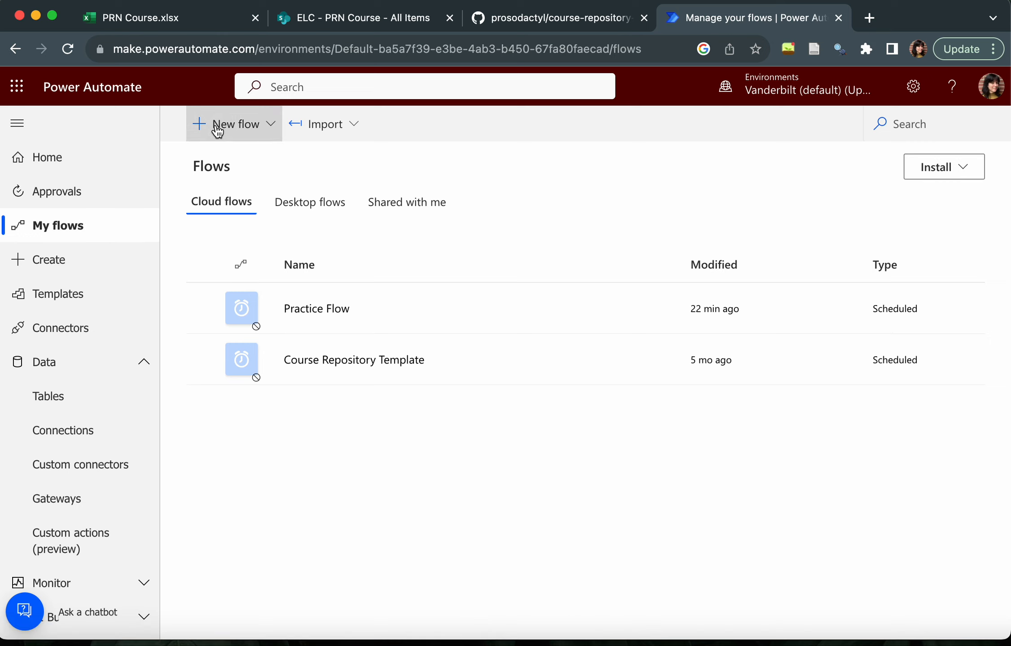
pyautogui.click(336, 122)
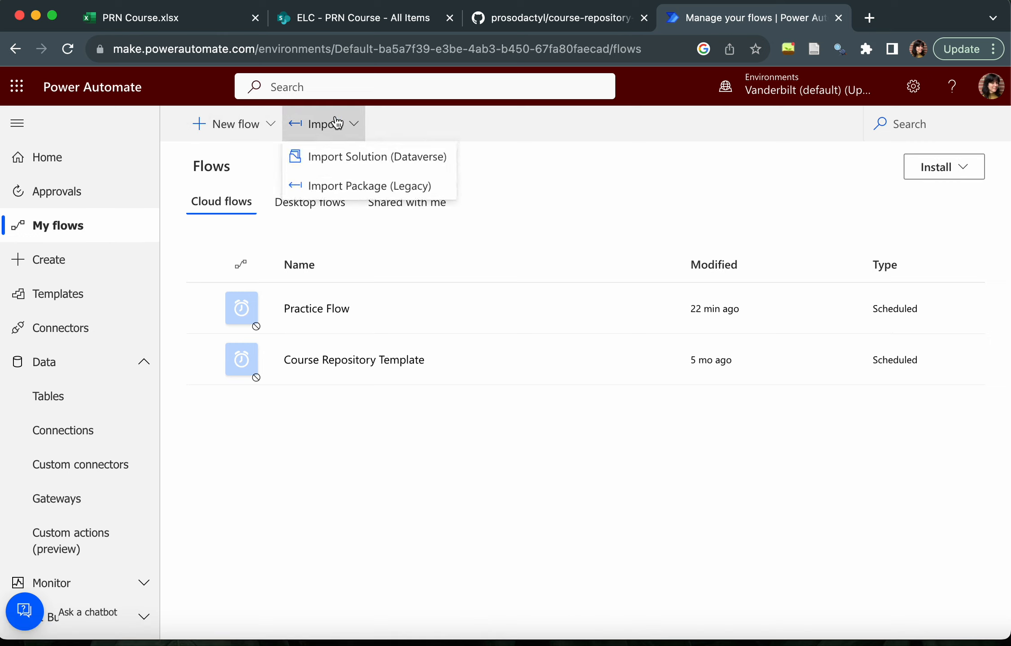
pyautogui.click(367, 190)
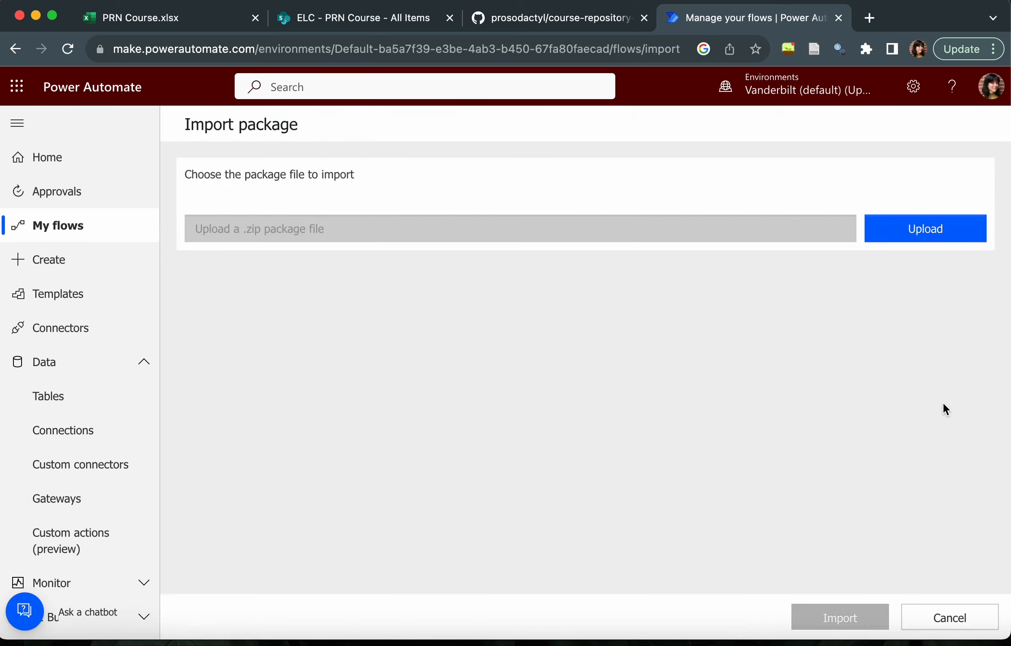
pyautogui.click(899, 236)
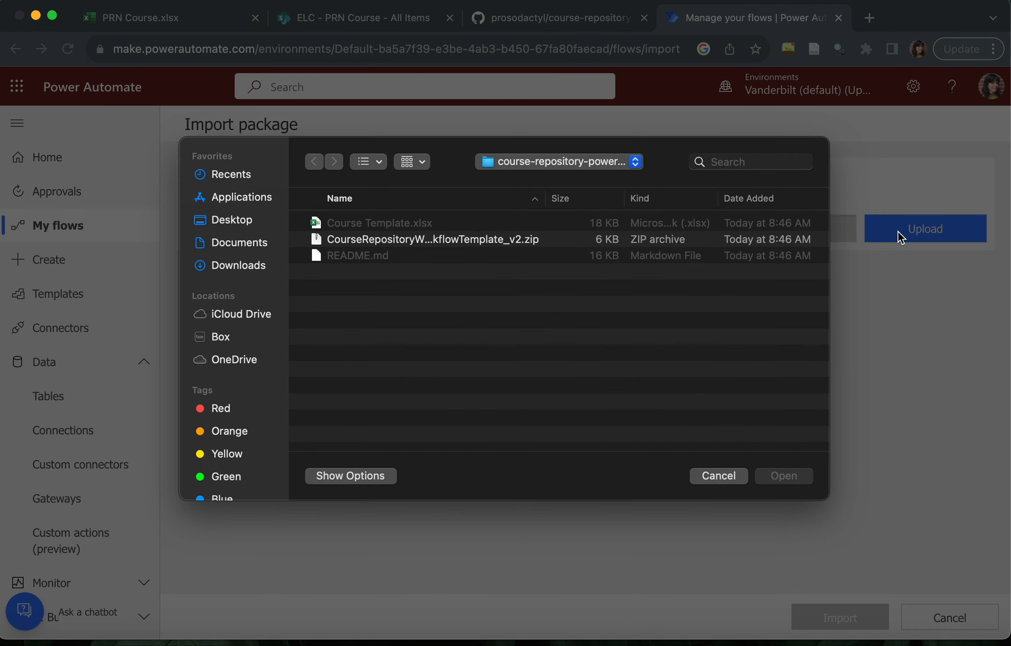
pyautogui.click(464, 242)
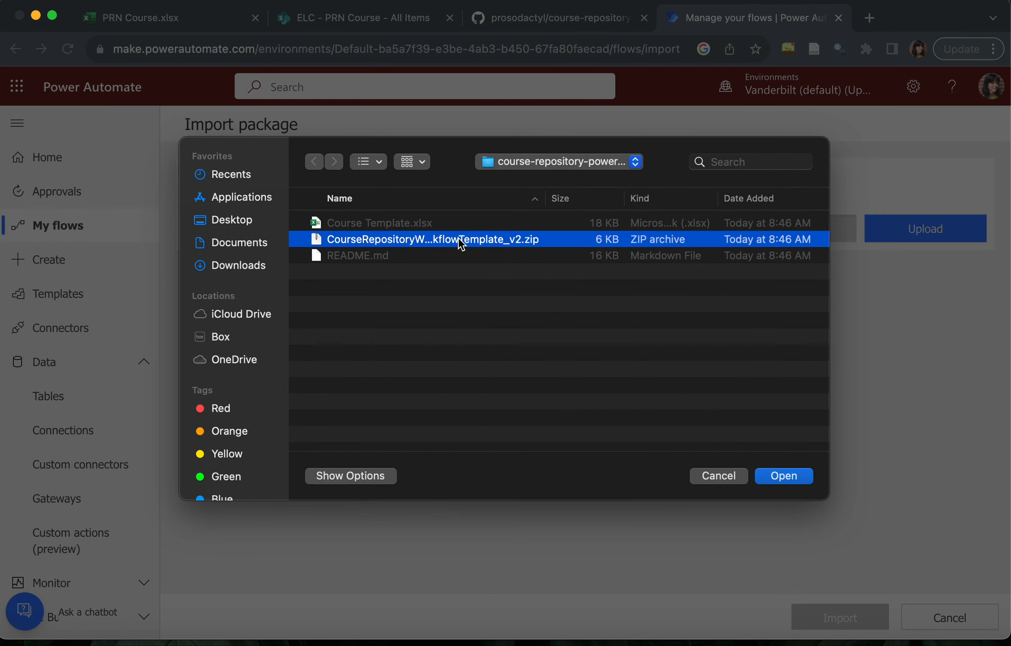
pyautogui.doubleClick(458, 240)
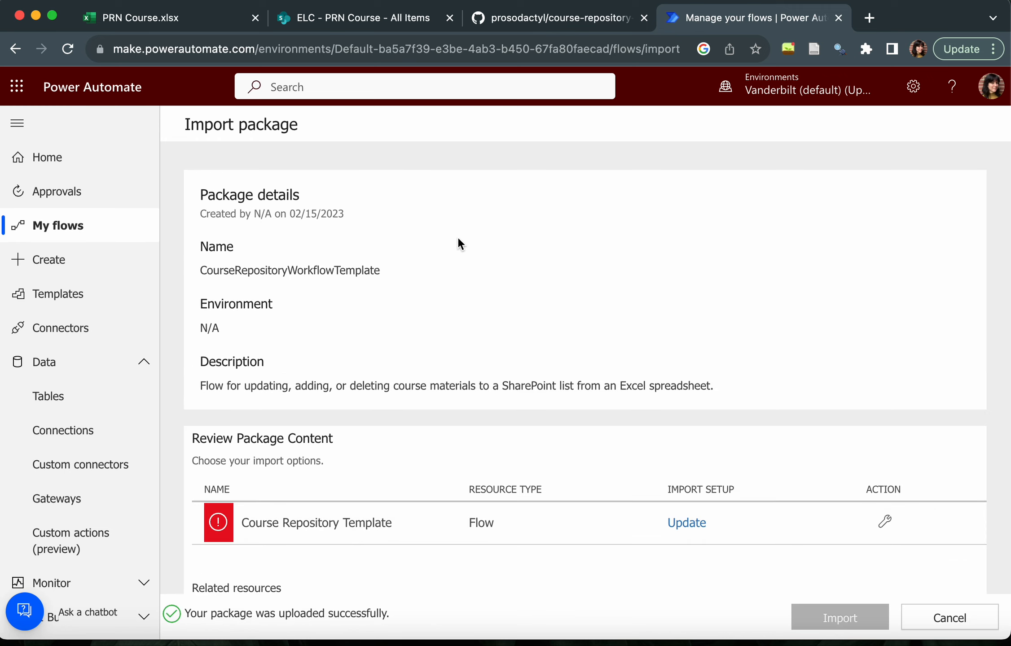
# Change the import setup of the Course Repository Template flow to Create as new
pyautogui.scroll(-5, 458, 239)
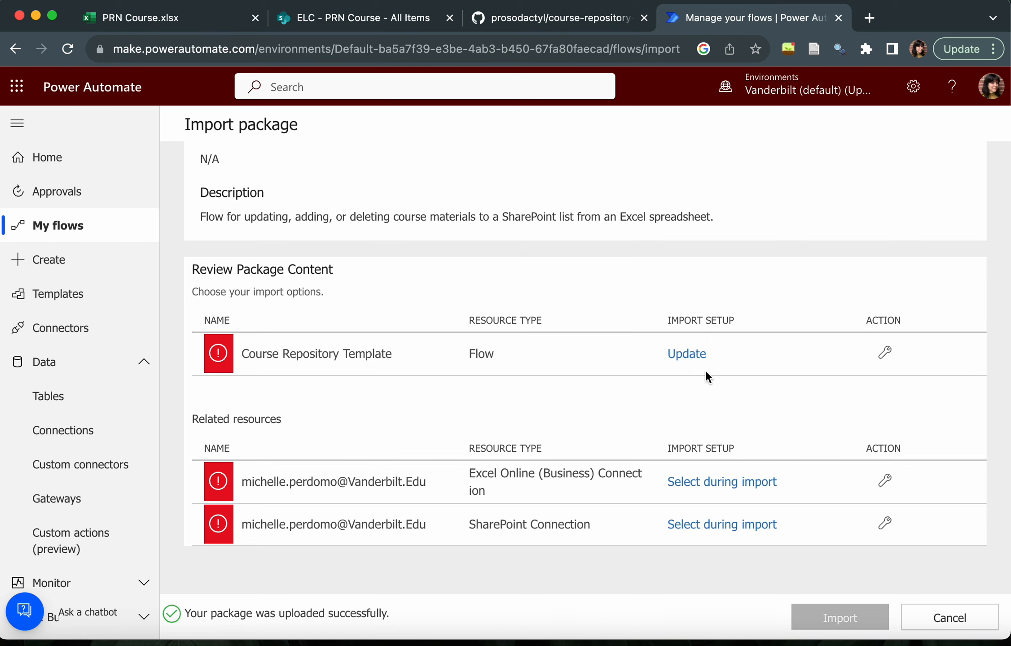
pyautogui.click(687, 355)
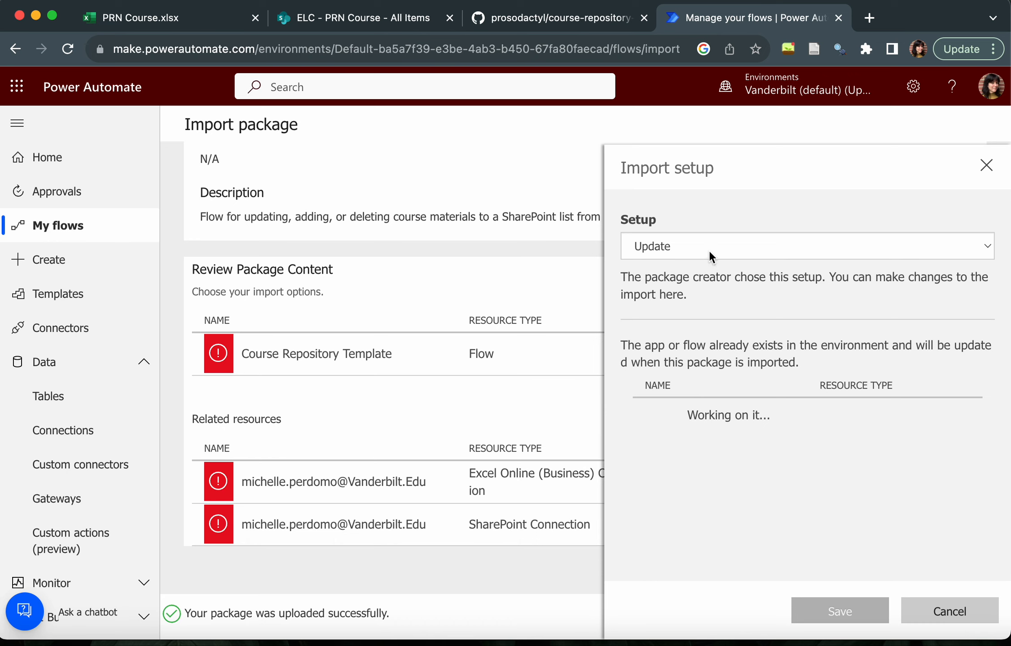
pyautogui.click(718, 458)
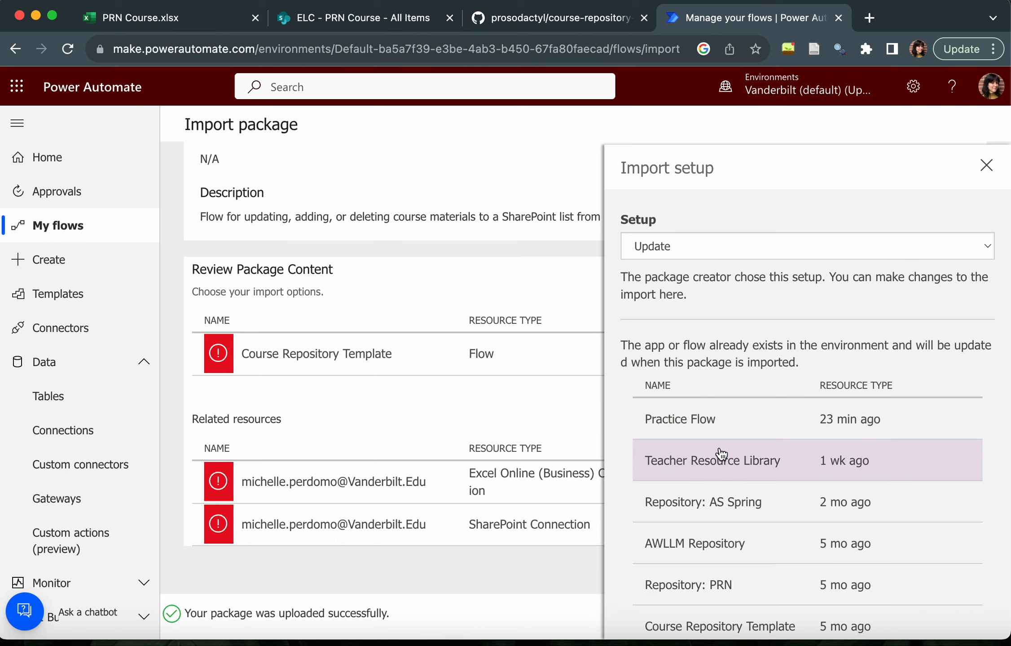
pyautogui.scroll(-3, 718, 453)
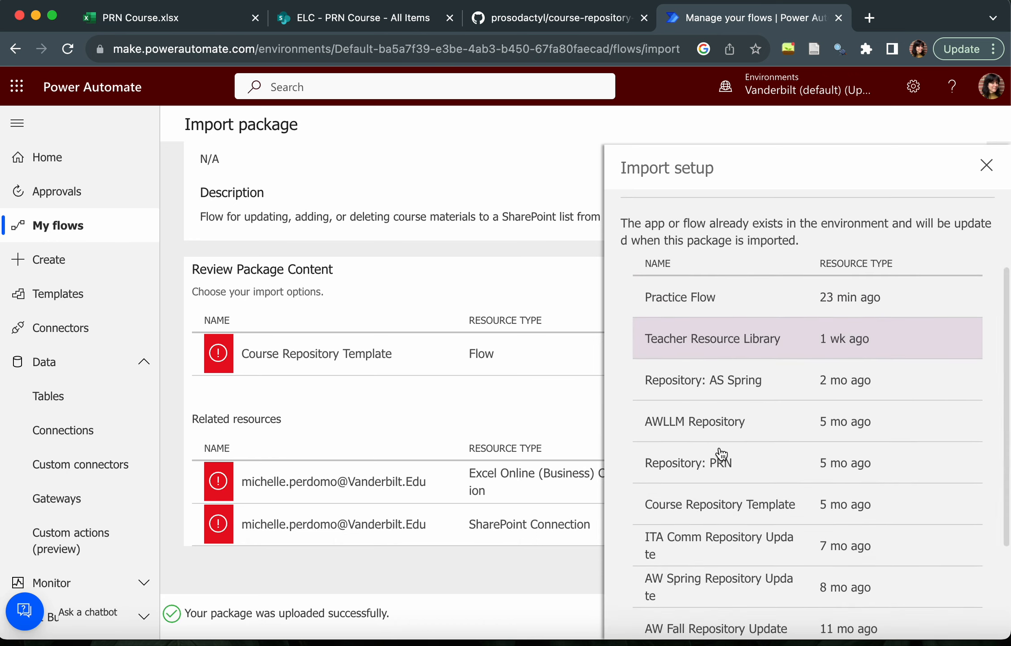
pyautogui.scroll(1, 721, 454)
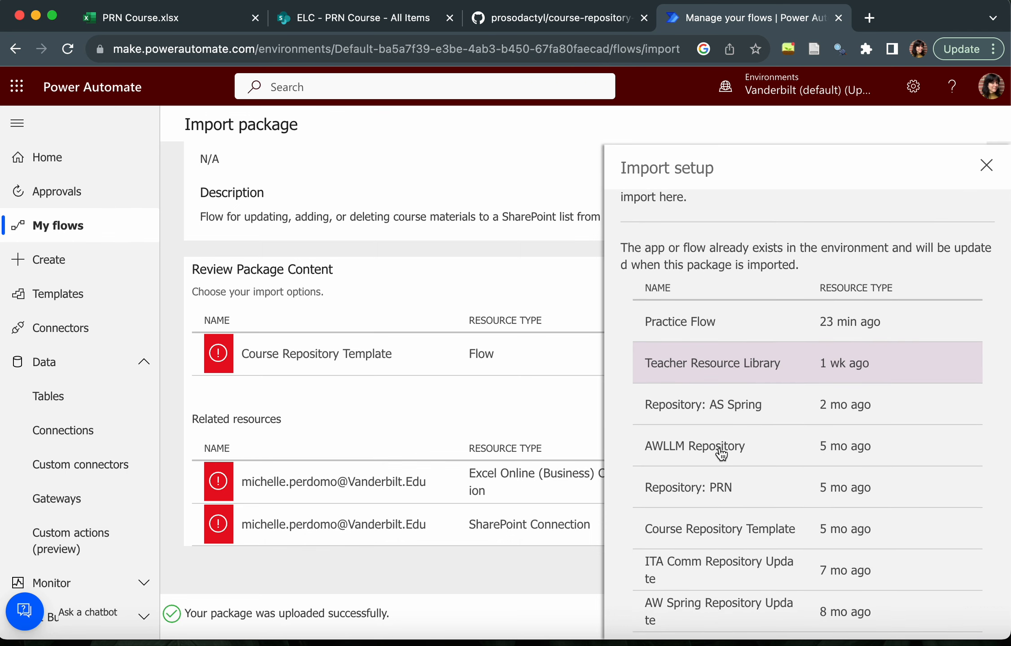
pyautogui.scroll(4, 721, 454)
pyautogui.click(731, 249)
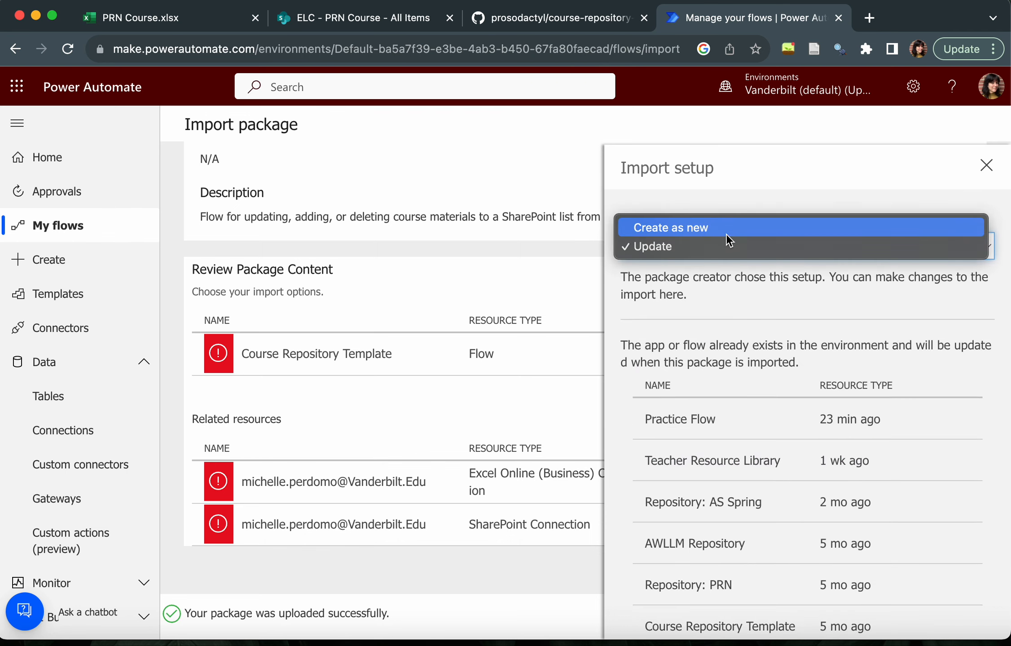
pyautogui.click(726, 229)
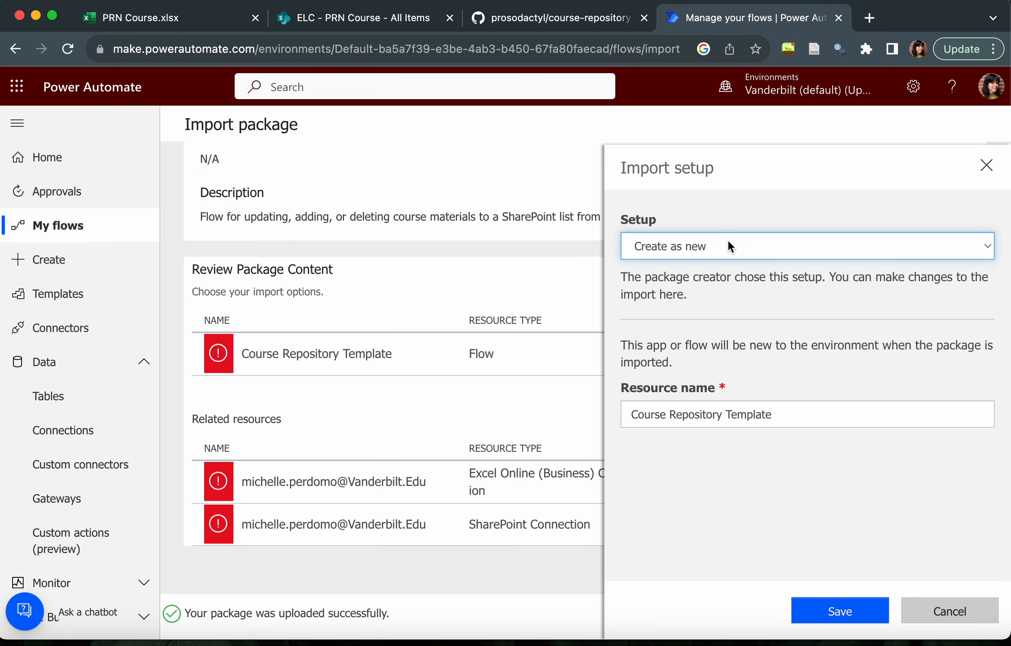
# Name the new flow resource "PRN Repository Flow" and save its import setup
pyautogui.moveTo(801, 416); pyautogui.dragTo(543, 394)
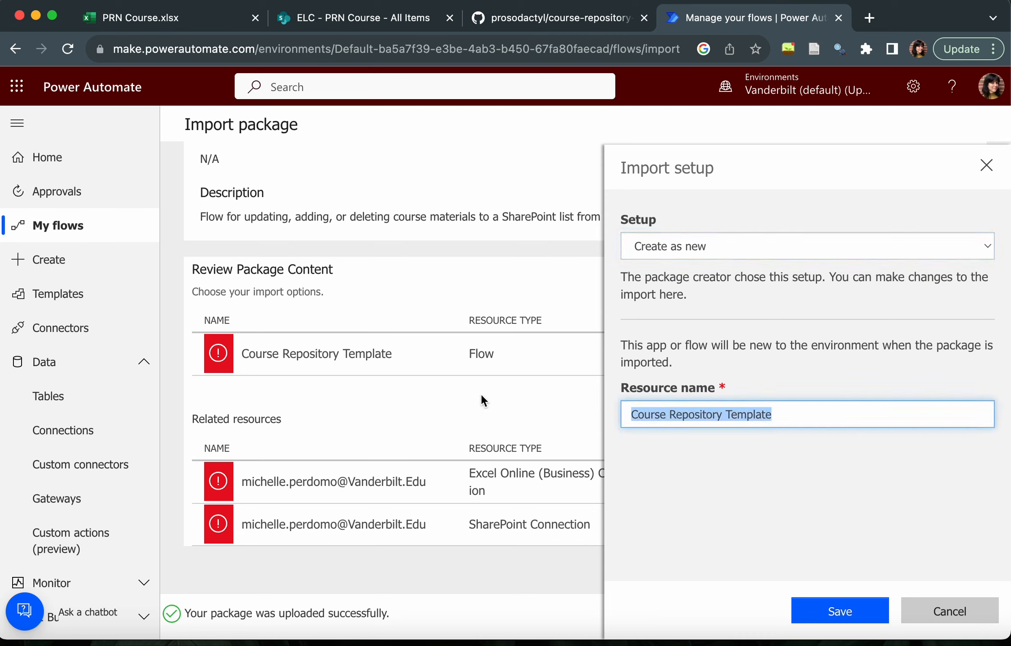
pyautogui.write('PRN ')
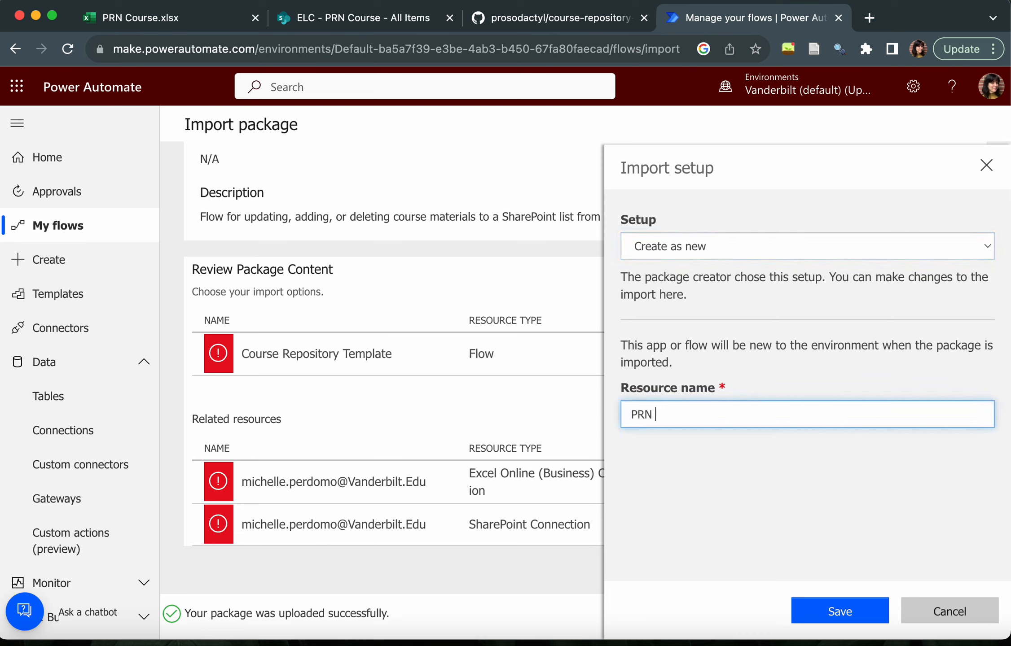
pyautogui.write('Repository Flow')
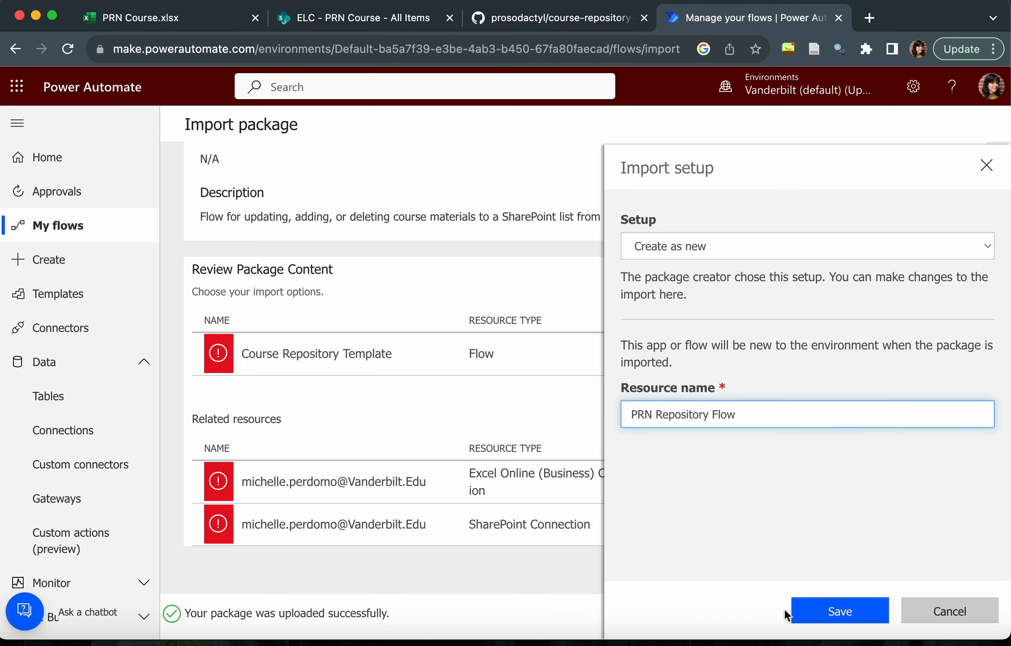
pyautogui.click(839, 637)
pyautogui.click(838, 623)
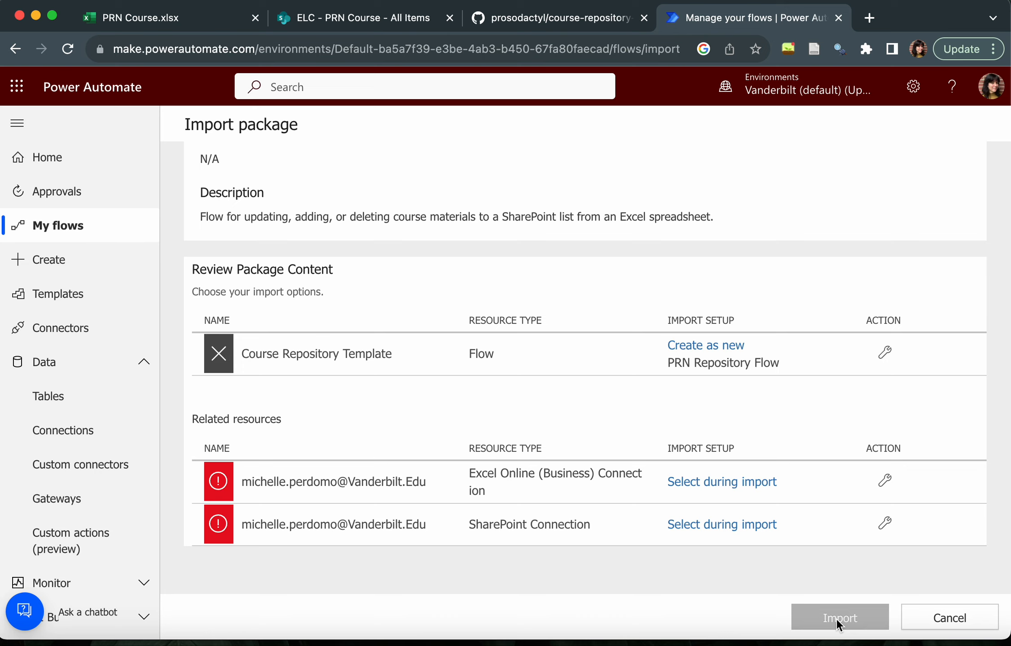
# Assign the existing Vanderbilt account connection to the Excel Online (Business) resource and save it
pyautogui.click(703, 489)
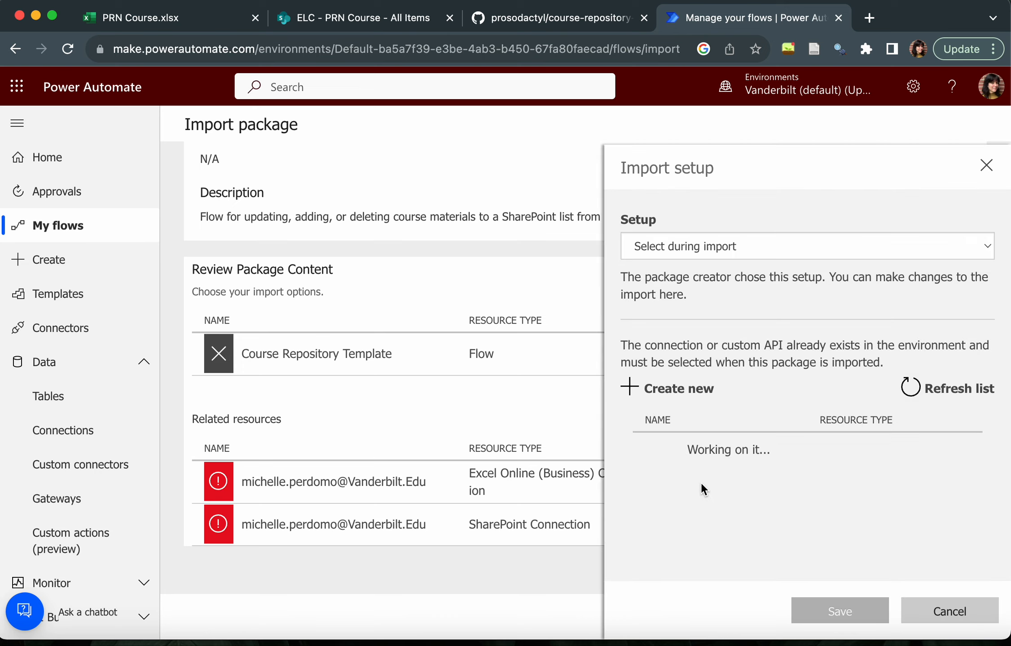
pyautogui.click(701, 462)
pyautogui.click(828, 602)
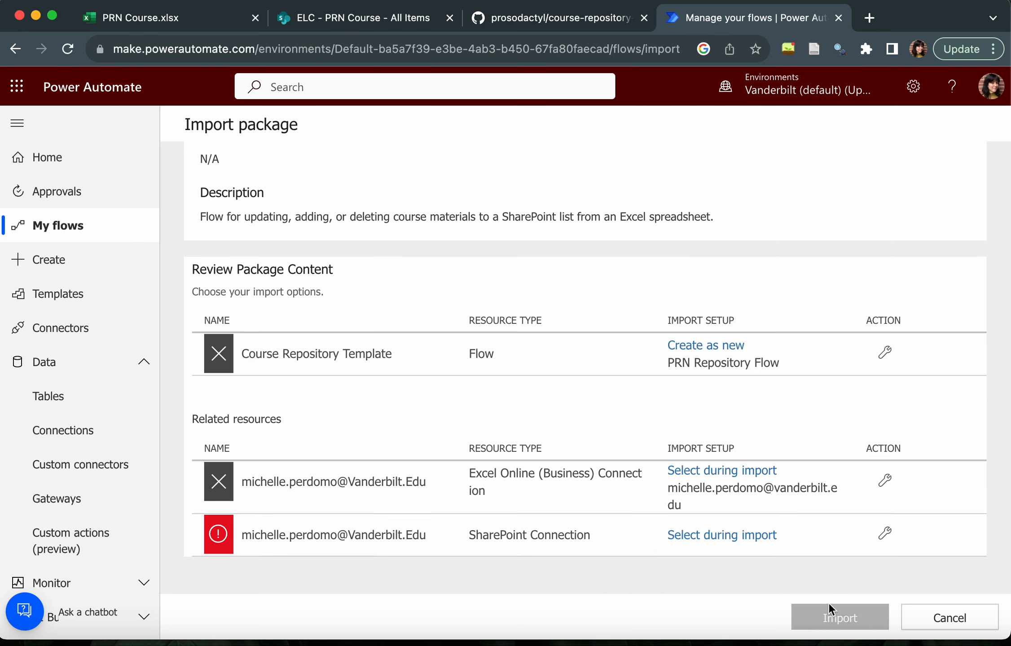
# Assign the existing Vanderbilt account connection to the SharePoint resource, save its setup and import the package
pyautogui.click(756, 535)
pyautogui.click(741, 467)
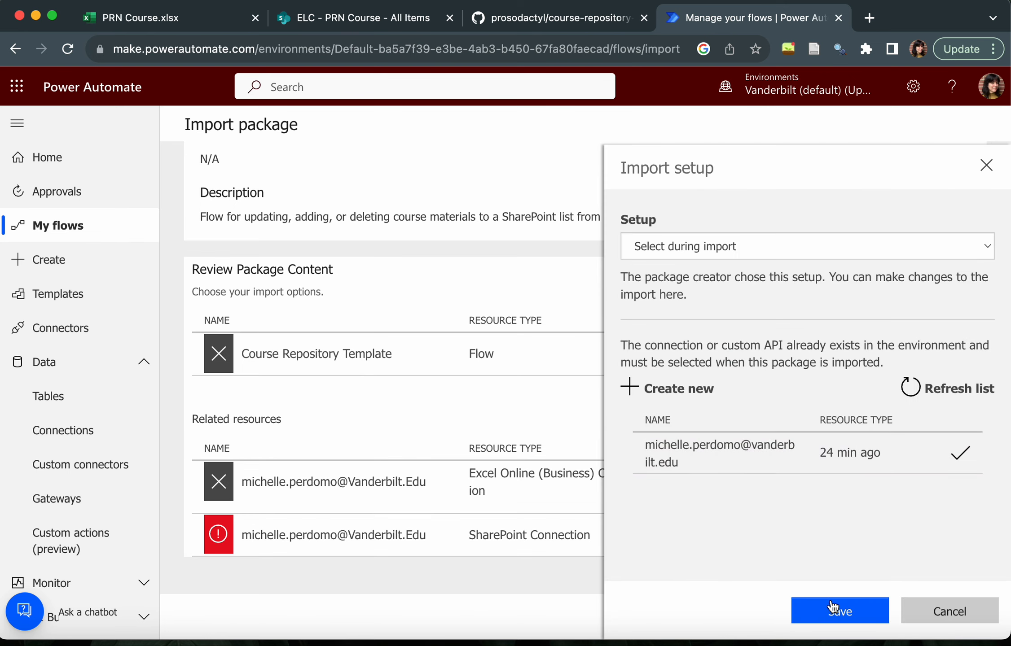
pyautogui.click(839, 610)
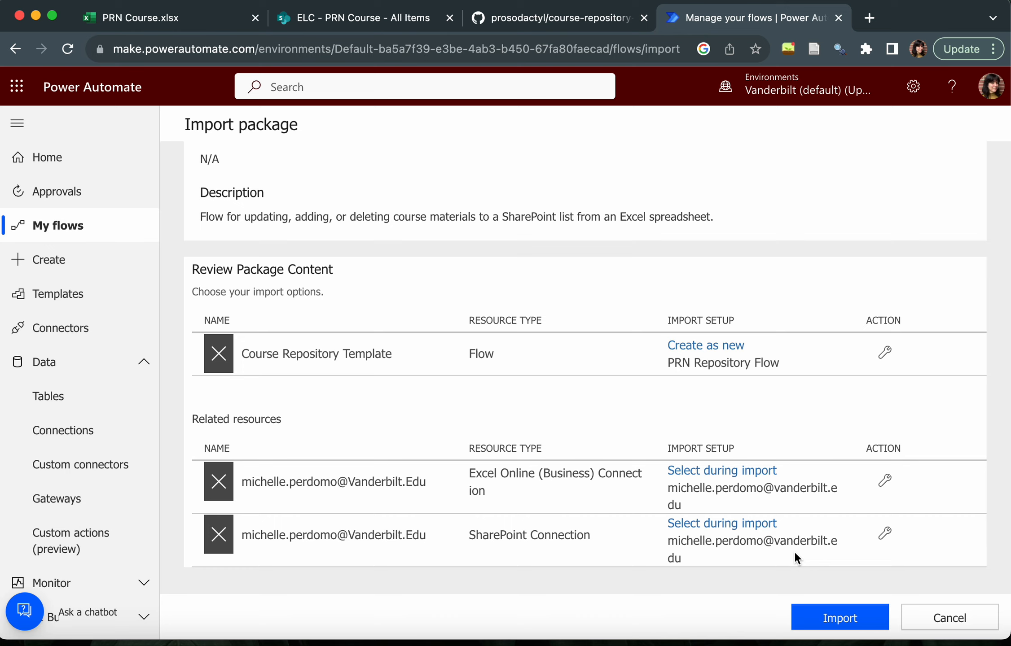
pyautogui.scroll(-1, 793, 551)
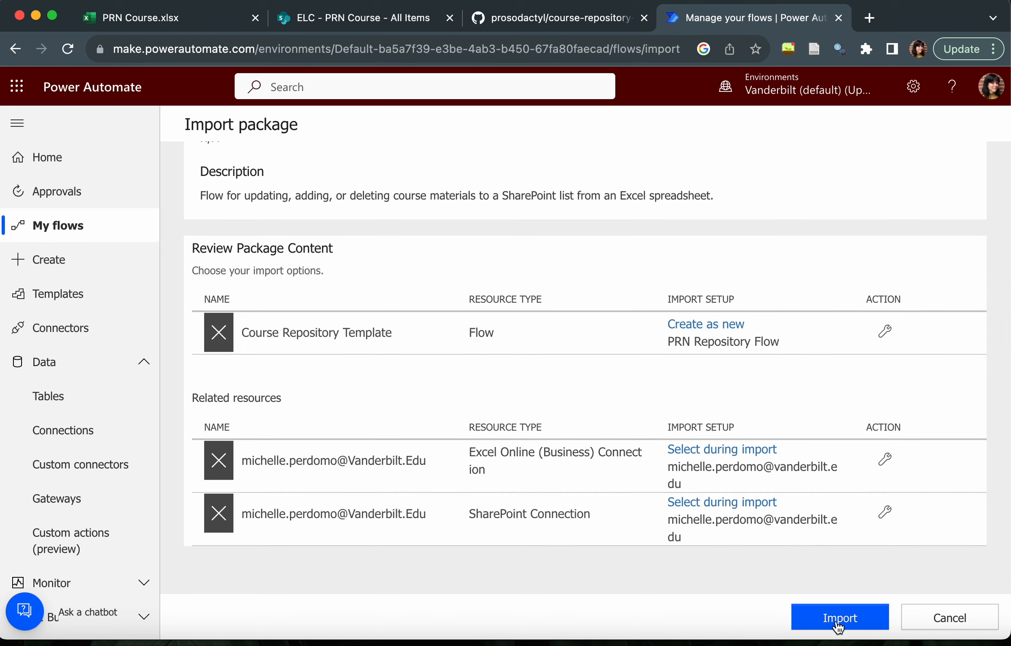
pyautogui.click(838, 626)
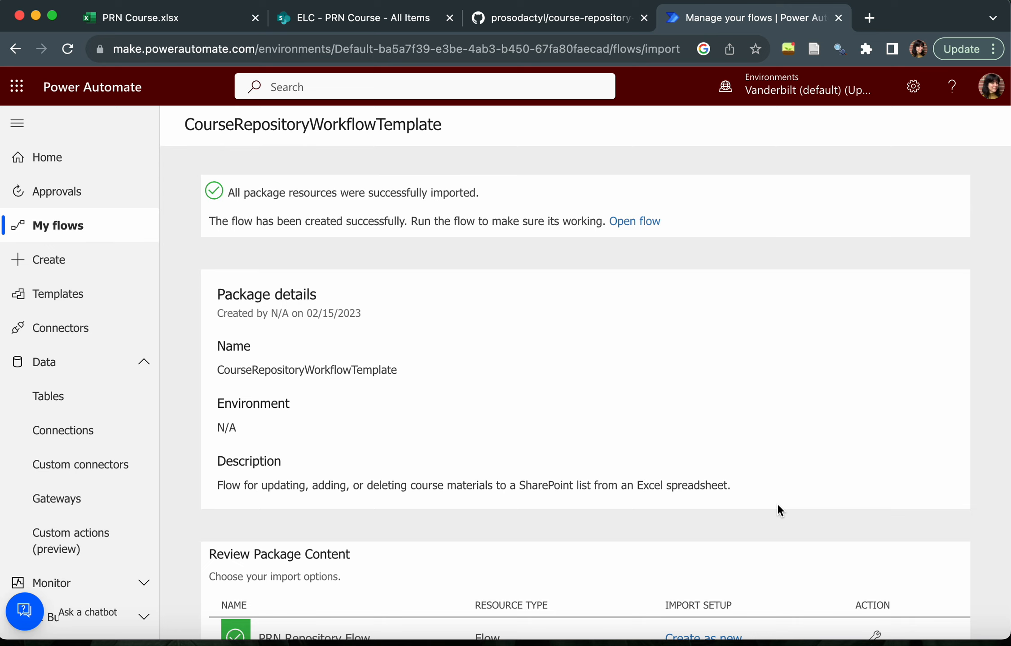
# Check the import status of the package resources, then open the imported flow, signing in with the Vanderbilt account
pyautogui.scroll(-5, 778, 506)
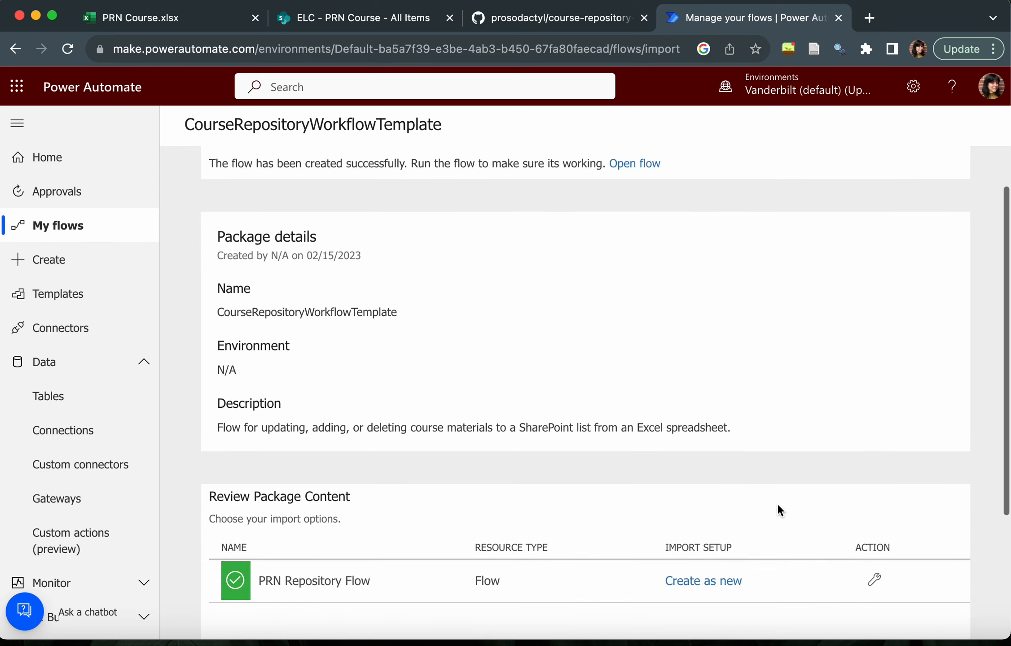
pyautogui.scroll(-2, 777, 503)
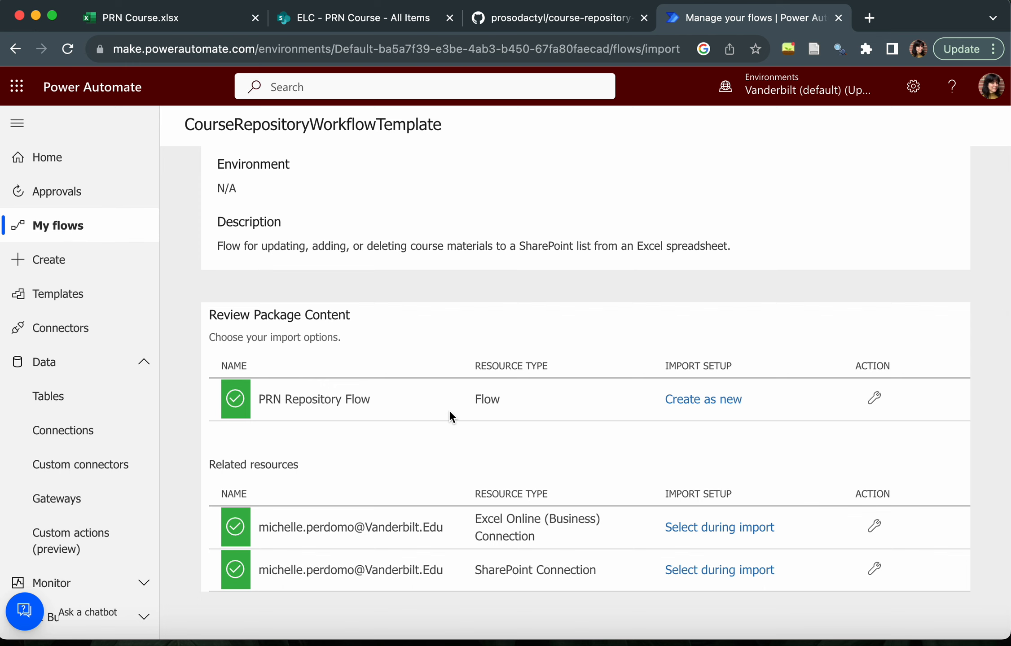
pyautogui.scroll(3, 449, 409)
pyautogui.scroll(4, 449, 412)
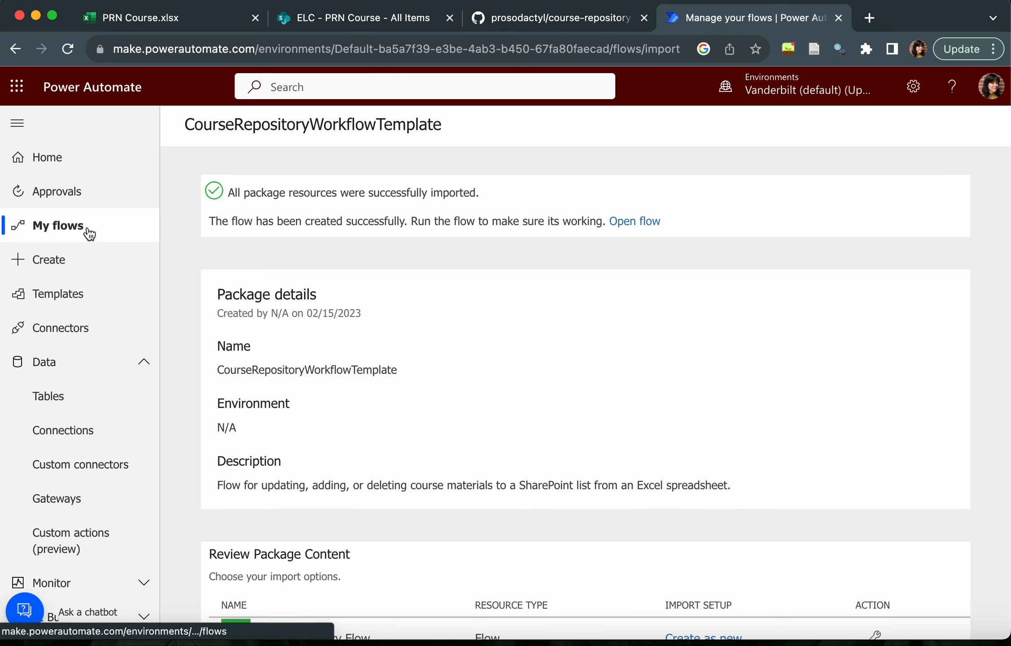
pyautogui.click(622, 222)
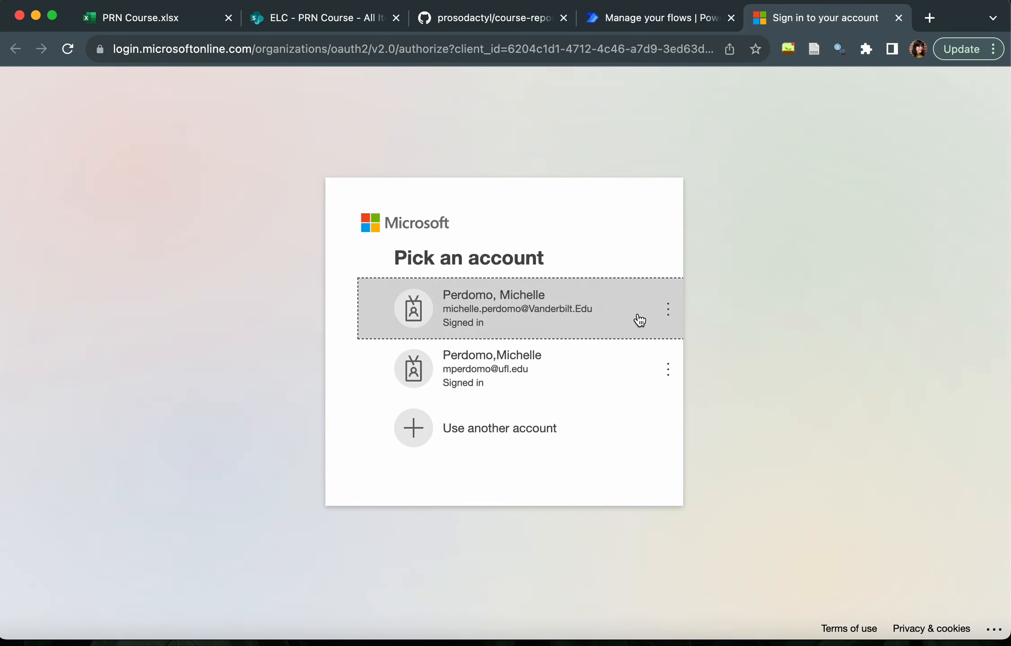
pyautogui.click(524, 310)
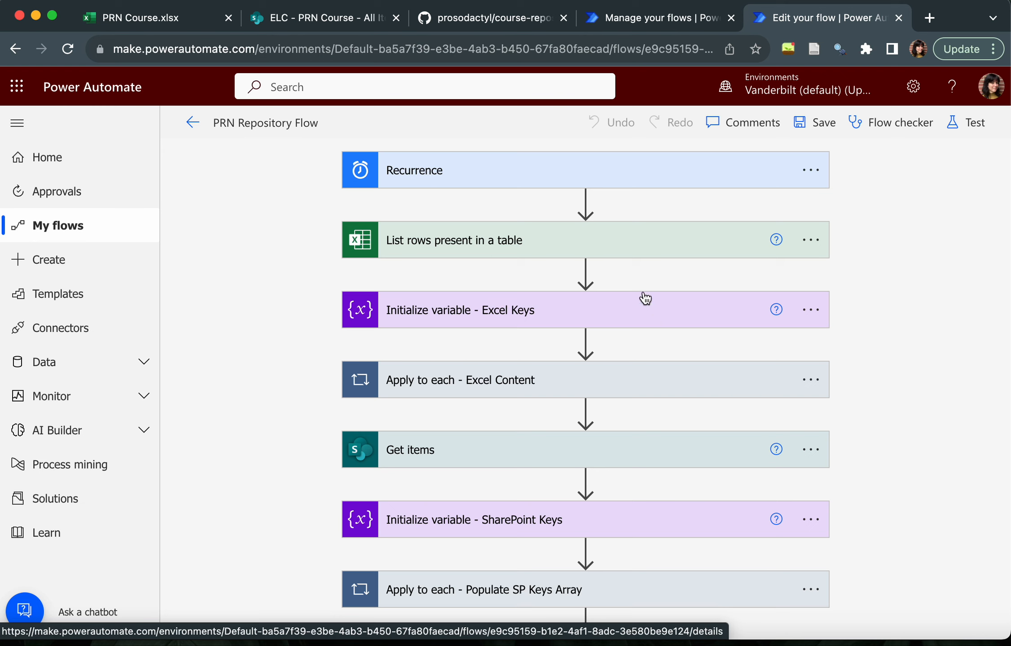
# Examine the Recurrence trigger's interval, frequency choices and advanced schedule options, and collapse the trigger
pyautogui.click(583, 183)
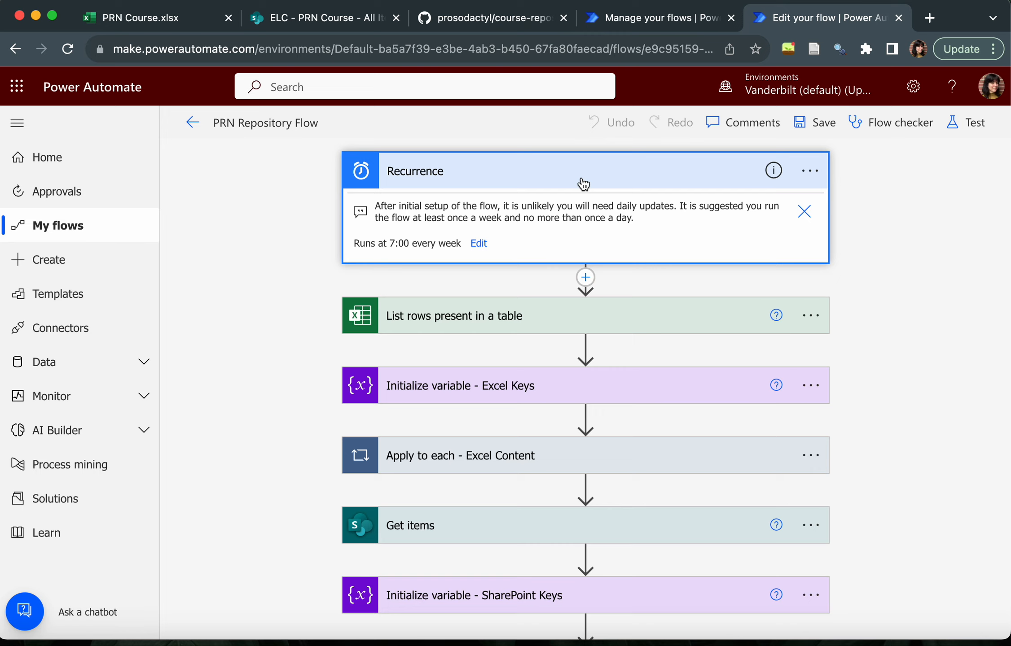
pyautogui.click(479, 244)
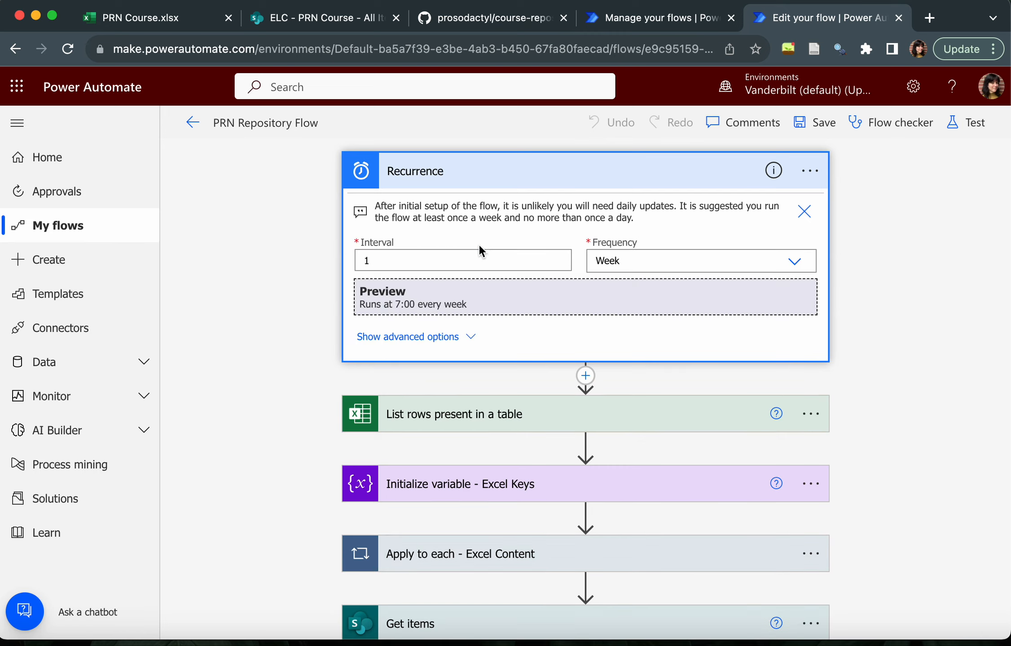
pyautogui.click(647, 263)
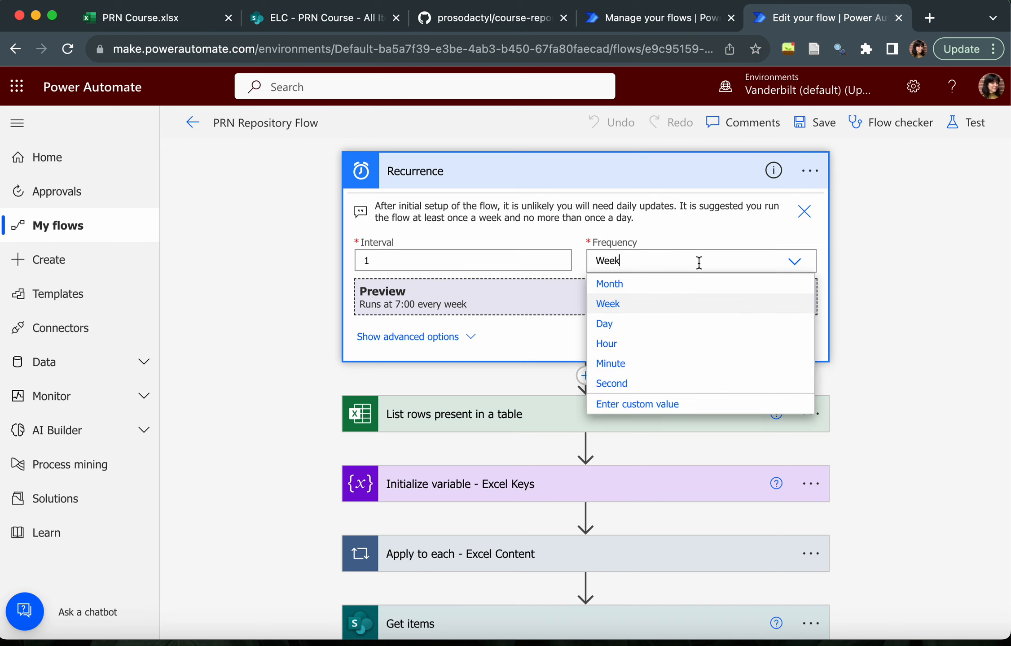
pyautogui.click(655, 243)
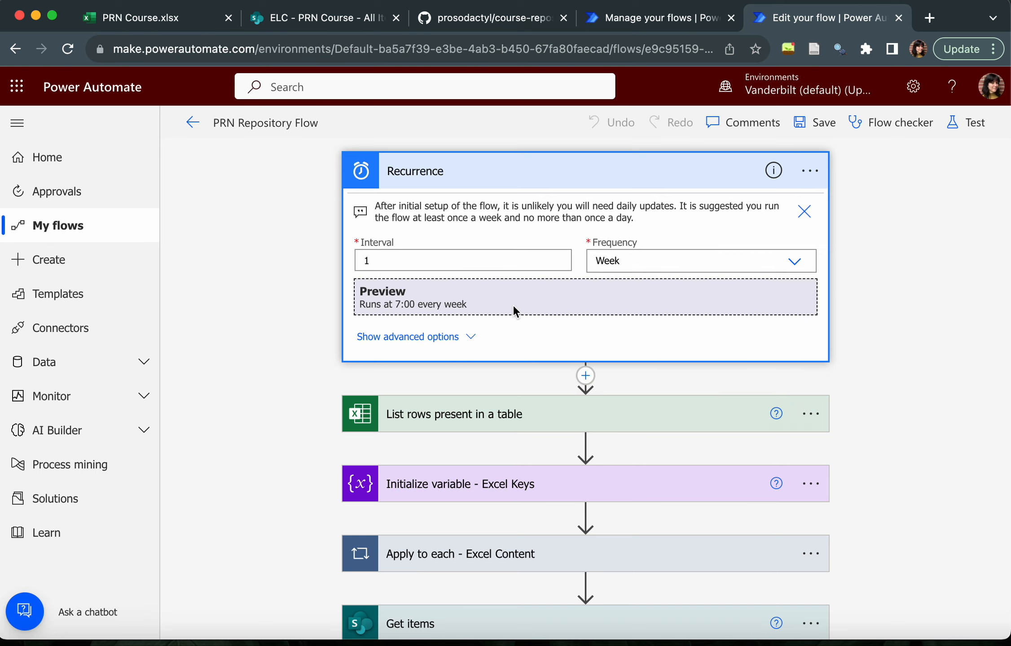
pyautogui.click(467, 338)
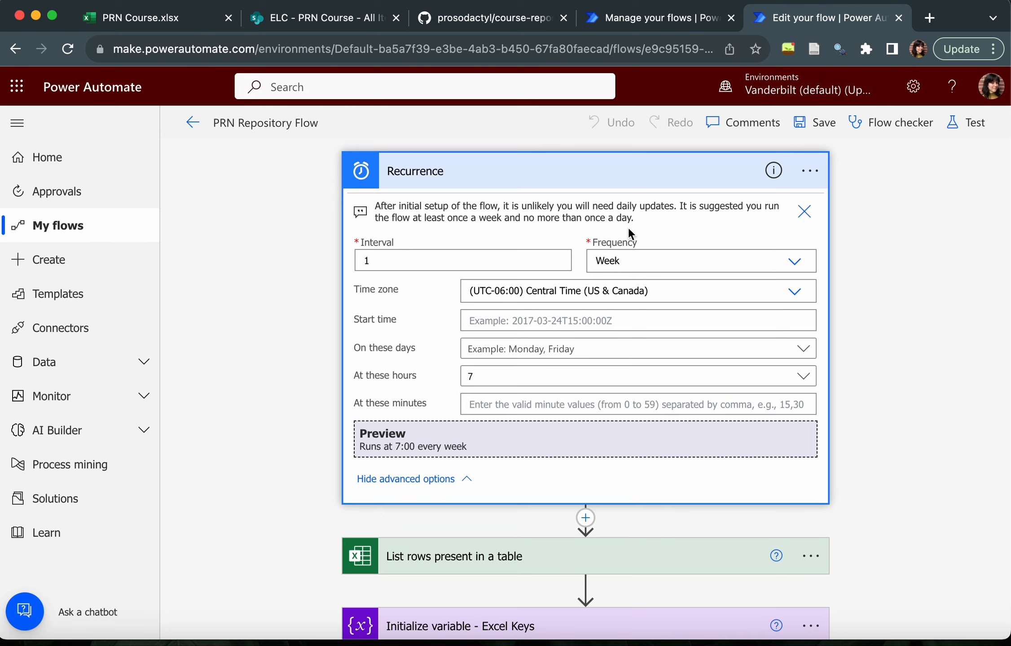
pyautogui.click(589, 175)
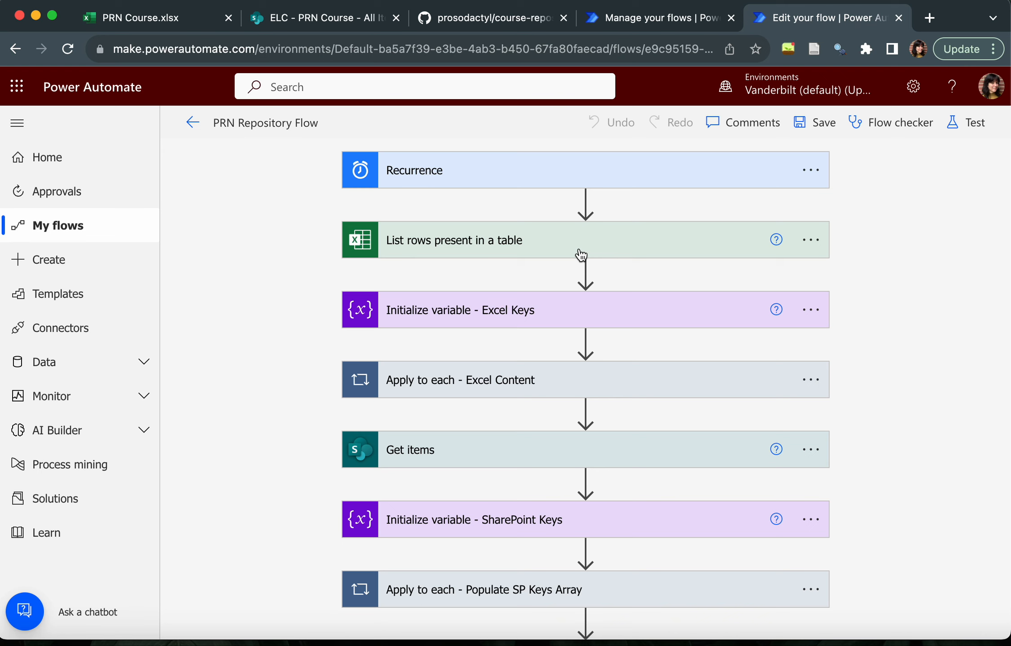
# In List rows present in a table, choose Group - ELC as location and Course Repository Drop-off v2 as document library
pyautogui.click(545, 245)
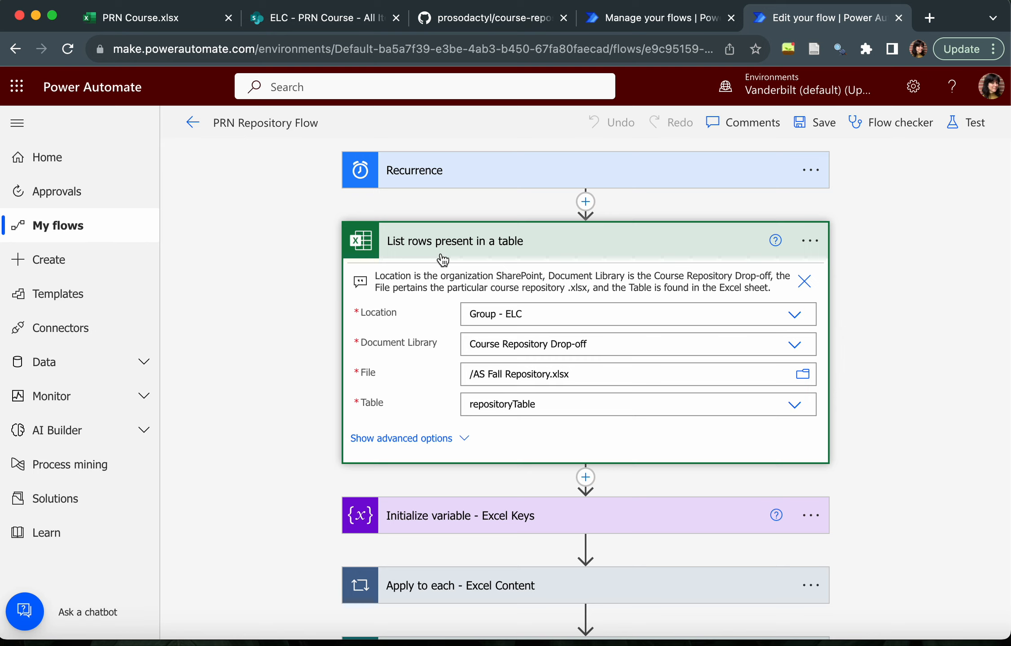
pyautogui.click(526, 314)
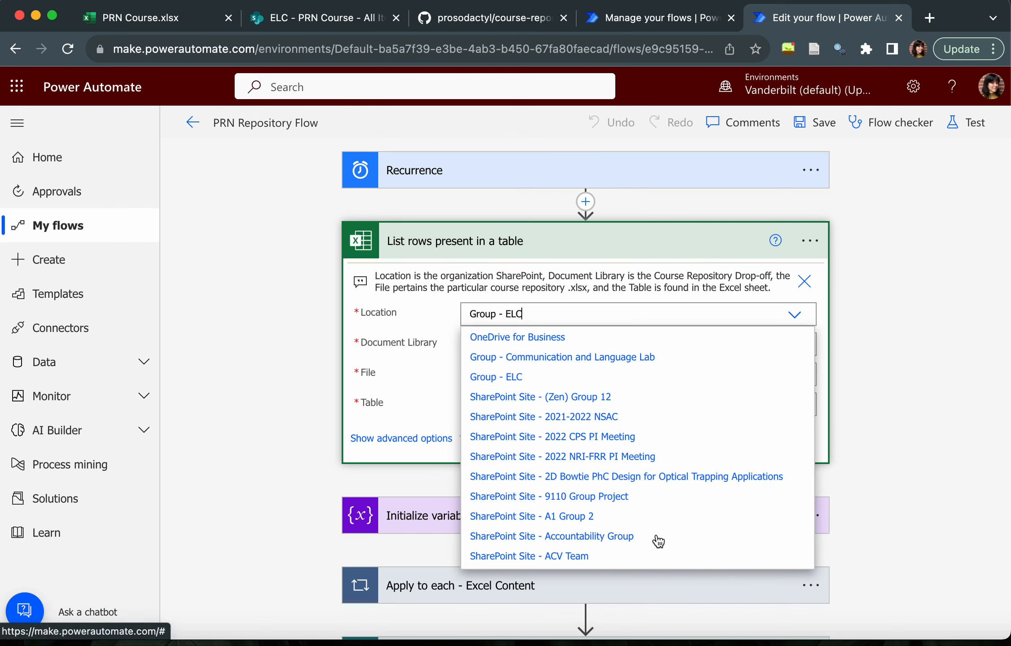
pyautogui.click(622, 382)
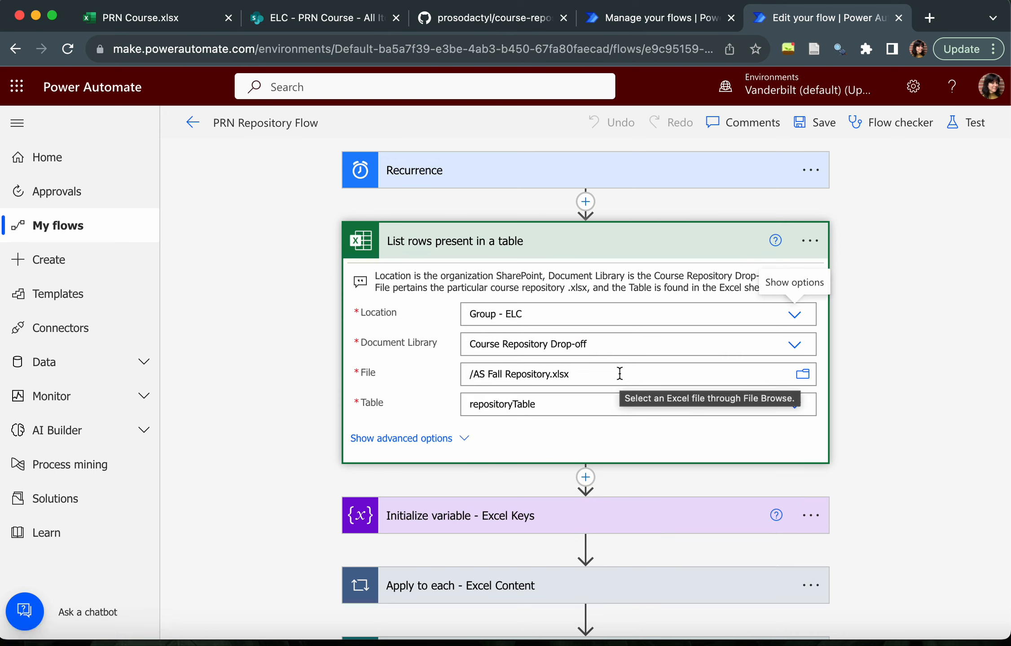
pyautogui.click(795, 345)
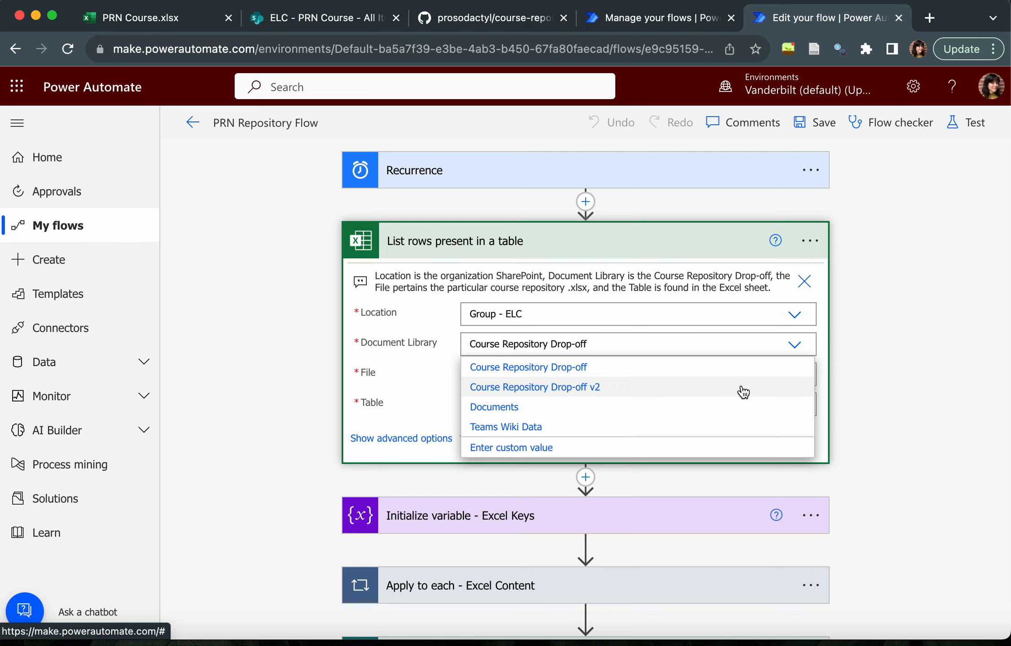
pyautogui.click(638, 397)
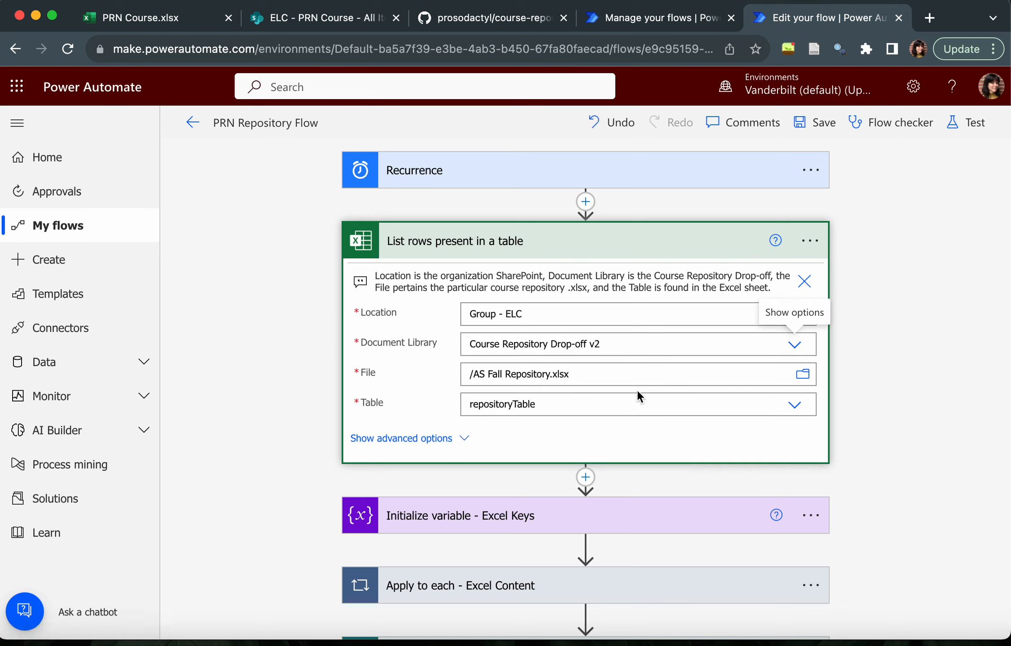
# Set the Excel source file to PRN Course.xlsx and its table to asTable in List rows present in a table
pyautogui.click(802, 379)
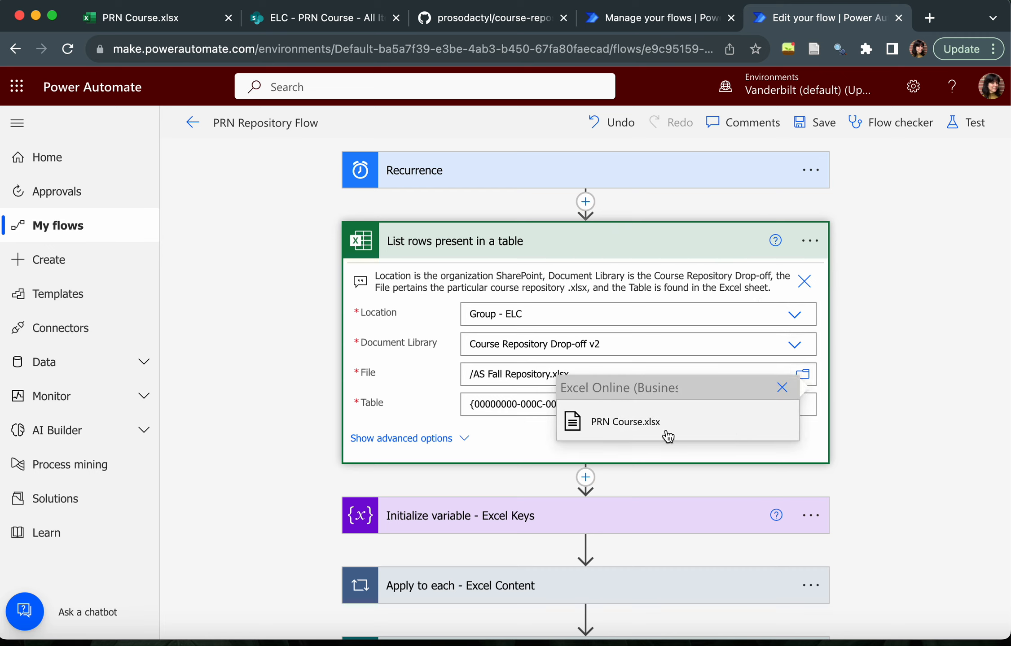
pyautogui.click(636, 421)
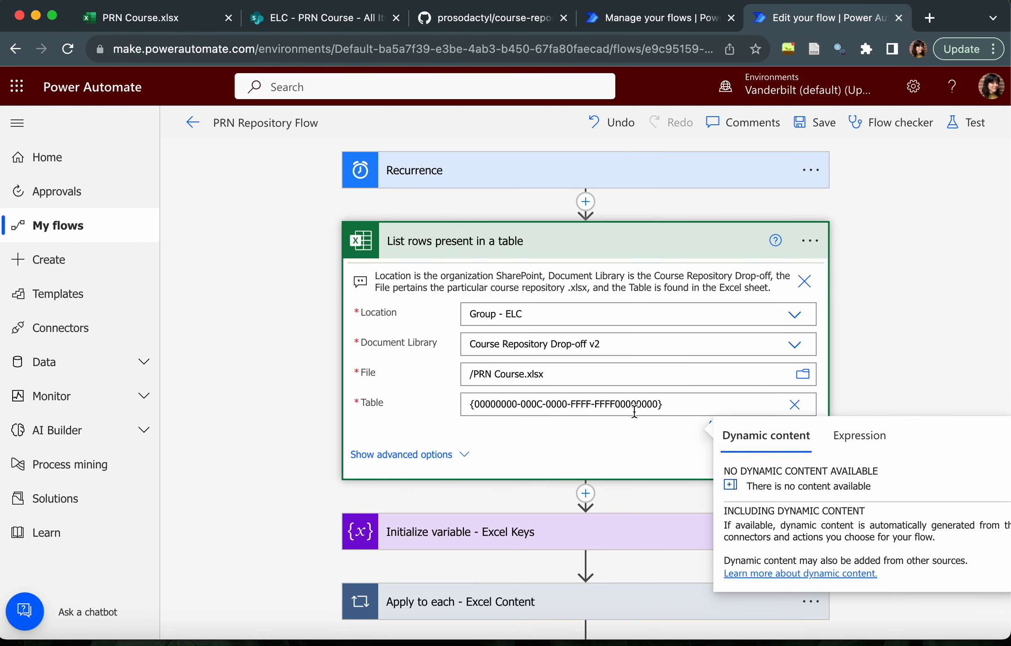
pyautogui.click(794, 405)
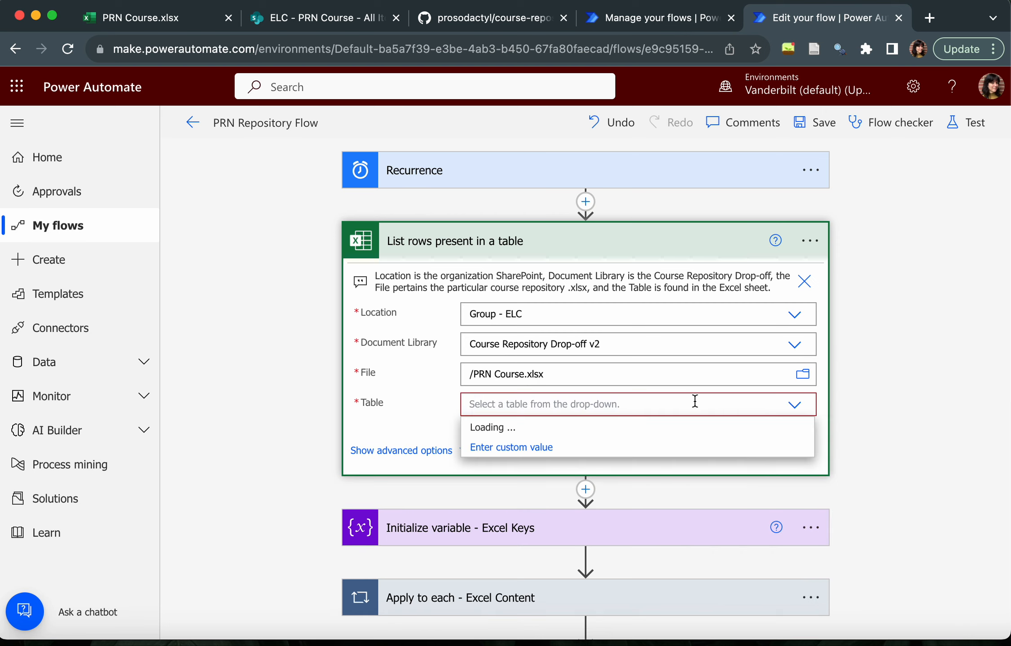
pyautogui.write('asTal')
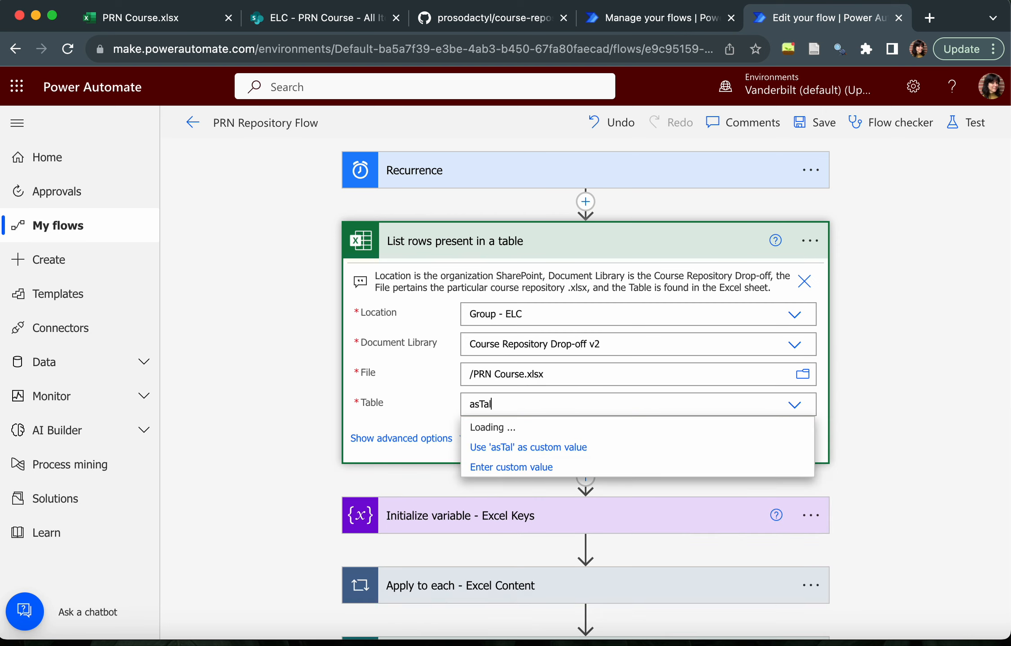
pyautogui.press('BackSpace')
pyautogui.write('e')
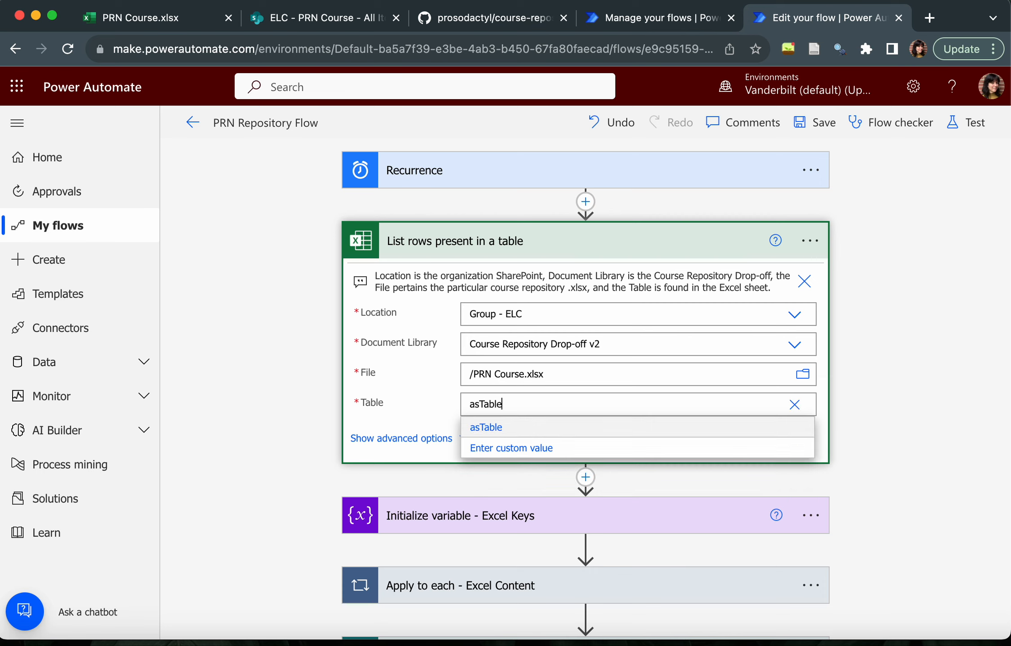
pyautogui.click(625, 429)
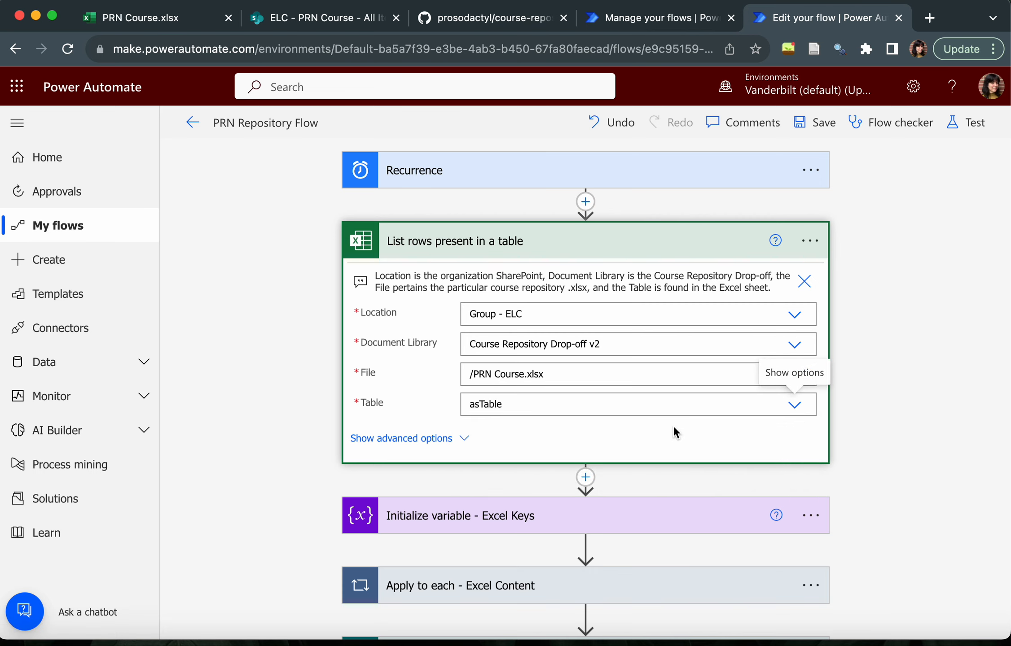
# Examine the advanced options of List rows present in a table and the PRN Course workbook, and collapse the action
pyautogui.click(453, 440)
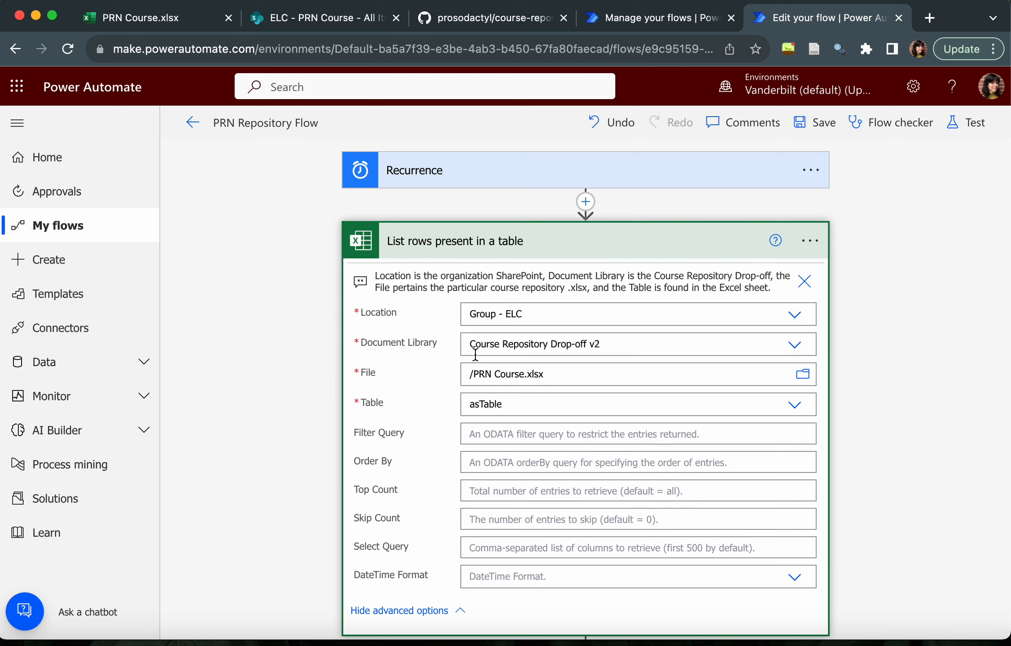
pyautogui.click(130, 25)
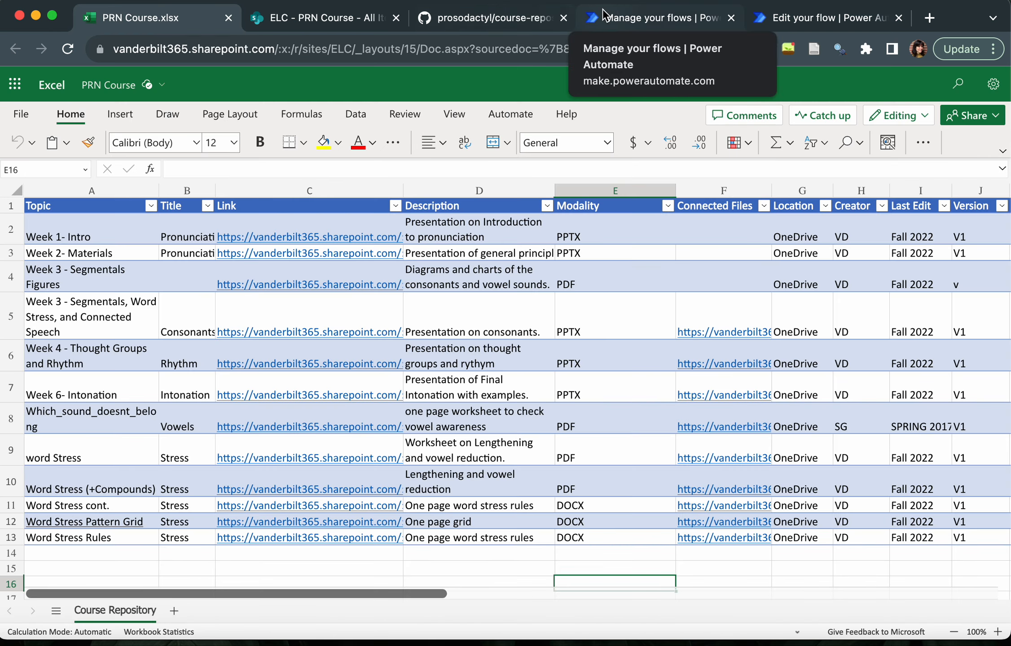
pyautogui.click(835, 18)
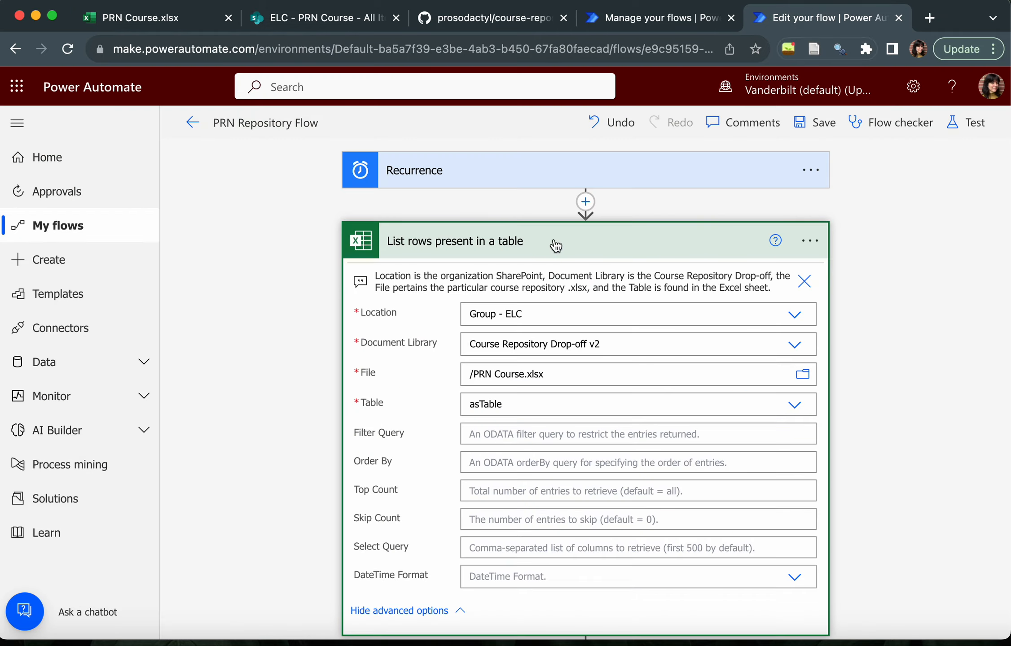
pyautogui.click(496, 252)
# Examine the name and type fields of the Initialize variable - Excel Keys action and collapse it
pyautogui.scroll(-3, 495, 266)
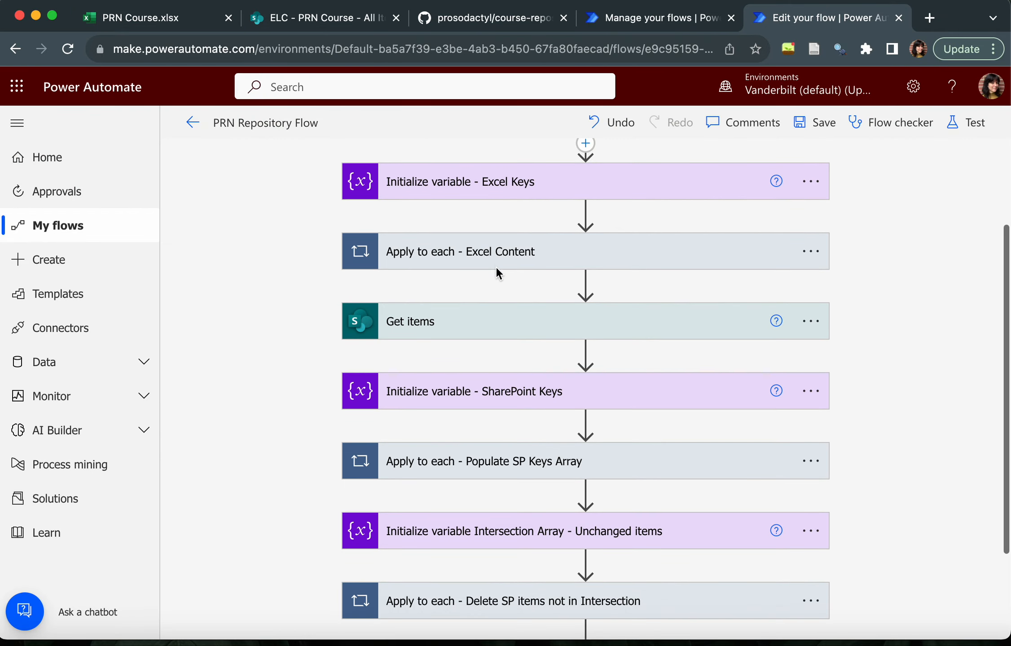
pyautogui.click(477, 198)
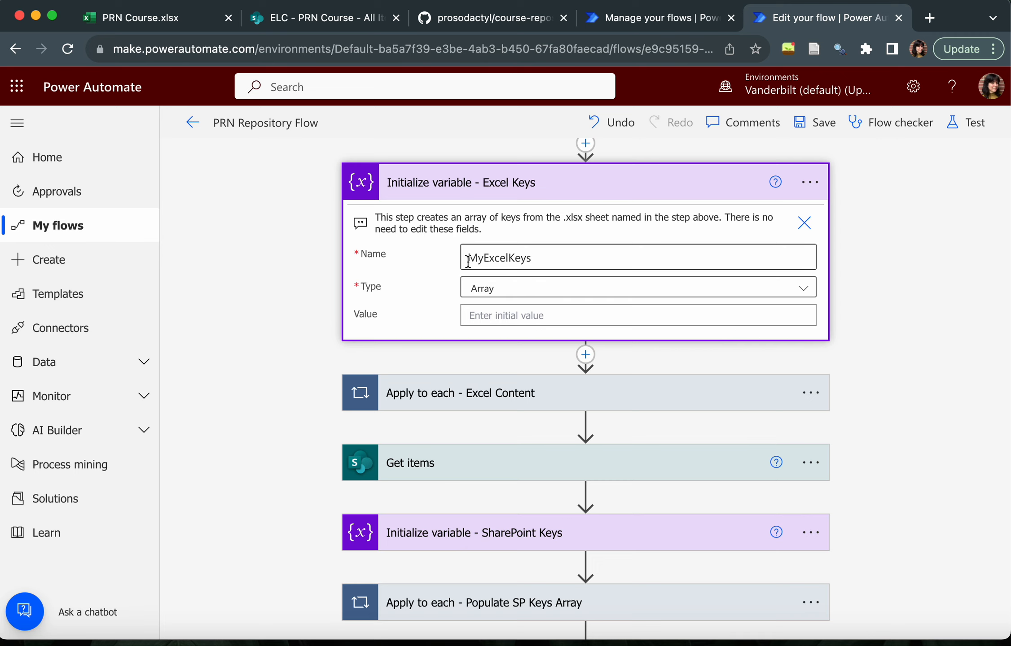
pyautogui.moveTo(466, 259); pyautogui.dragTo(538, 260)
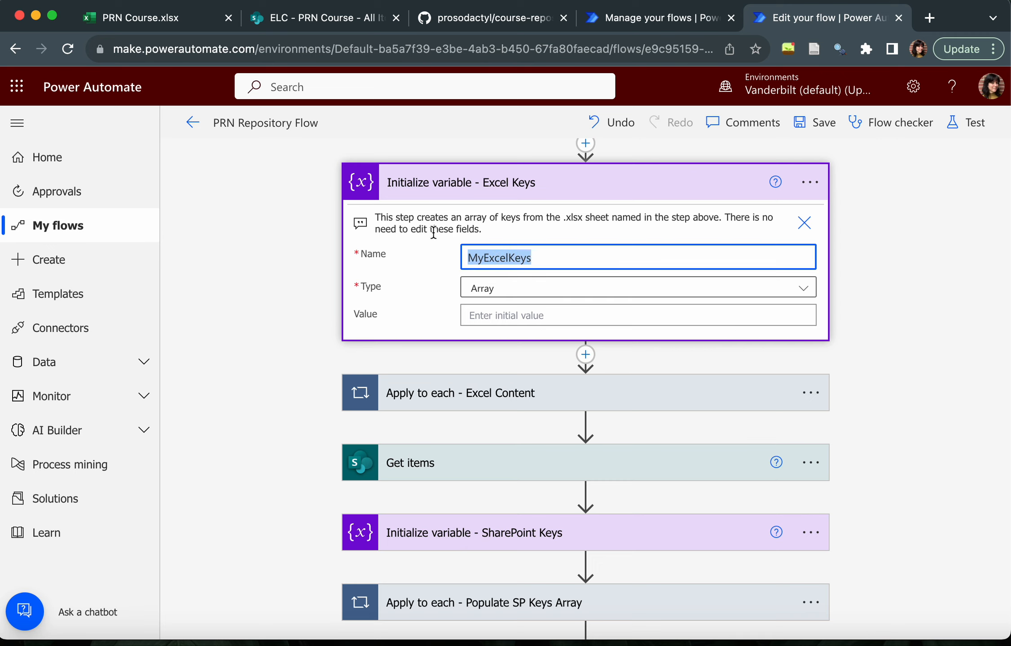
pyautogui.click(420, 191)
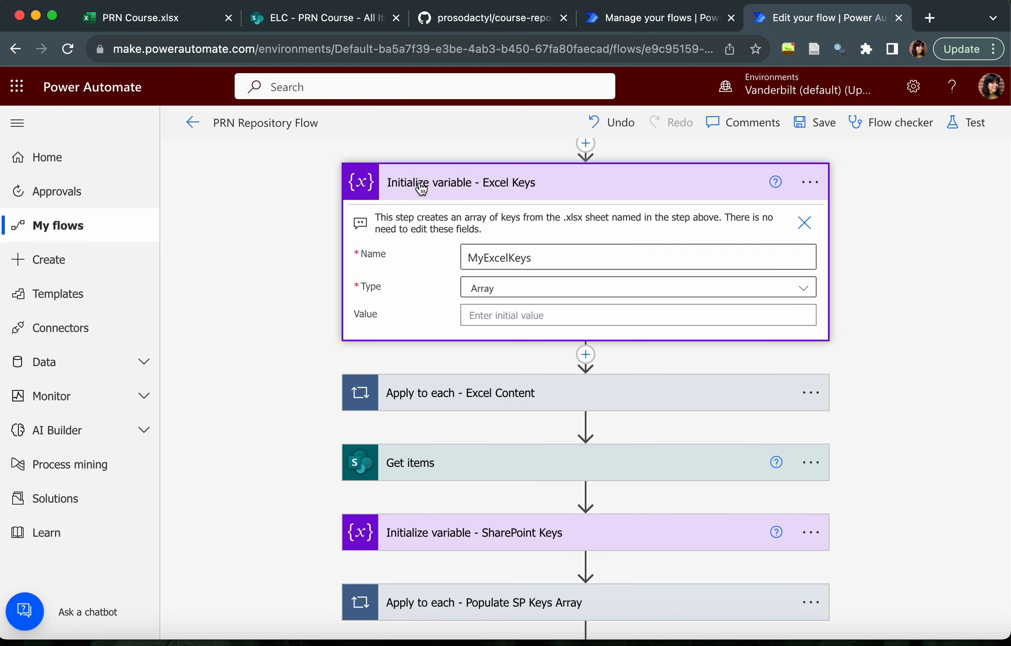
# Compare the columns in Compose - Excel Content, inside Apply to each - Excel Content, with the headers in the PRN Course workbook
pyautogui.scroll(-3, 420, 262)
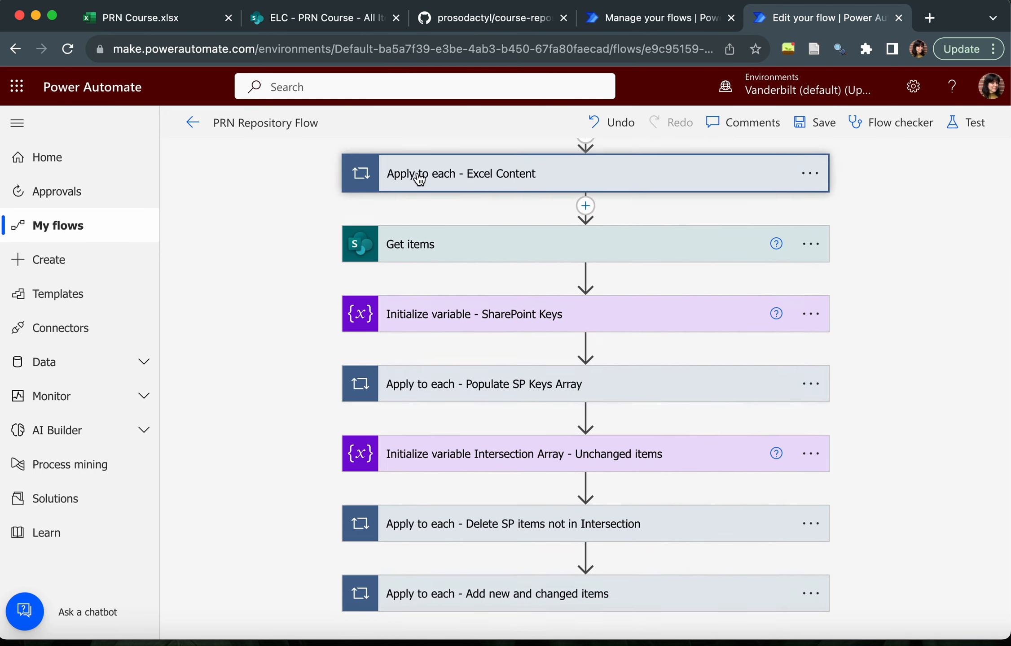
pyautogui.click(419, 175)
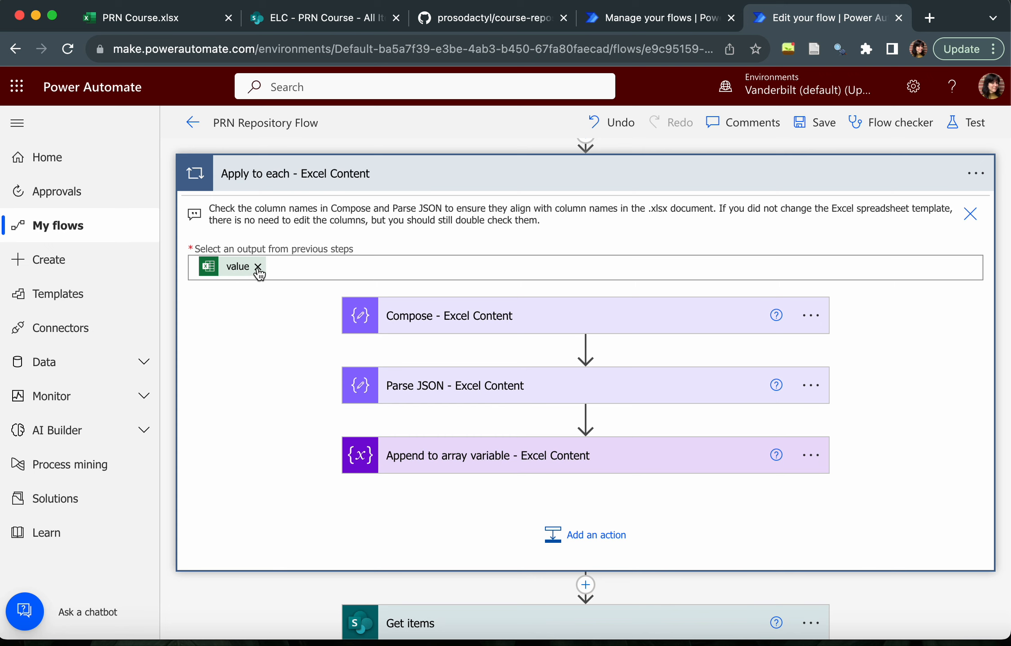
pyautogui.click(395, 315)
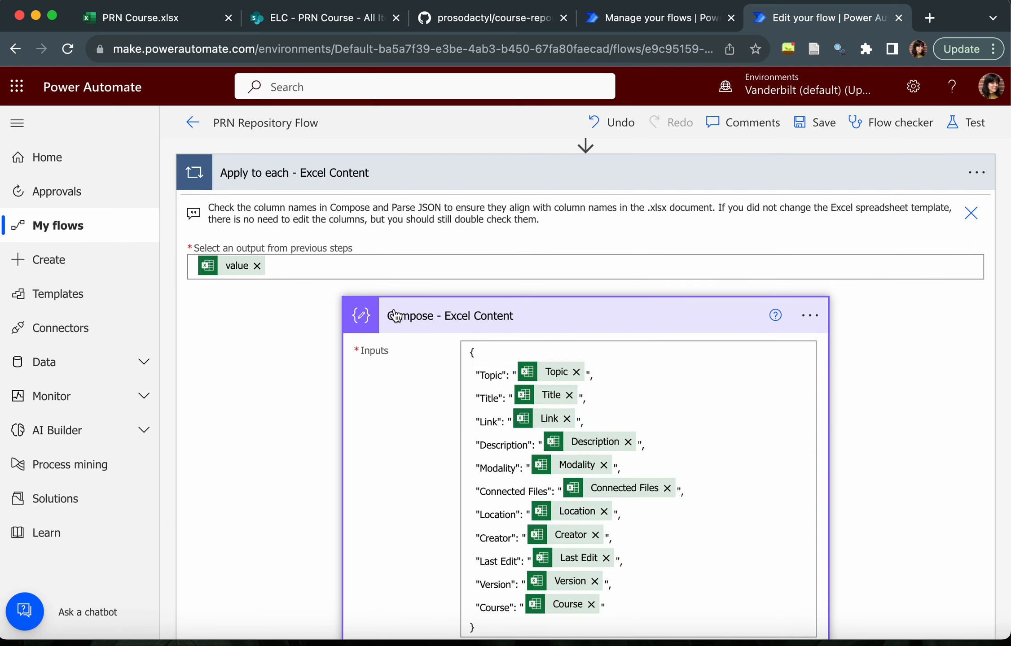
pyautogui.scroll(-2, 395, 316)
pyautogui.scroll(-1, 395, 315)
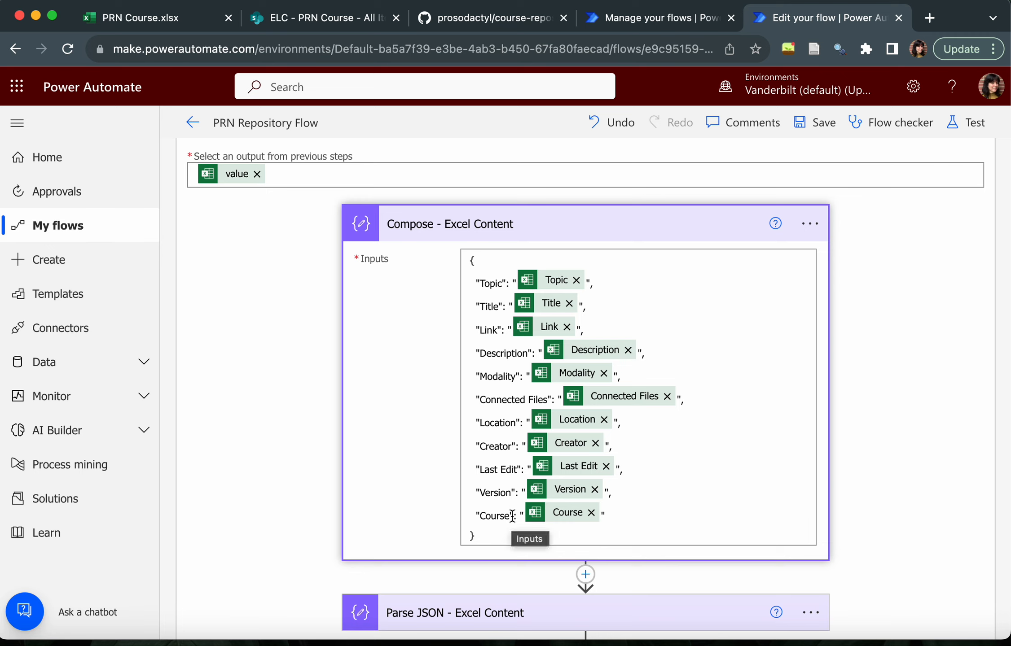
pyautogui.click(169, 19)
pyautogui.hscroll(3, 718, 241)
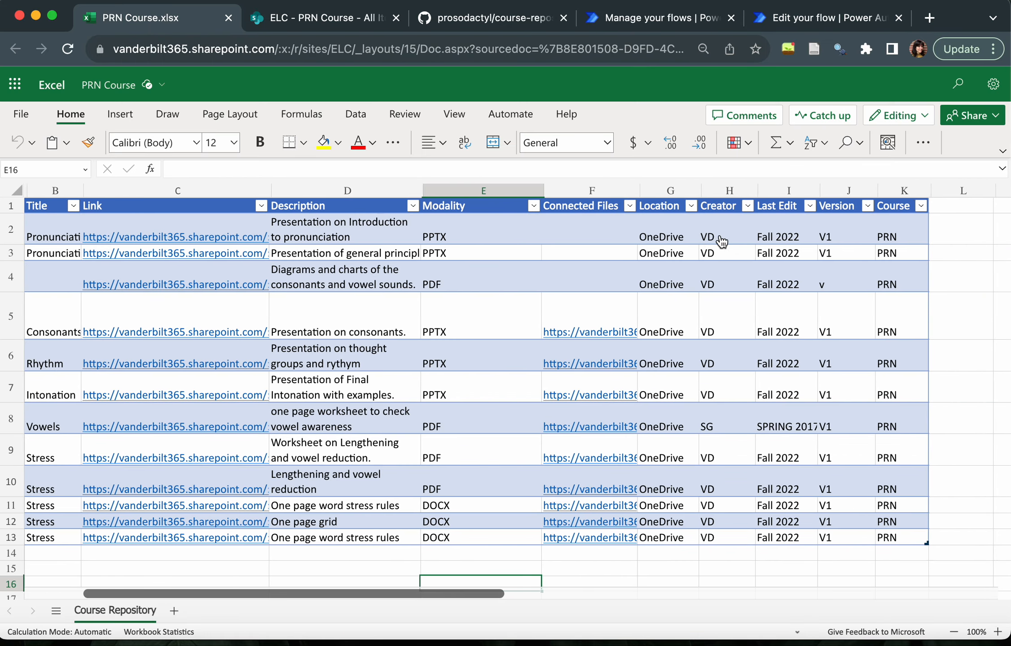
pyautogui.hscroll(-3, 721, 241)
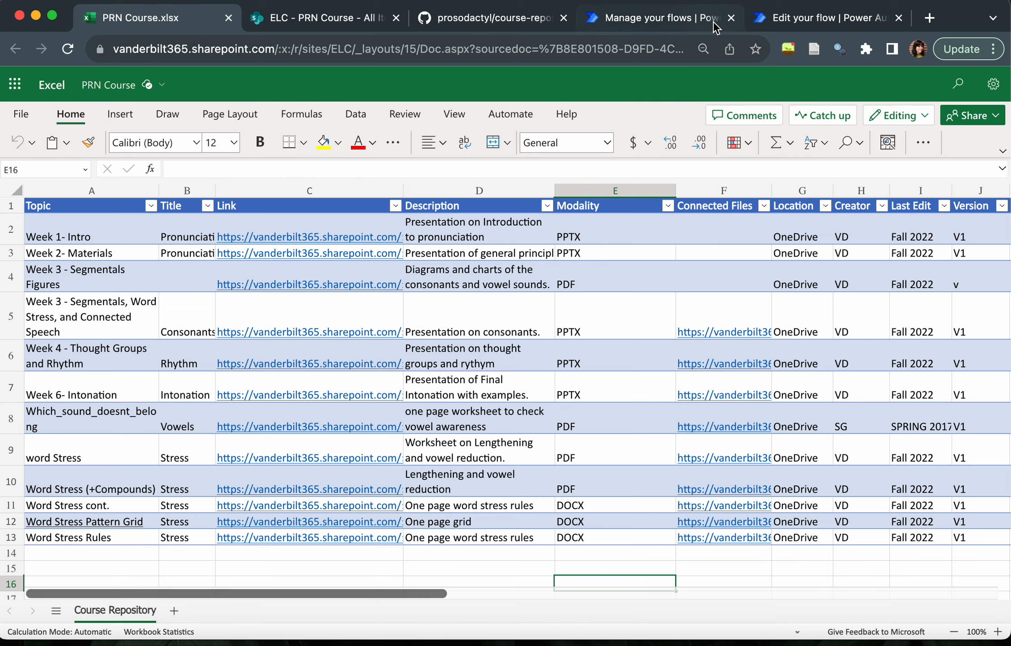
pyautogui.click(770, 21)
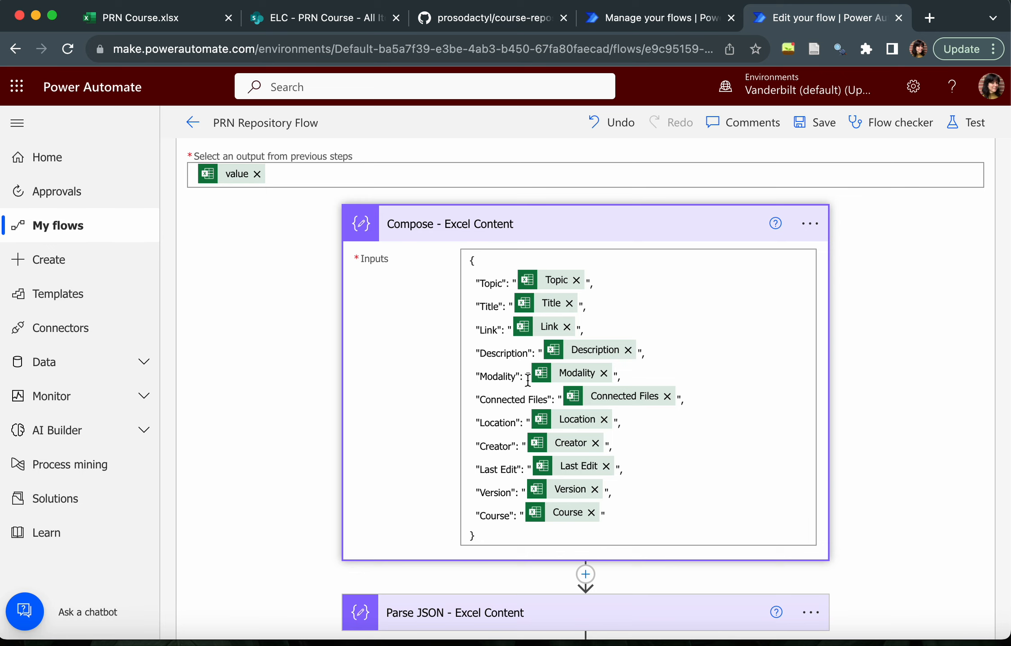
pyautogui.moveTo(549, 425)
# Search the dynamic content for "desc" from the Compose - Excel Content inputs, clear the search and leave the field
pyautogui.click(549, 290)
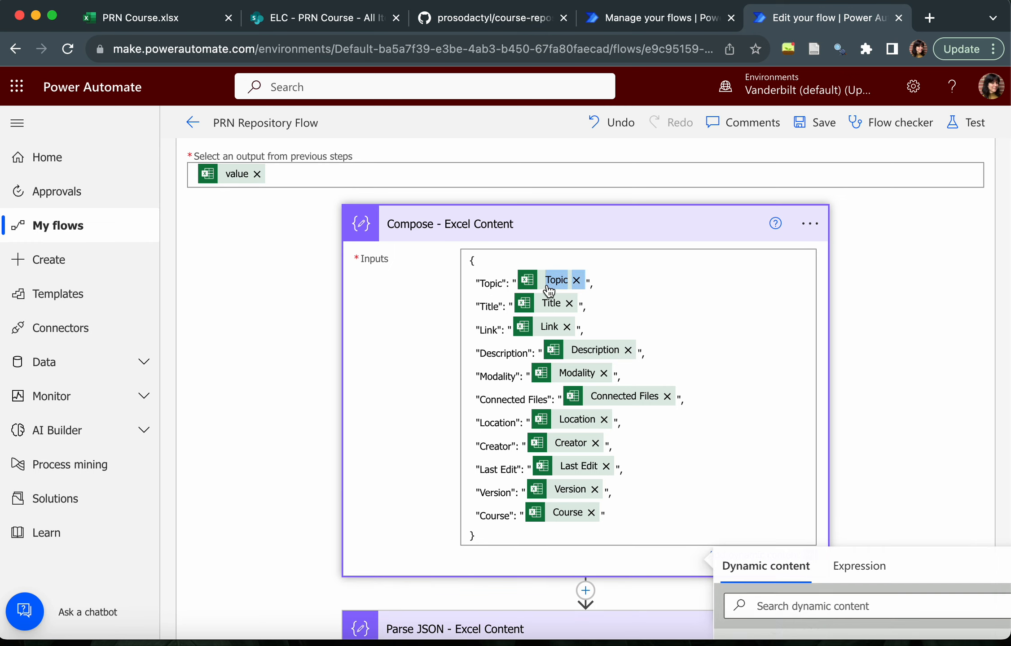
pyautogui.scroll(-2, 609, 360)
pyautogui.scroll(-2, 783, 526)
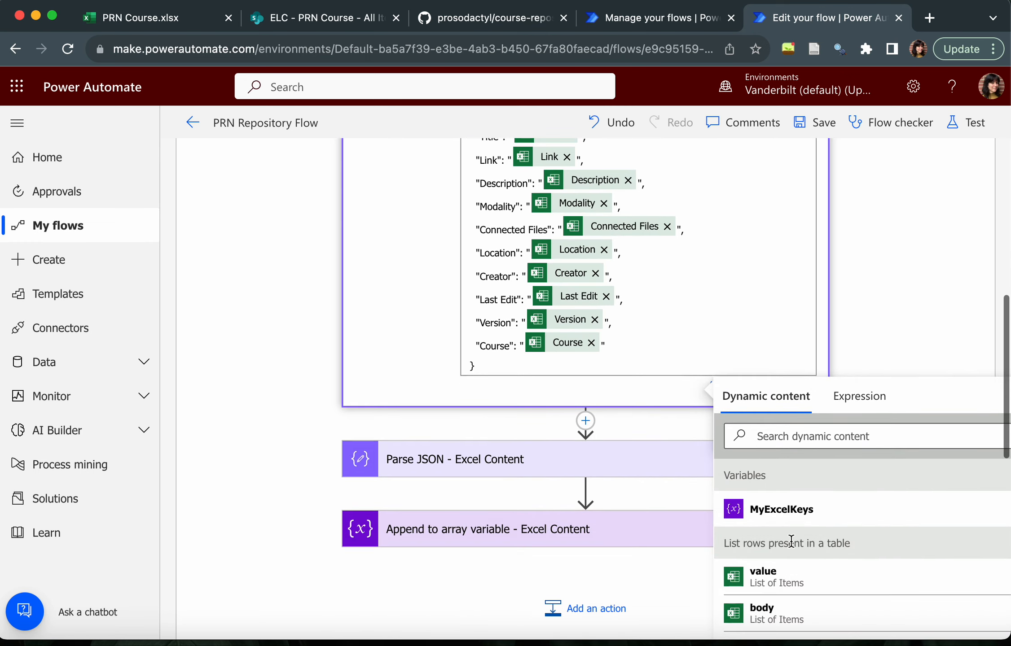
pyautogui.click(801, 438)
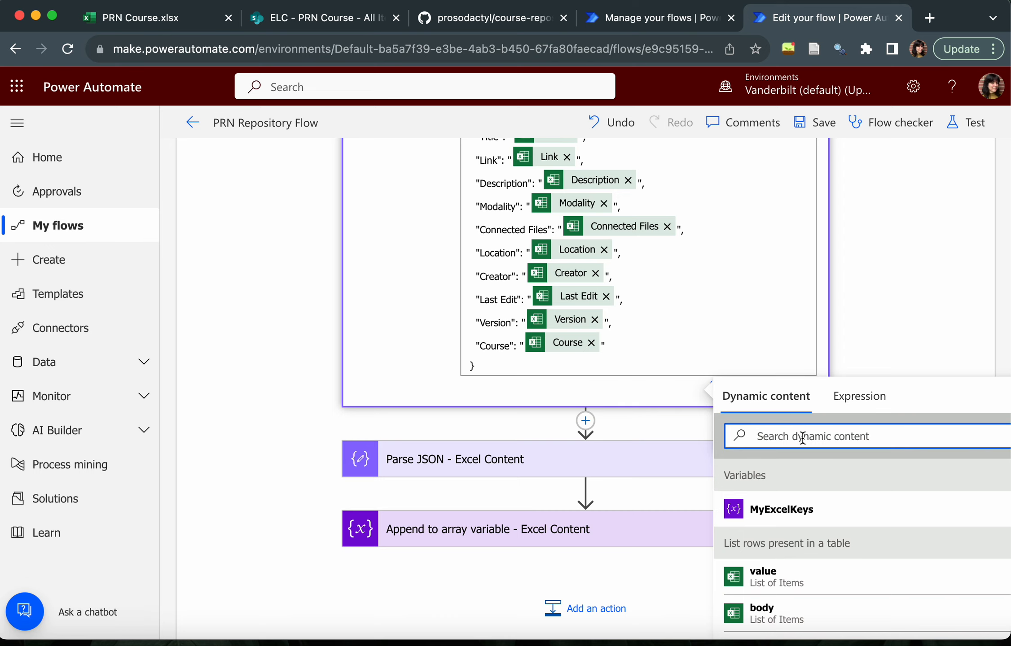
pyautogui.write('desc')
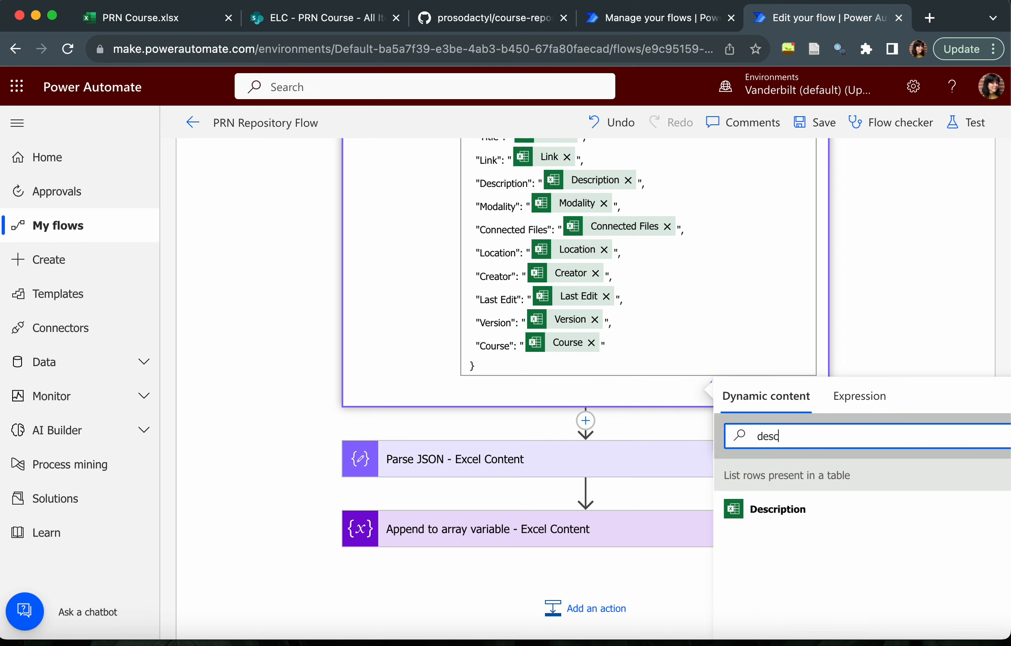
pyautogui.press('BackSpace')
pyautogui.press('BackSpace')
pyautogui.press('BackSpace')
pyautogui.press('BackSpace')
pyautogui.scroll(3, 753, 298)
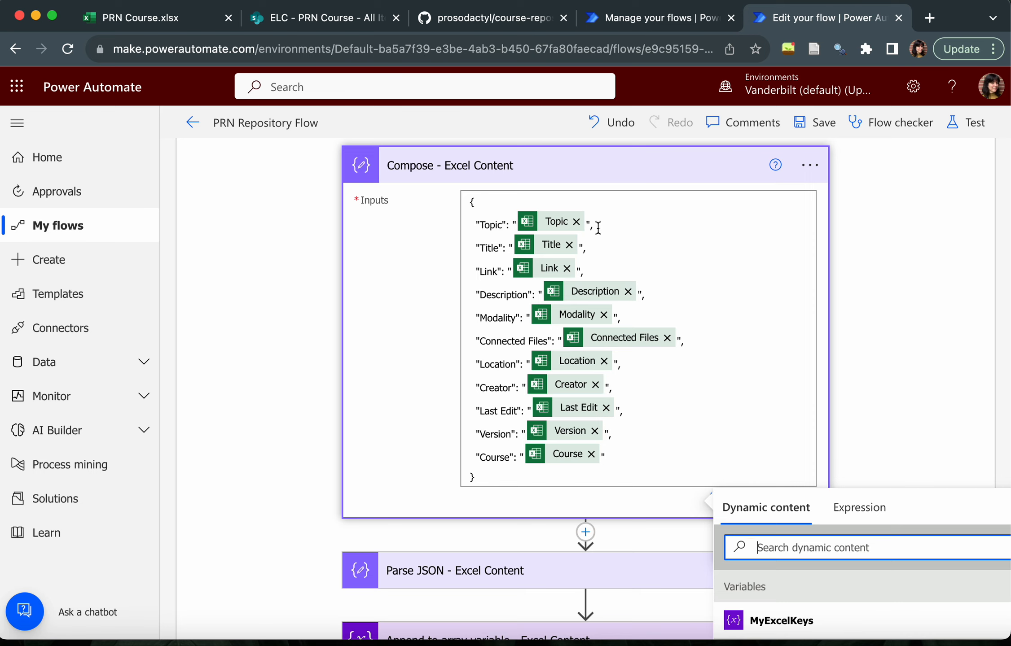
pyautogui.click(914, 302)
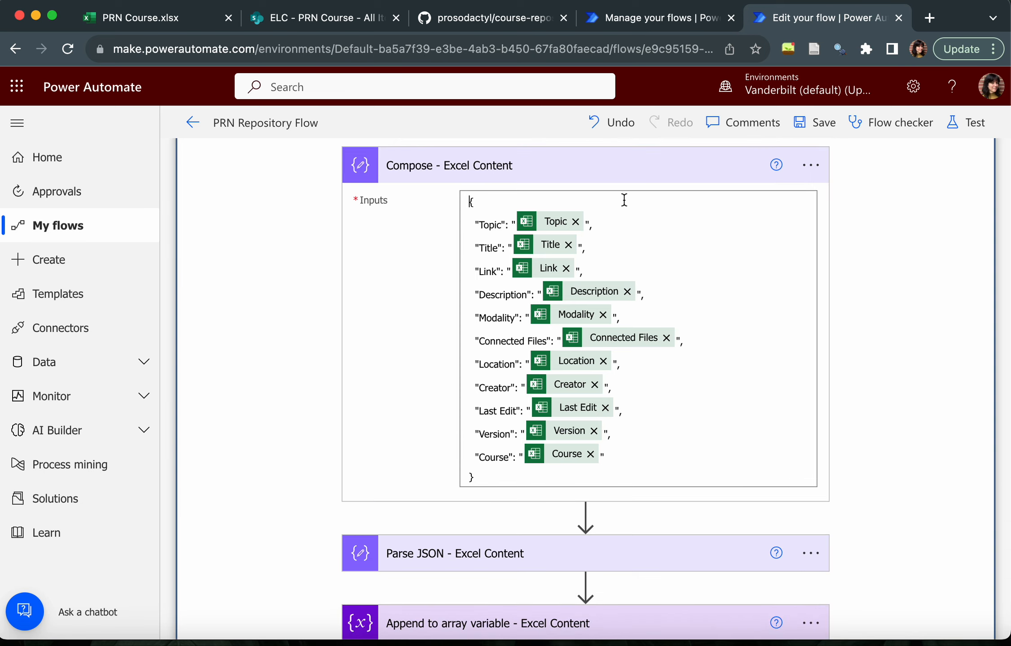
# Examine the Parse JSON - Excel Content action's schema through to its last column and compare it with the Compose columns
pyautogui.scroll(-5, 604, 372)
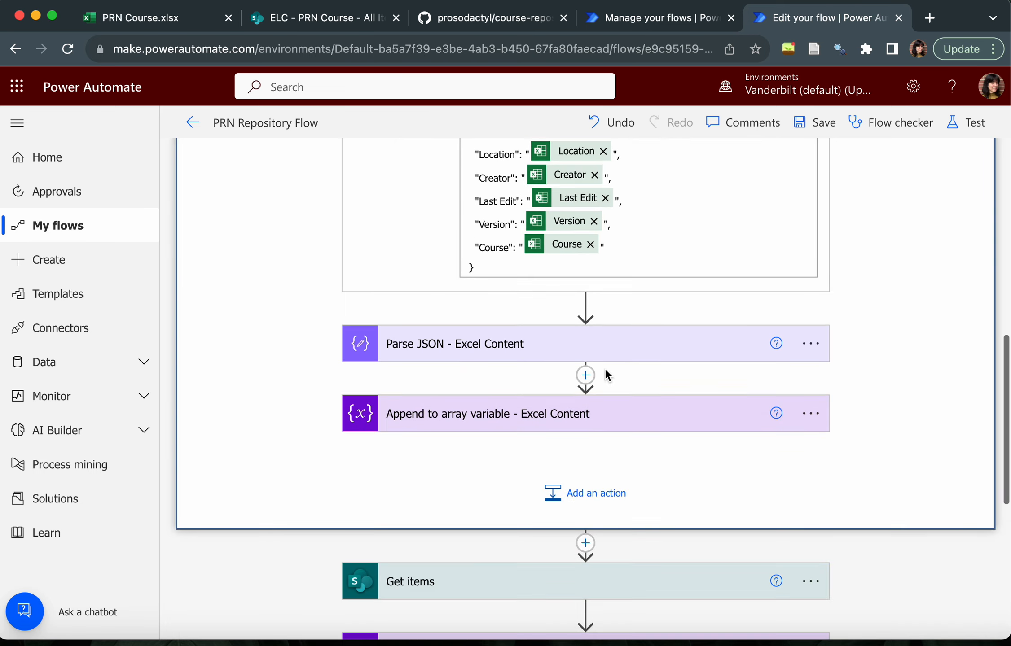
pyautogui.click(567, 356)
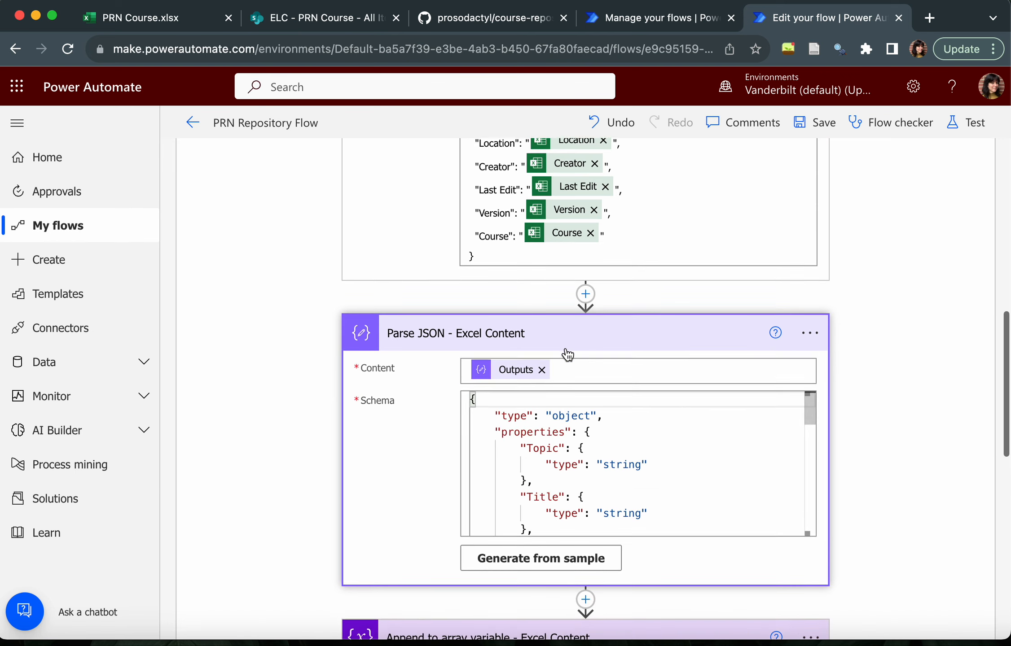
pyautogui.scroll(-3, 569, 475)
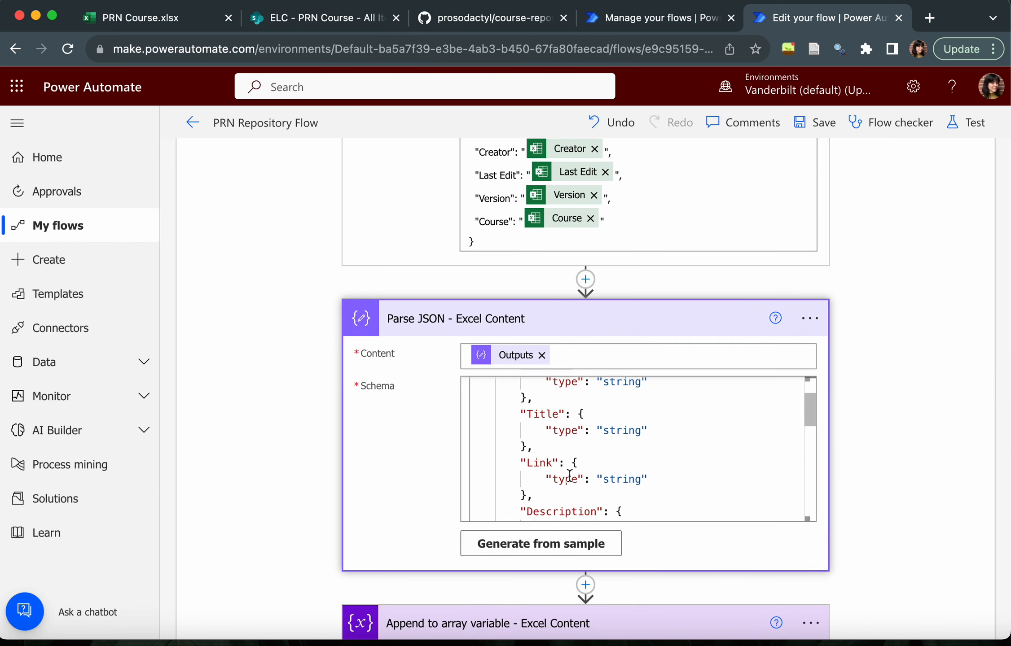
pyautogui.scroll(-1, 569, 475)
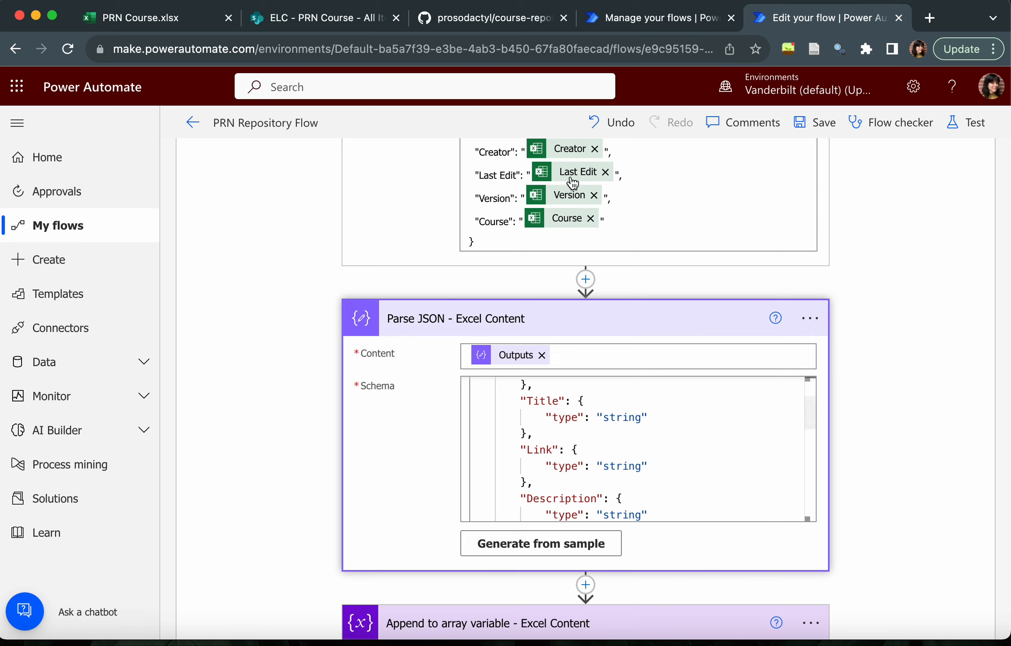
pyautogui.scroll(-3, 584, 420)
pyautogui.scroll(-8, 586, 422)
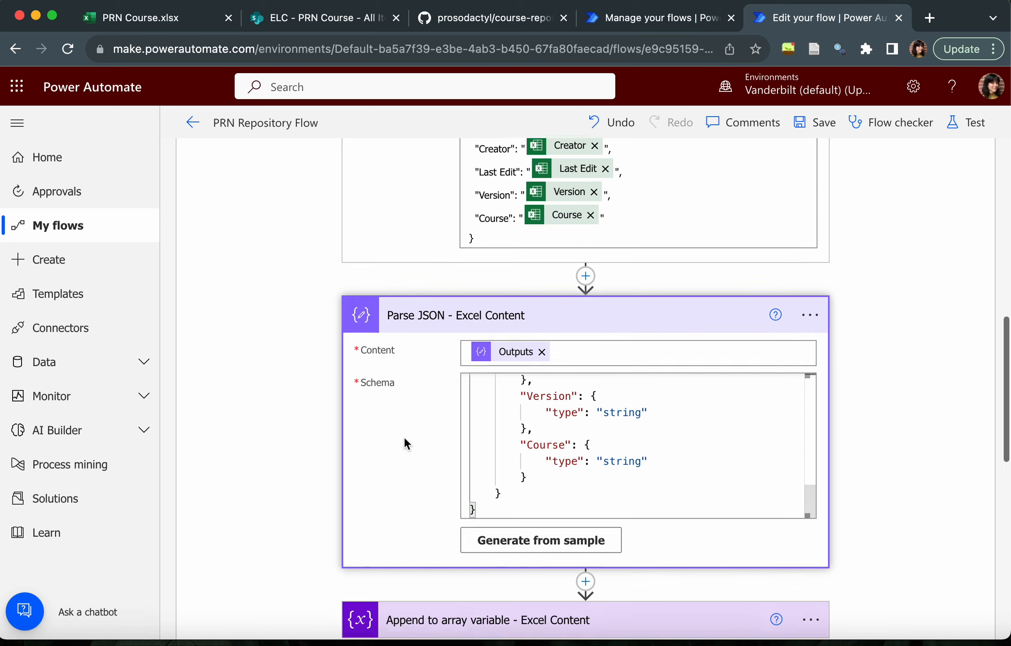
# Examine the name and value of Append to array variable - Excel Content and collapse the Apply to each - Excel Content loop
pyautogui.scroll(-5, 403, 436)
pyautogui.click(429, 420)
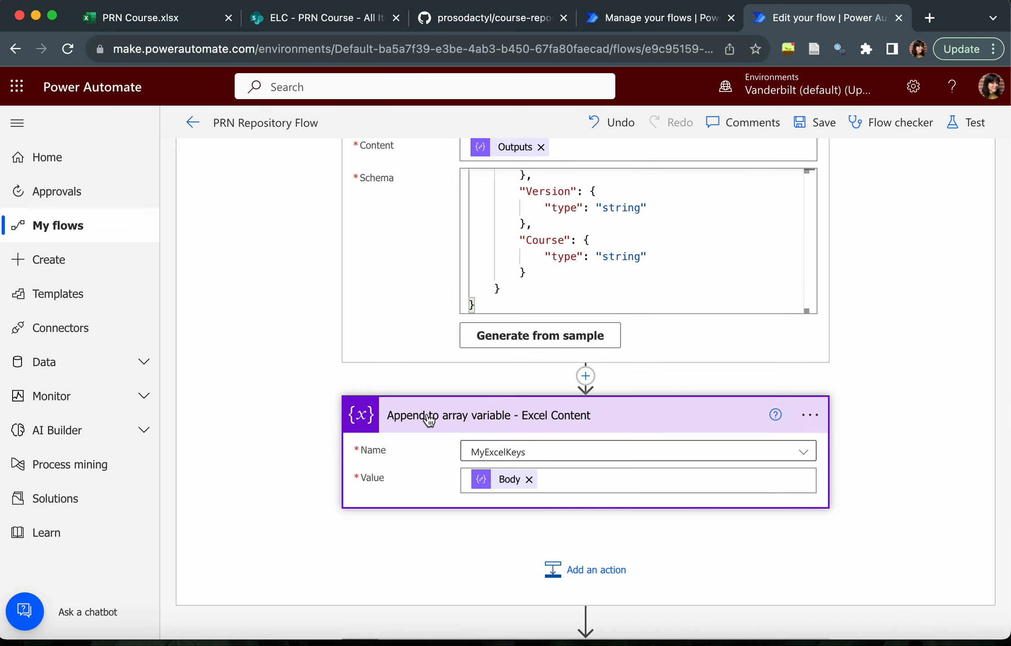
pyautogui.scroll(-2, 428, 417)
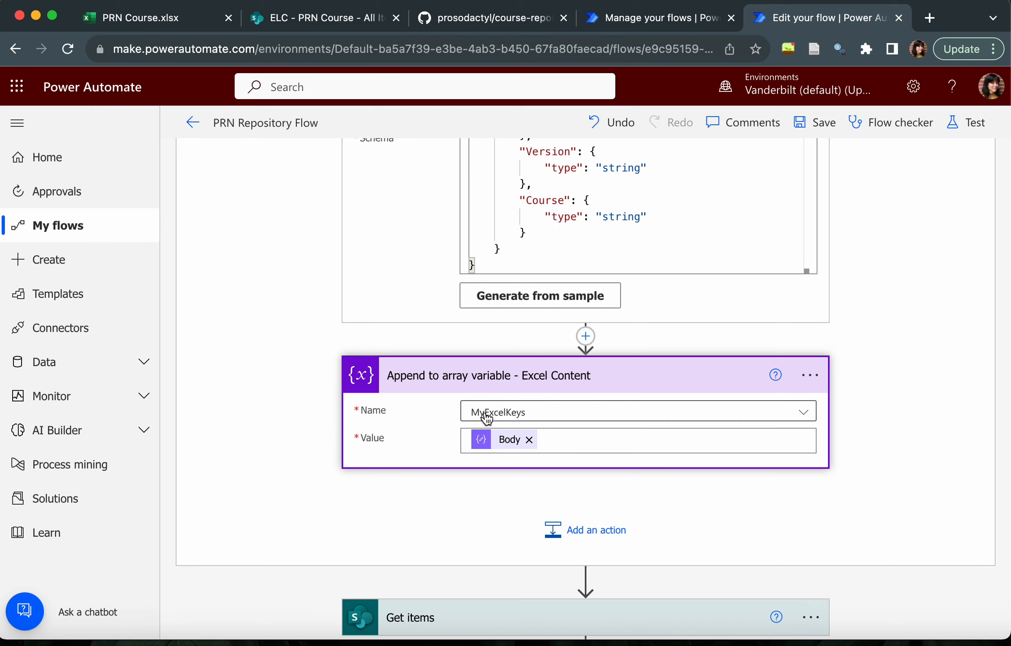
pyautogui.scroll(15, 499, 453)
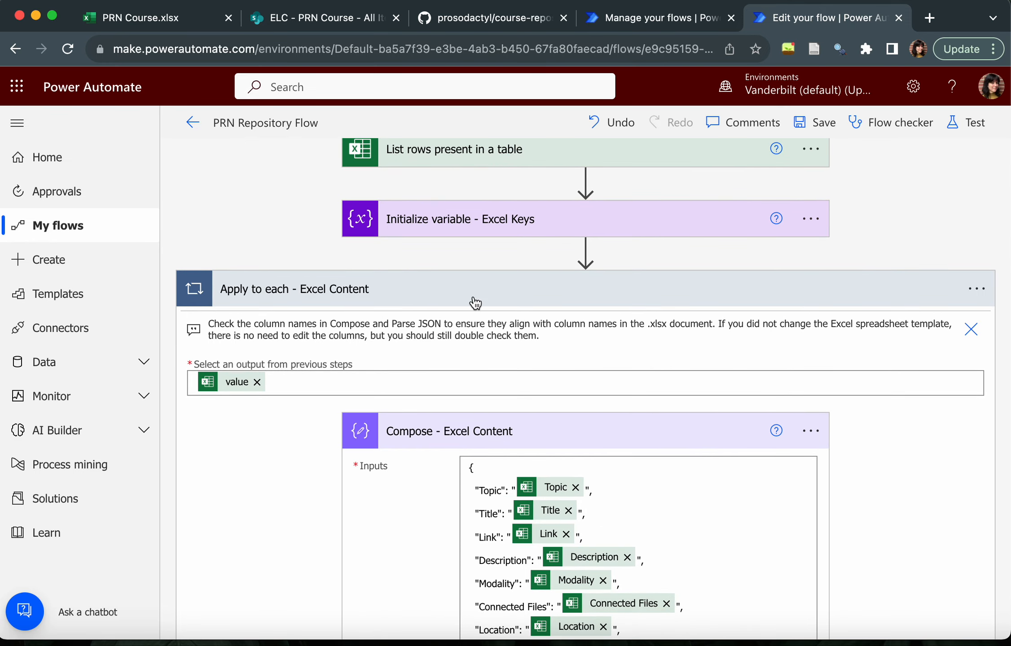
pyautogui.click(476, 304)
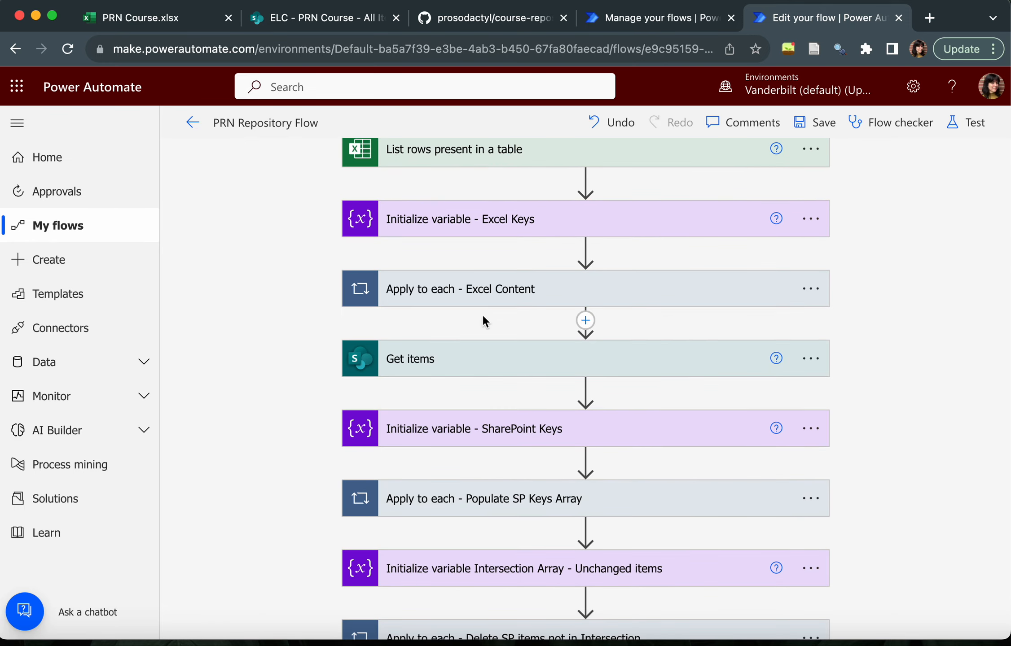
# After viewing the PRN Course SharePoint list, choose the ELC site address and the PRN Course list in the Get items action
pyautogui.scroll(-2, 494, 305)
pyautogui.scroll(-3, 495, 308)
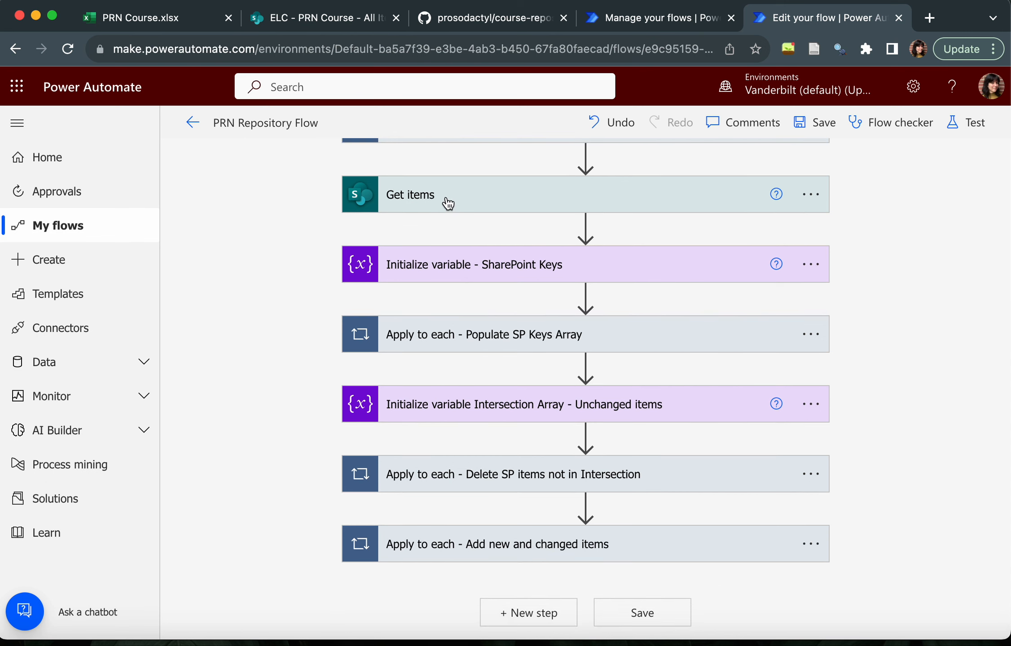
pyautogui.click(301, 19)
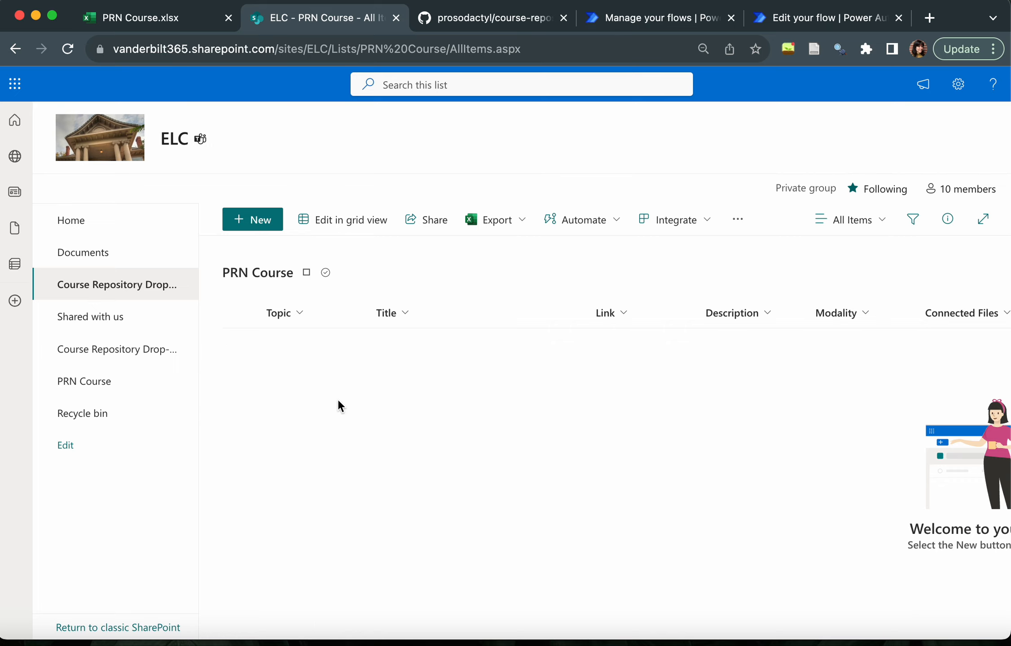
pyautogui.click(790, 18)
pyautogui.click(616, 194)
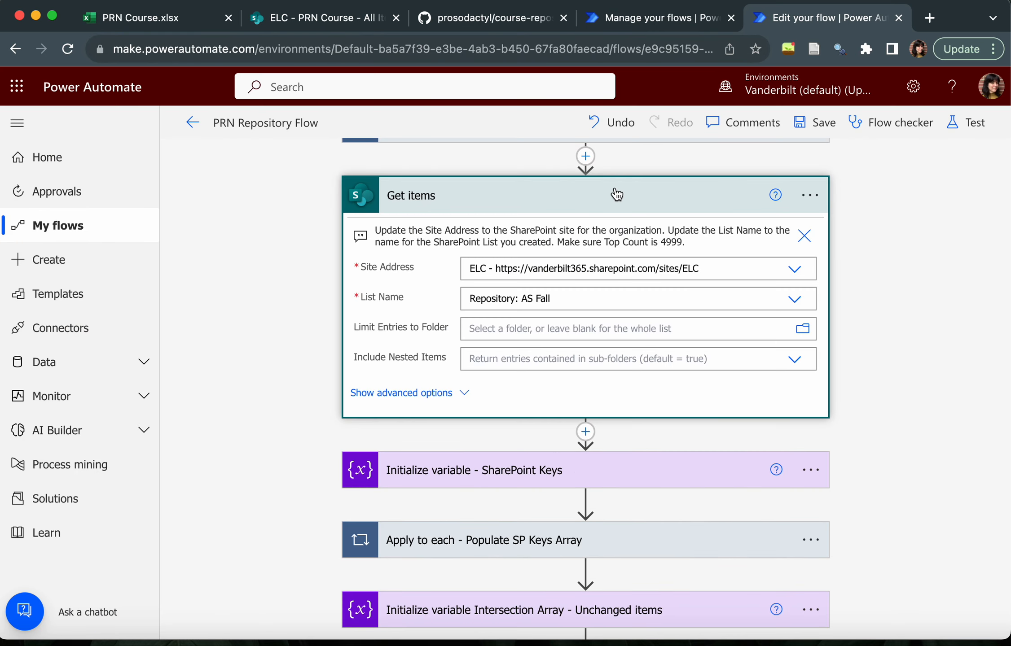
pyautogui.click(670, 267)
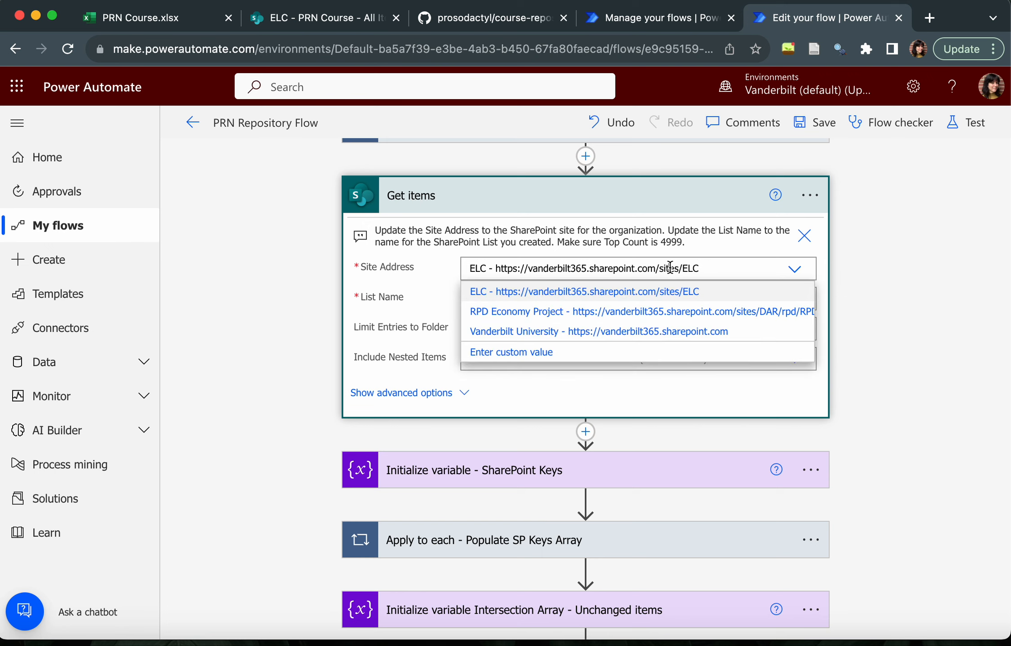
pyautogui.click(649, 296)
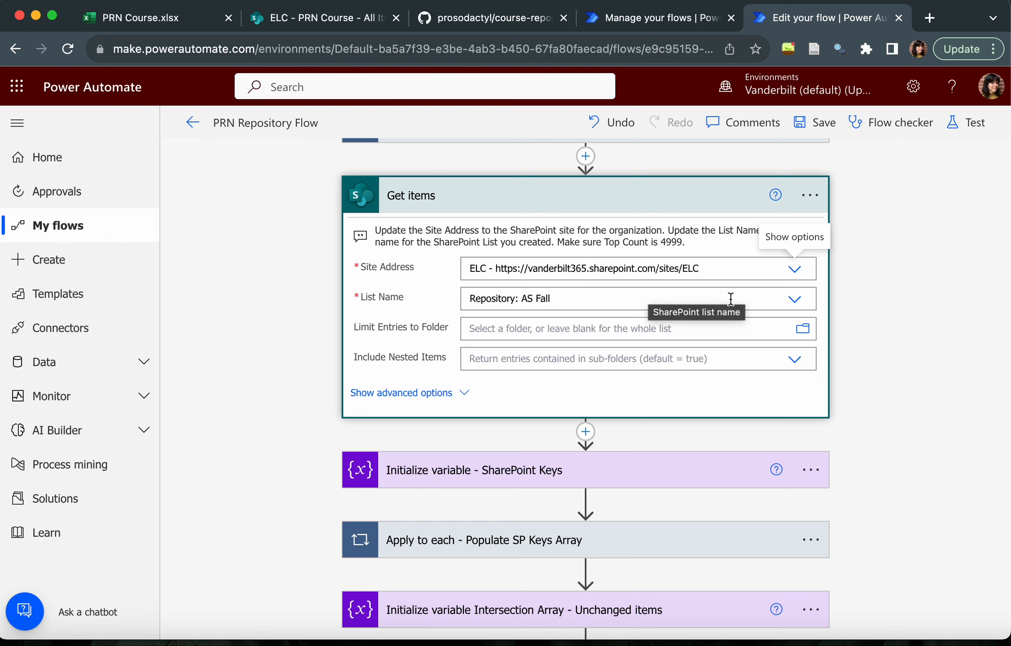
pyautogui.click(795, 300)
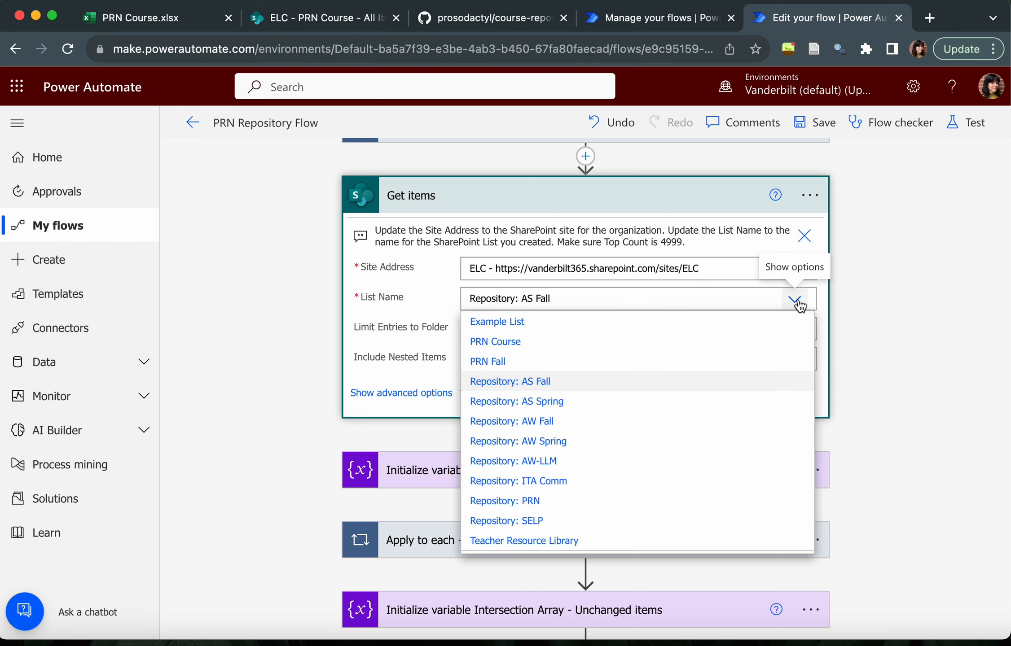
pyautogui.click(686, 343)
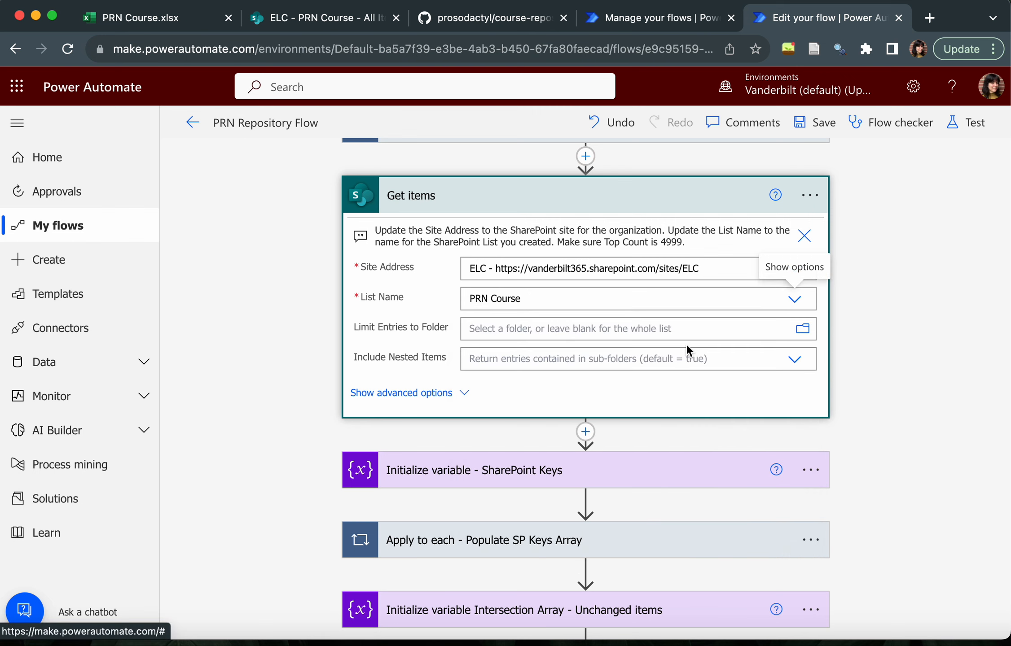
# Check the Top Count in the advanced options of Get items and collapse the action
pyautogui.click(404, 394)
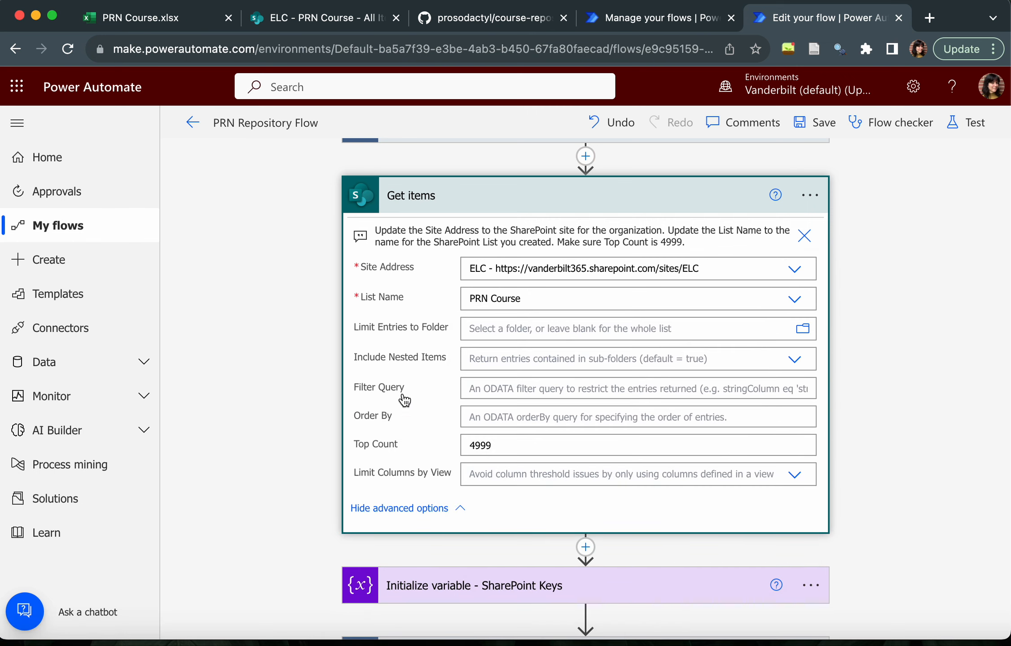
pyautogui.scroll(-1, 402, 458)
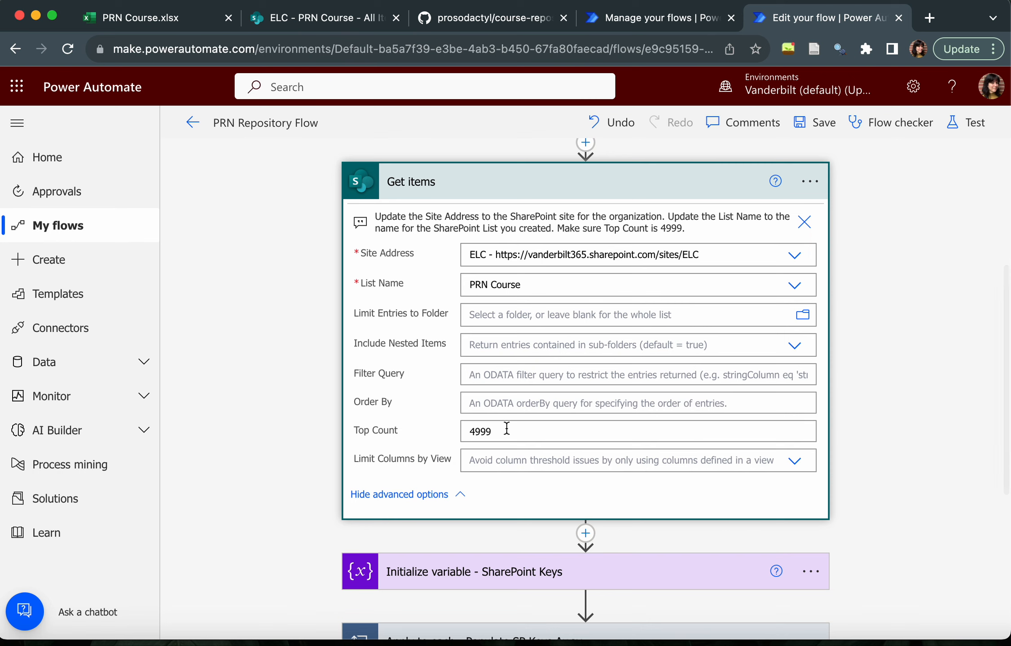
pyautogui.moveTo(505, 427); pyautogui.dragTo(461, 429)
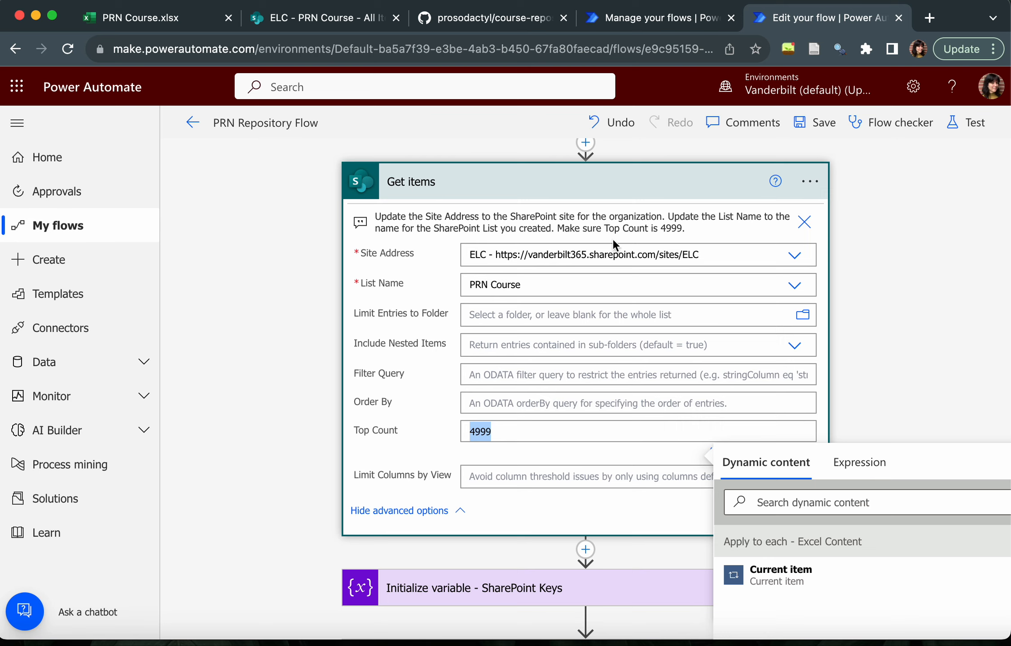
pyautogui.click(610, 186)
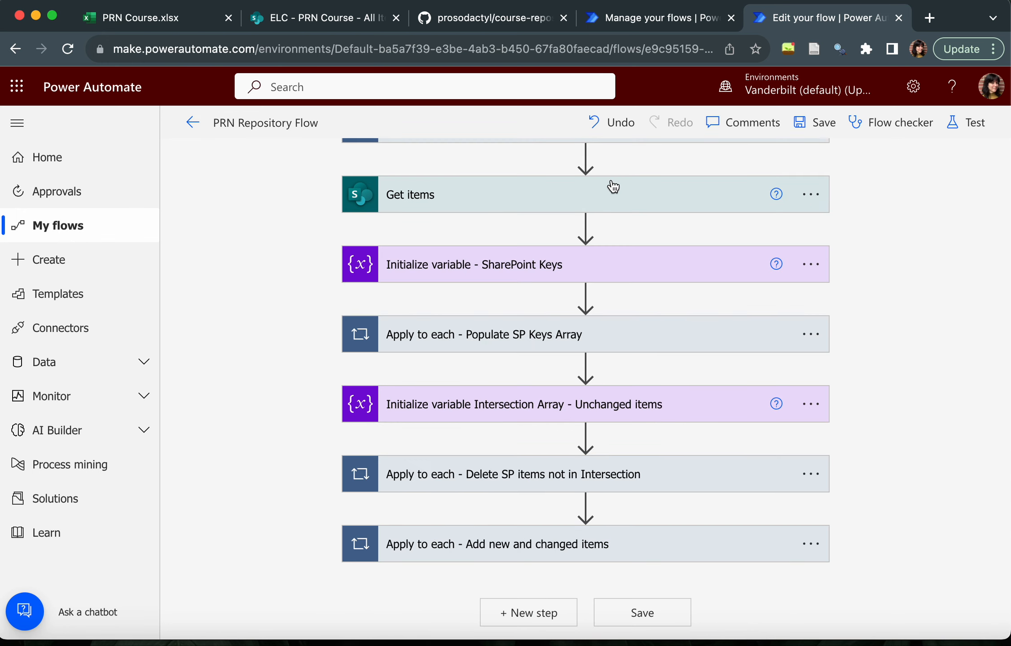
# Examine the name and type fields of the Initialize variable - SharePoint Keys action and collapse it
pyautogui.click(582, 272)
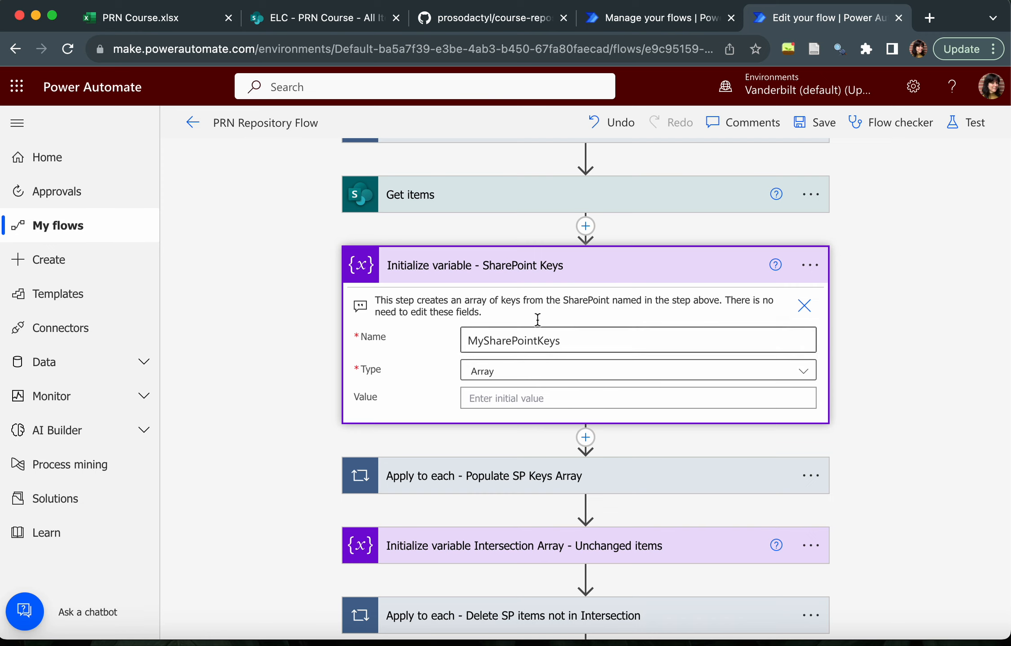
pyautogui.click(503, 267)
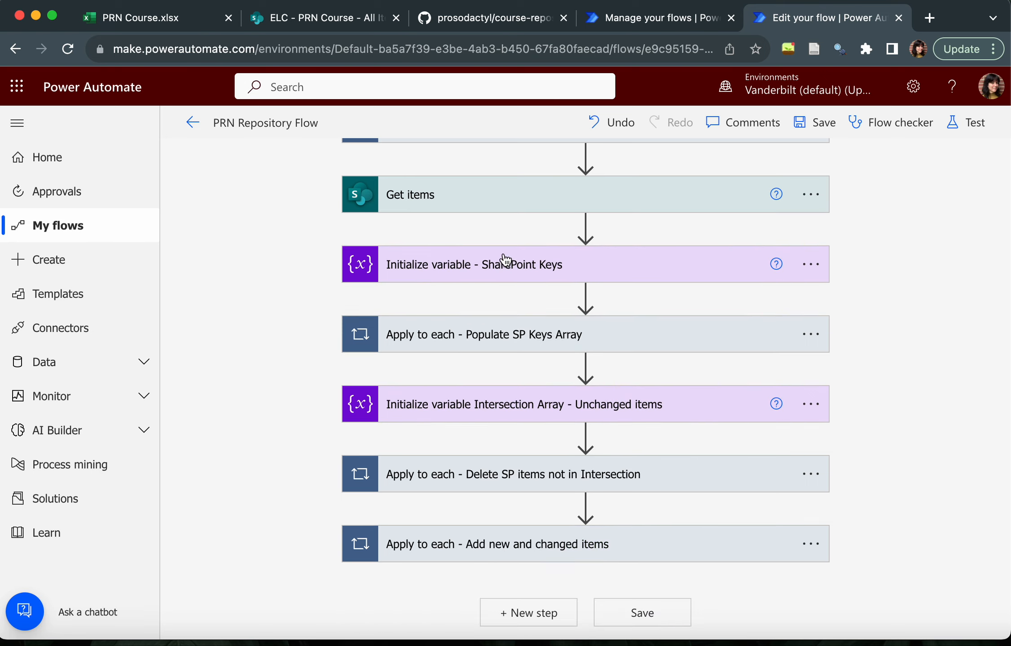
# Compare the fields in Compose - SP Object, inside Apply to each - Populate SP Keys Array, with the columns of the PRN Course SharePoint list
pyautogui.click(532, 344)
pyautogui.scroll(-5, 531, 347)
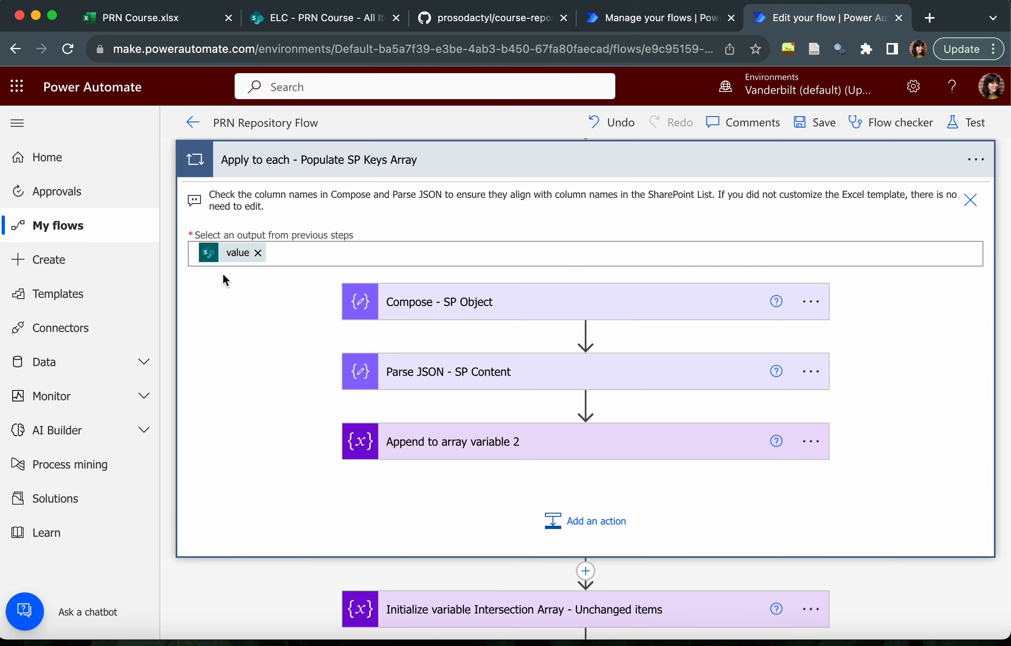
pyautogui.click(447, 316)
pyautogui.scroll(-2, 451, 325)
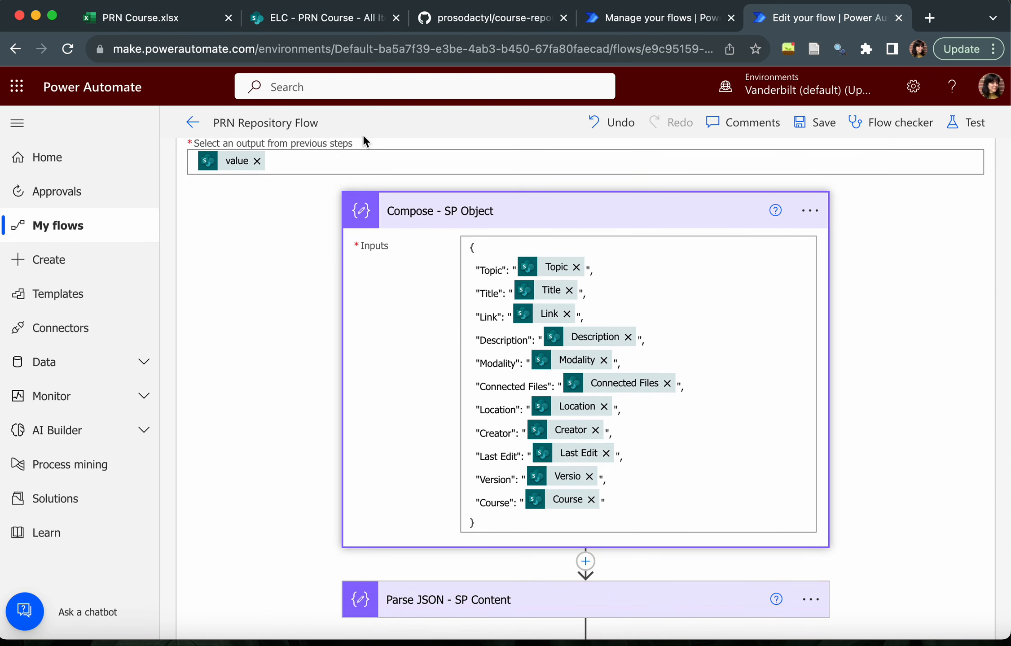
pyautogui.click(292, 28)
pyautogui.hscroll(8, 502, 430)
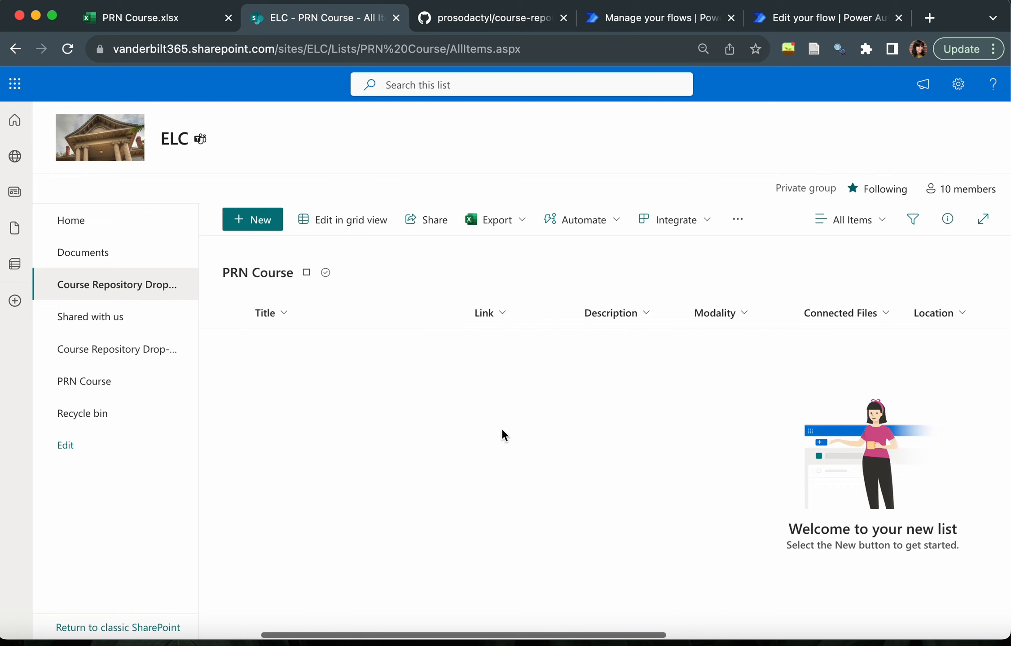
pyautogui.hscroll(10, 502, 432)
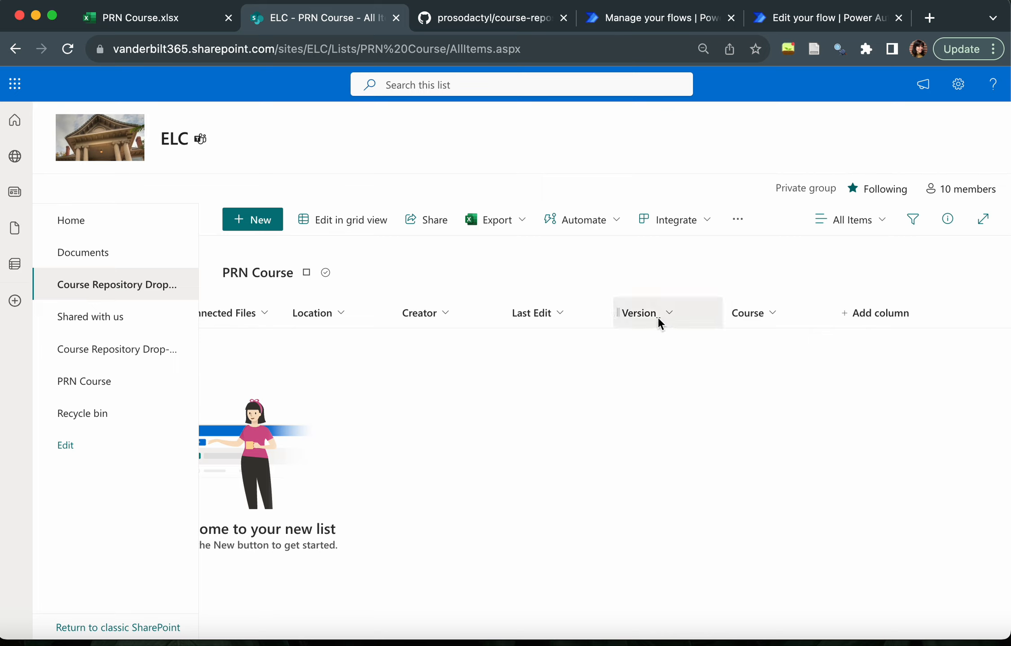
pyautogui.click(799, 18)
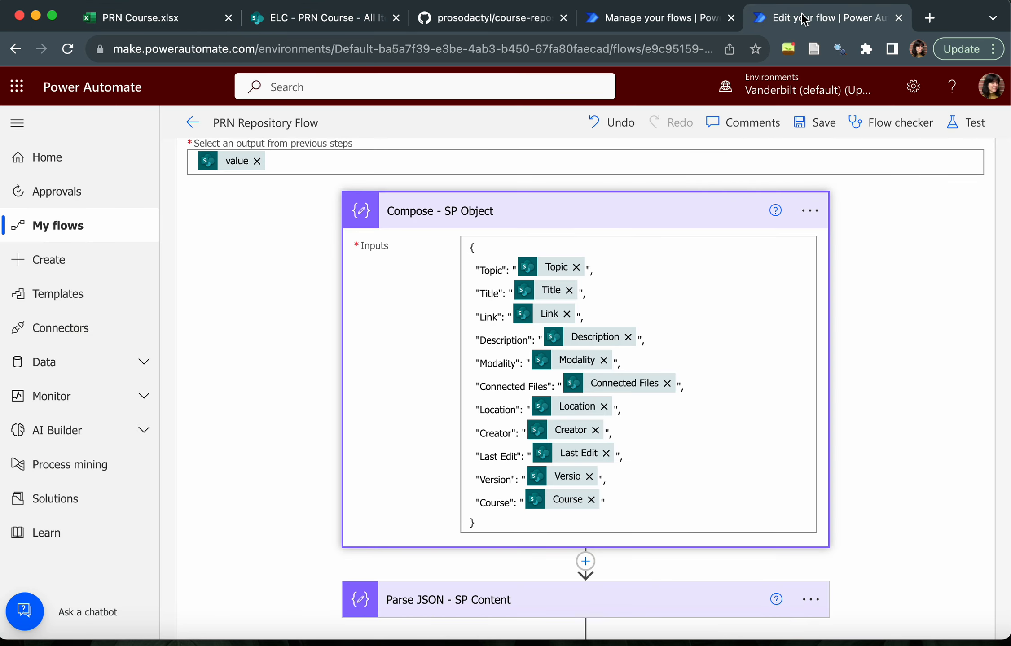
# Replace the Version field's dynamic value in Compose - SP Object with Version_ from Get items and collapse the action
pyautogui.click(590, 476)
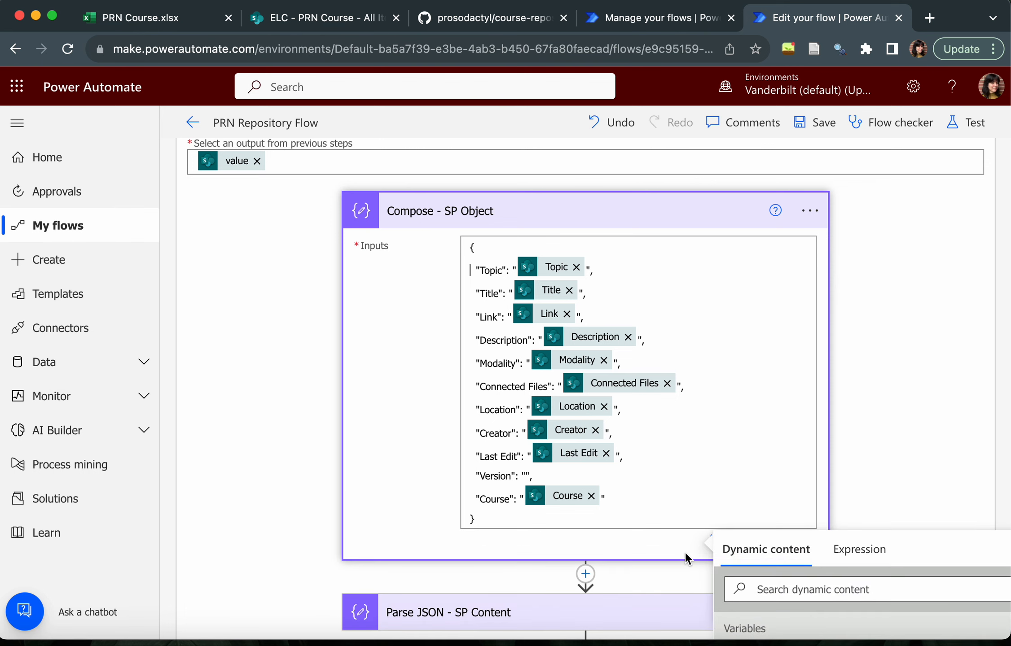
pyautogui.scroll(-2, 684, 552)
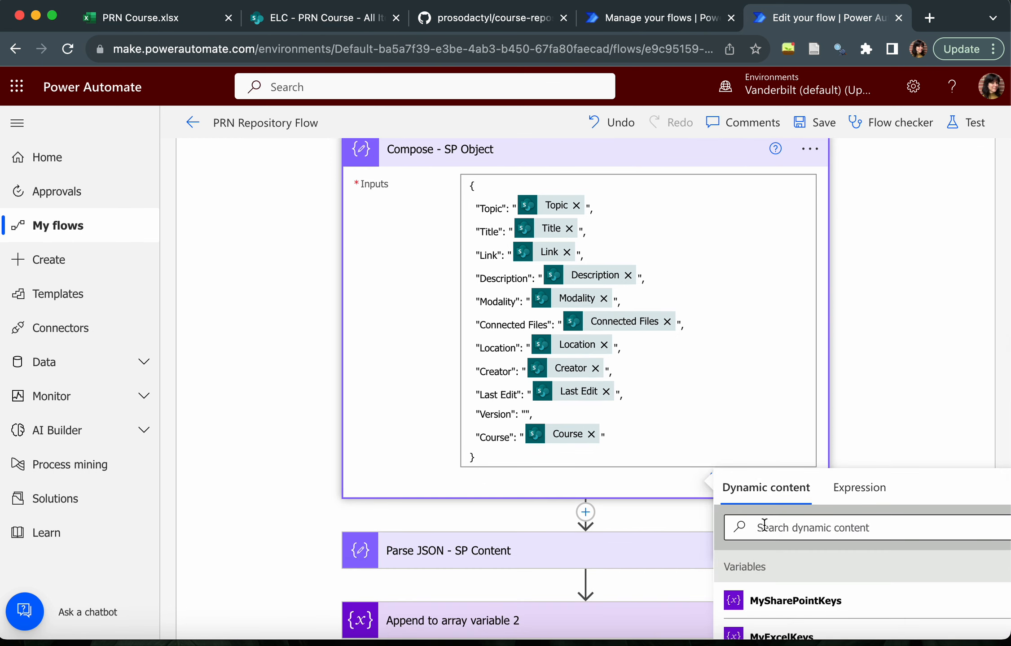
pyautogui.click(765, 527)
pyautogui.write('version')
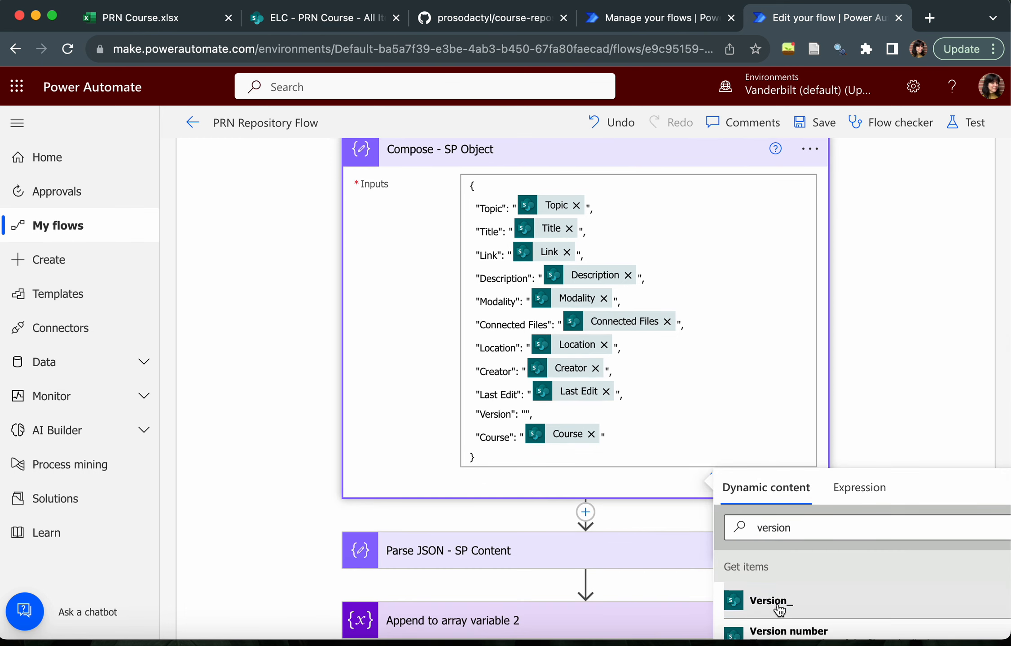
pyautogui.click(776, 605)
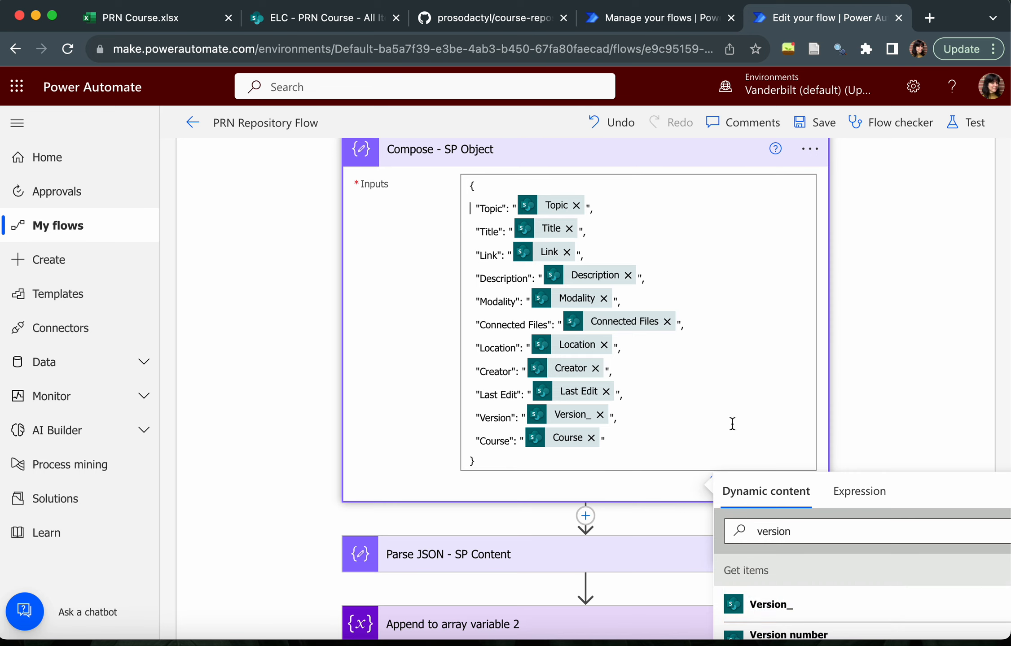
pyautogui.click(863, 406)
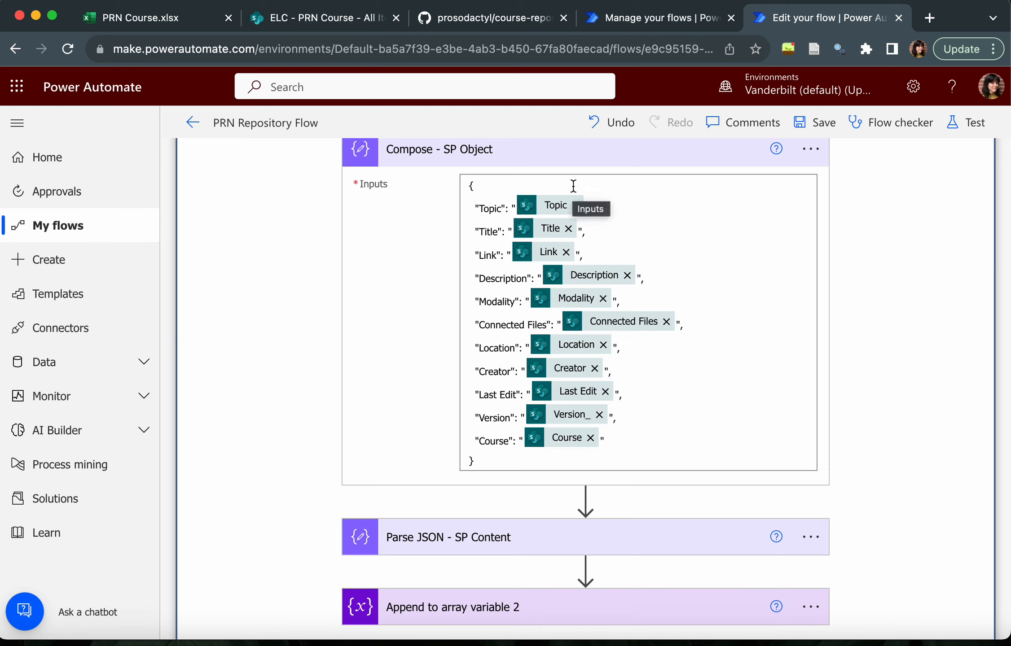
pyautogui.scroll(1, 516, 175)
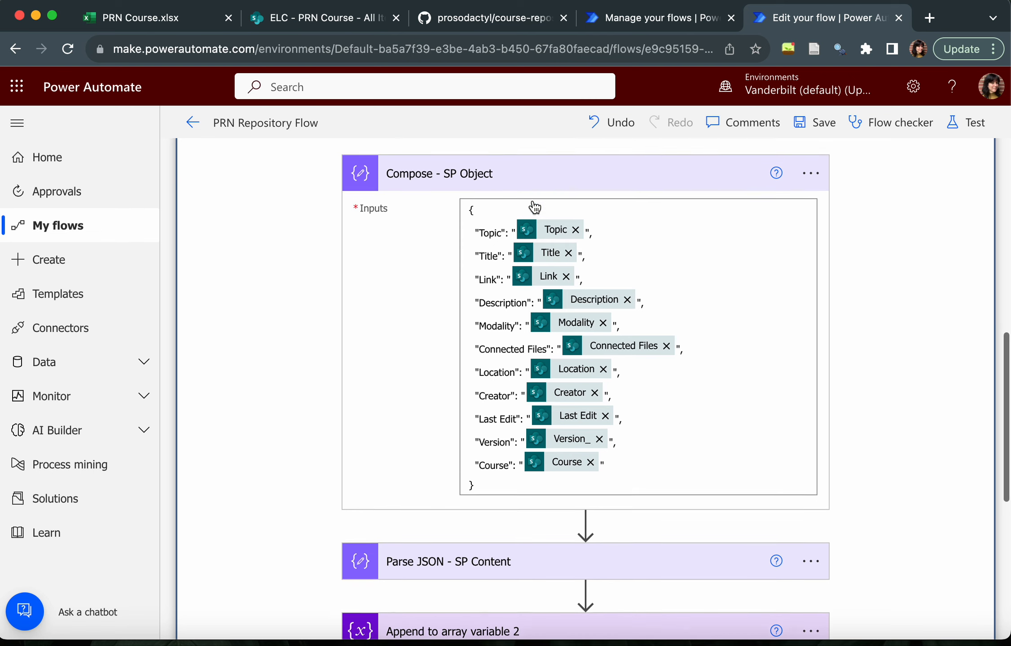
pyautogui.click(519, 181)
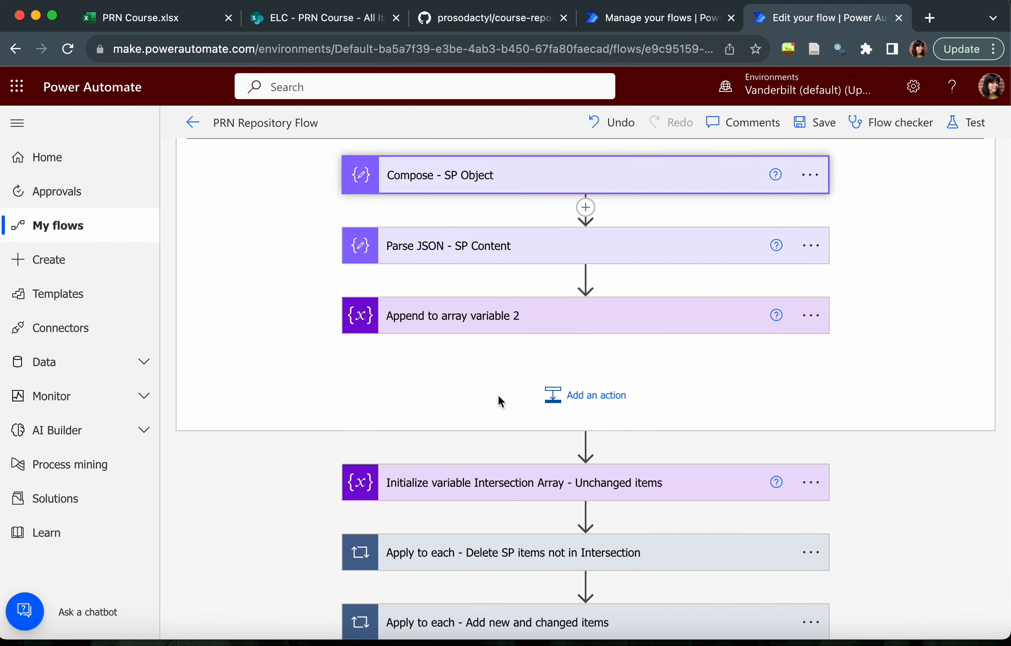
# Check the Parse JSON - SP Content schema against the key names in Compose - SP Object, and collapse both actions
pyautogui.click(478, 251)
pyautogui.scroll(-10, 480, 352)
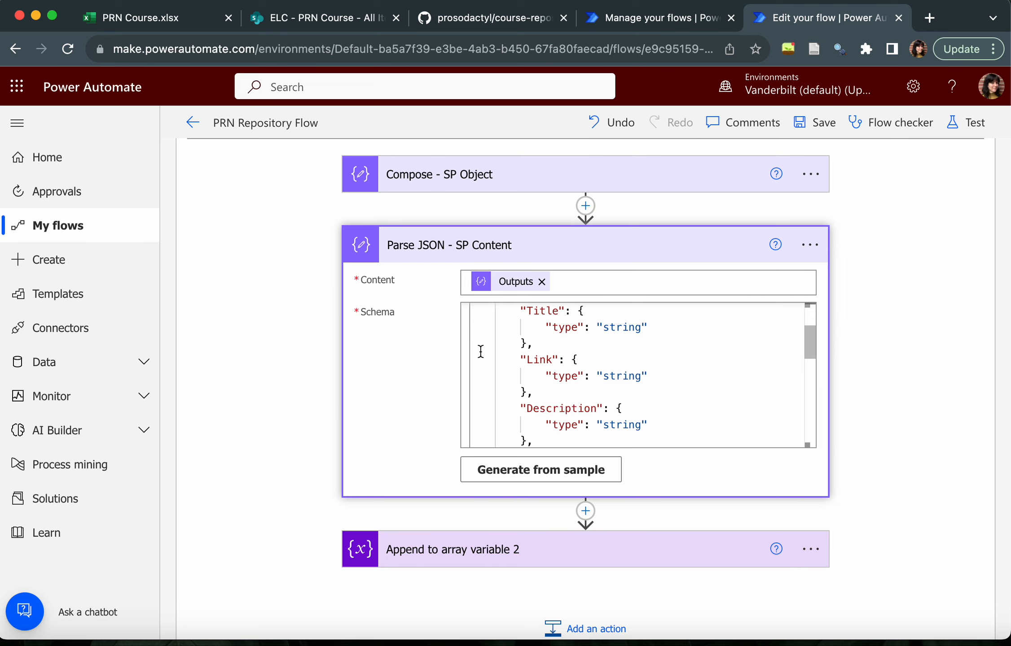
pyautogui.scroll(-10, 480, 351)
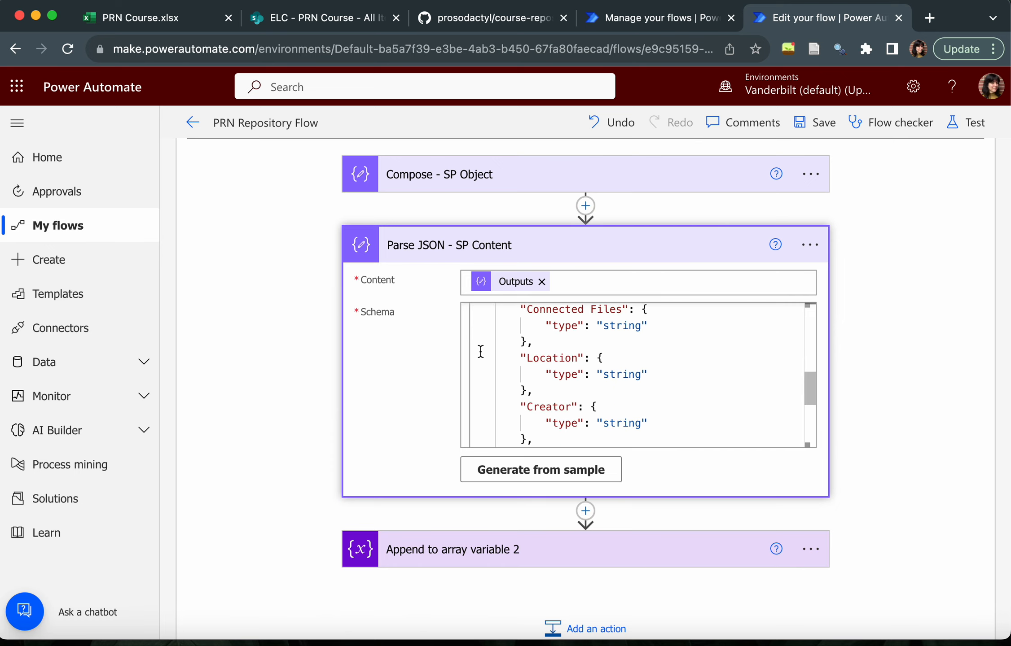
pyautogui.scroll(-2, 480, 352)
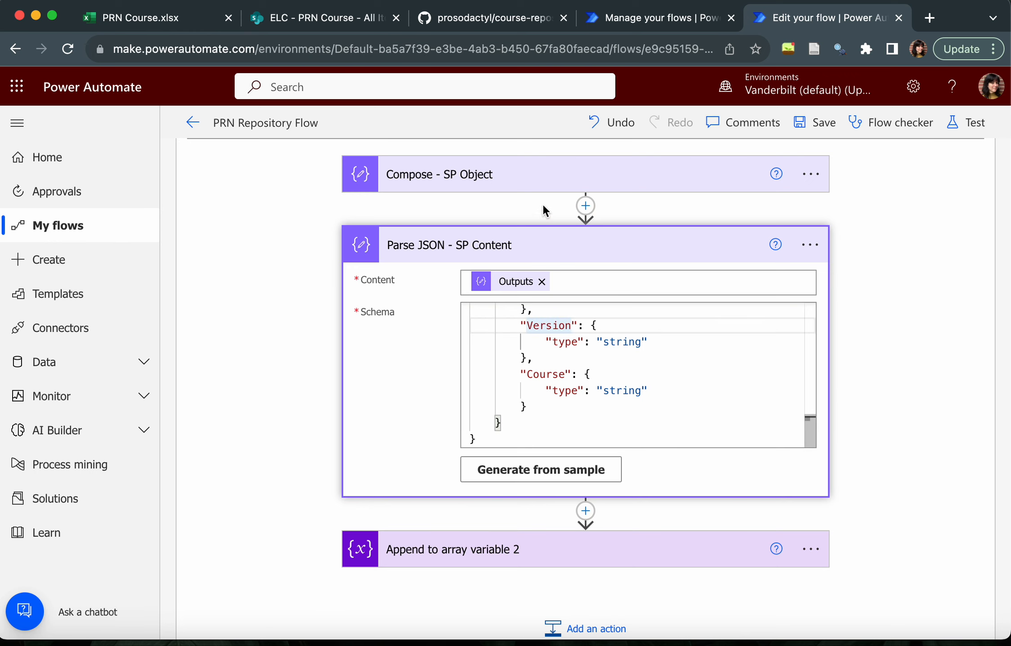
pyautogui.click(534, 182)
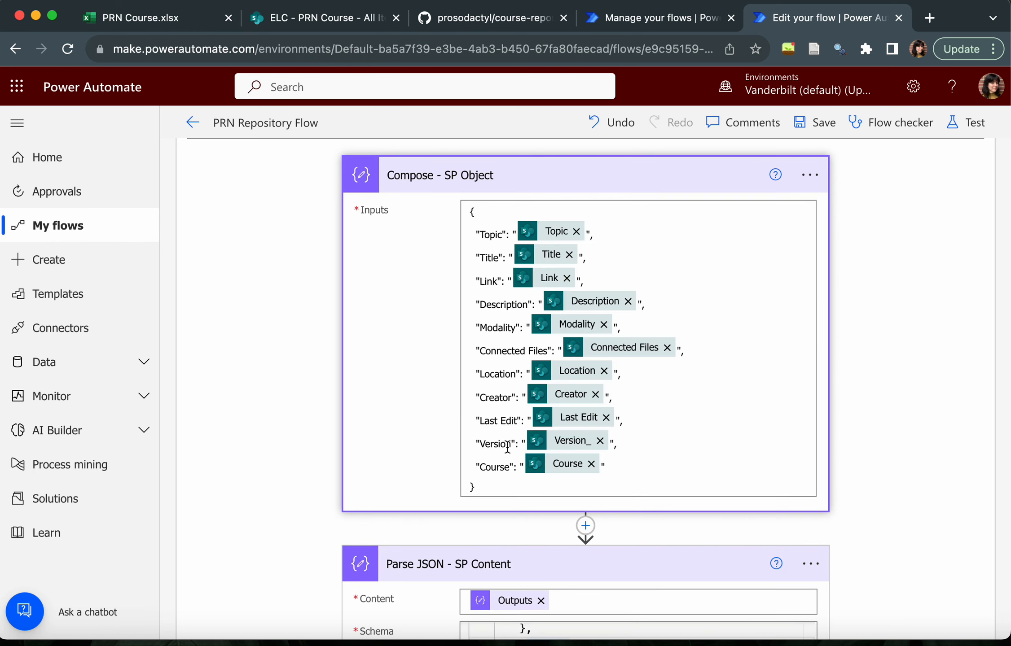
pyautogui.moveTo(478, 444); pyautogui.dragTo(510, 447)
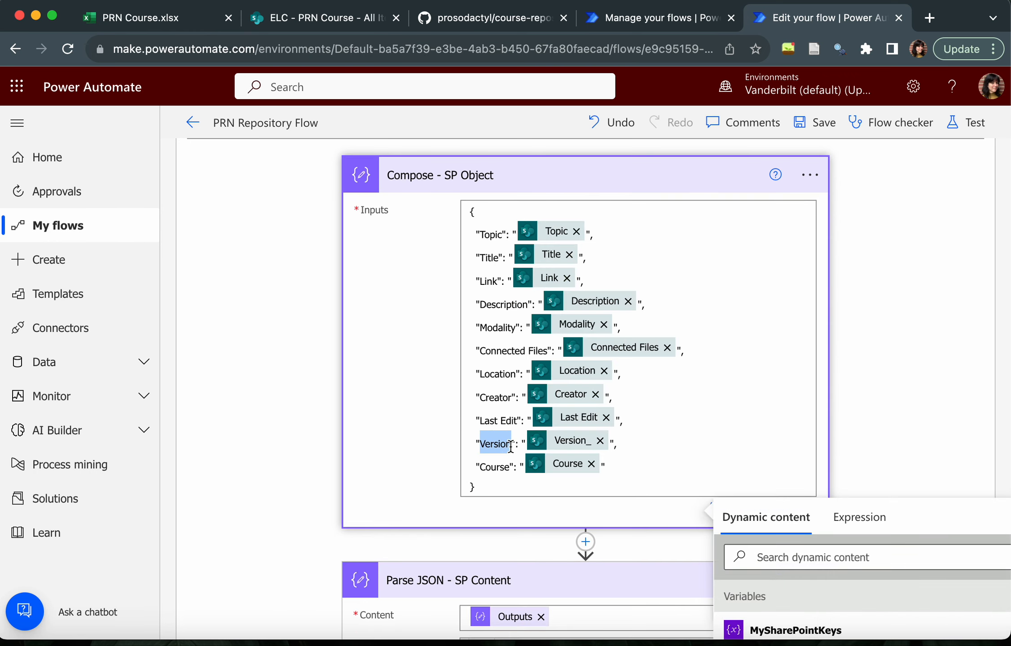
pyautogui.click(484, 176)
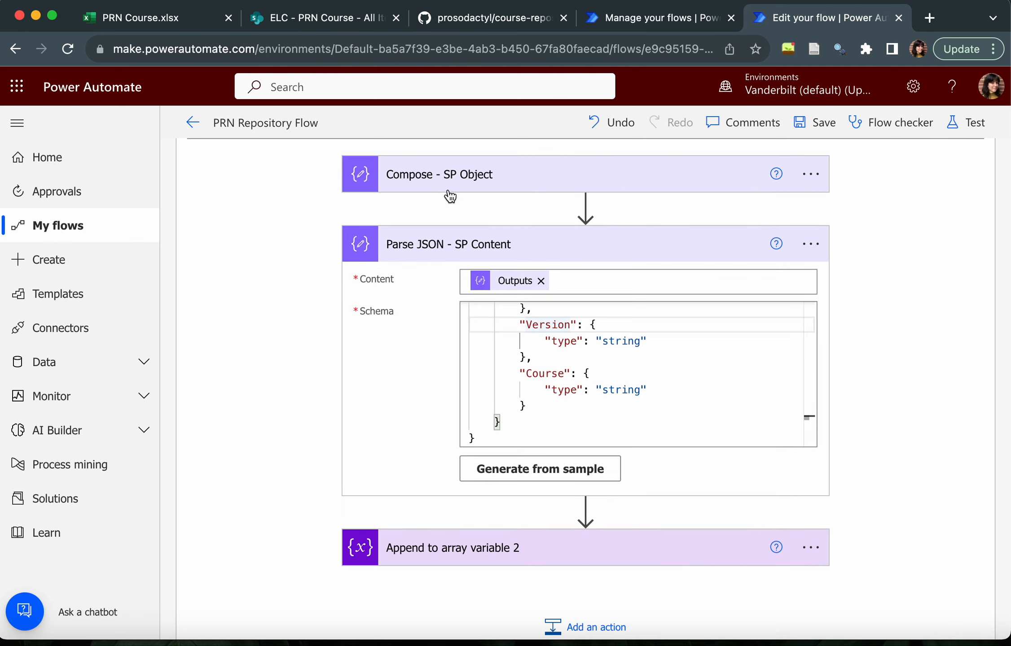
pyautogui.click(411, 254)
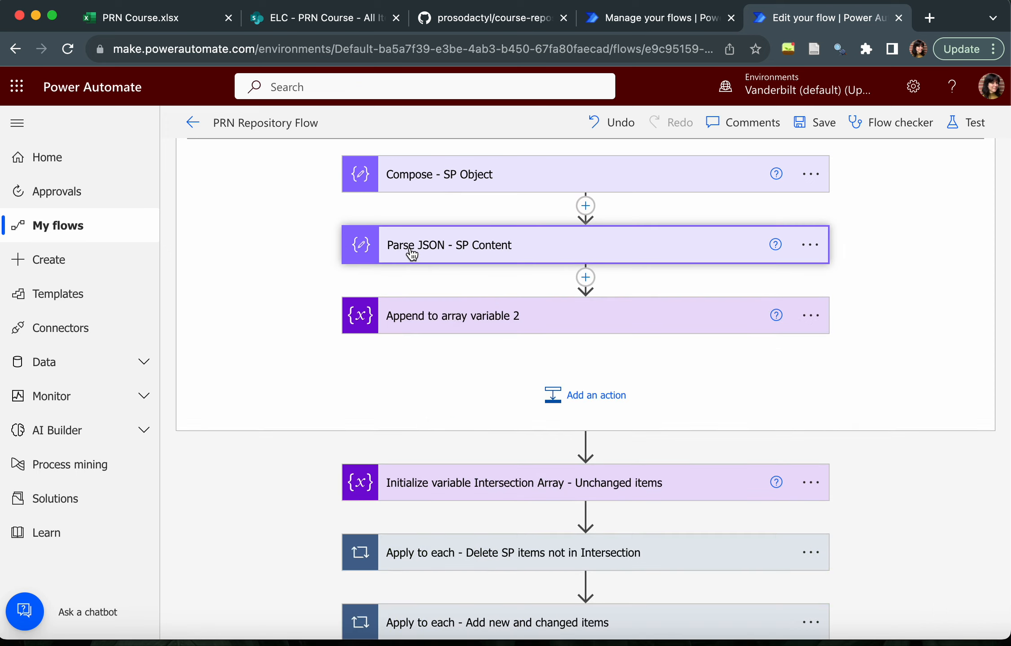
# Examine the name and value of Append to array variable 2 and collapse the Apply to each - Populate SP Keys Array loop
pyautogui.click(438, 328)
pyautogui.scroll(-3, 438, 323)
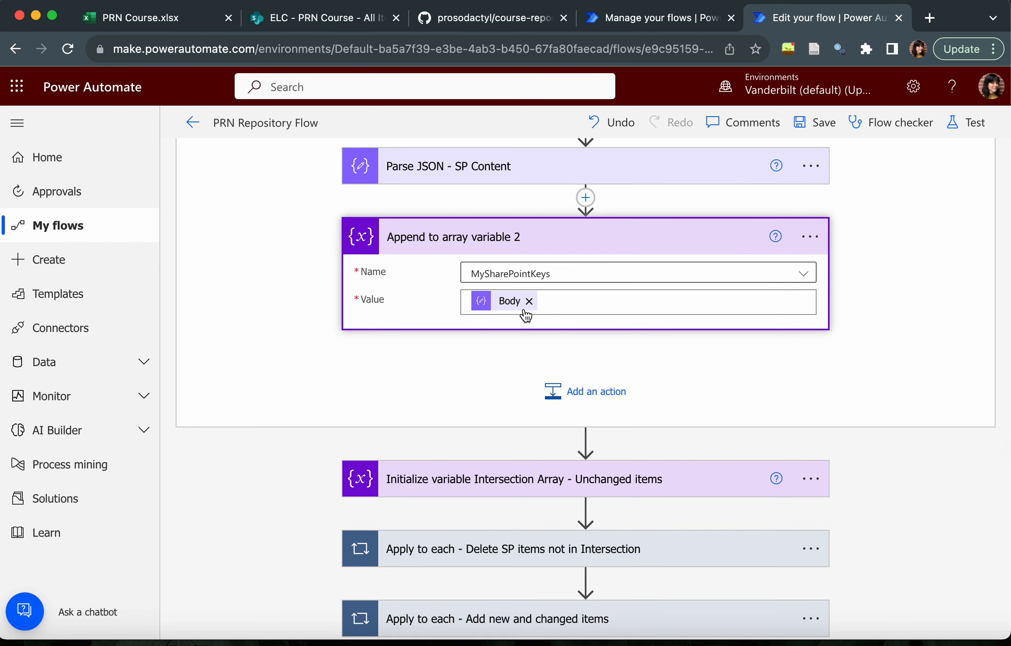
pyautogui.click(509, 249)
pyautogui.scroll(6, 509, 249)
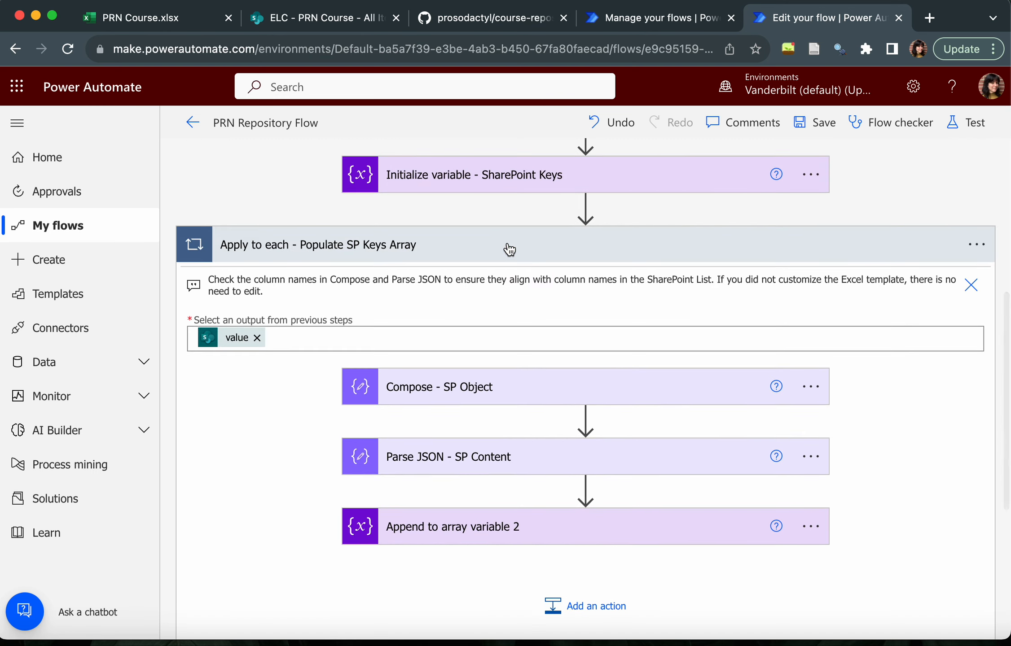
pyautogui.click(509, 249)
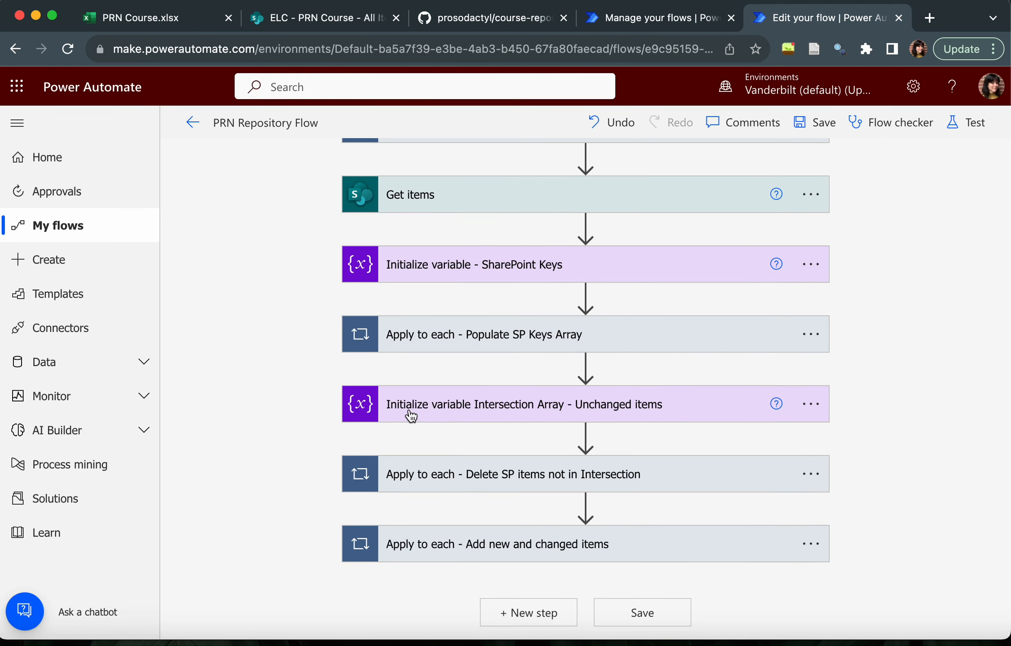
# Examine the fields and the intersection expression of Initialize variable Intersection Array - Unchanged items, and collapse the action
pyautogui.click(482, 419)
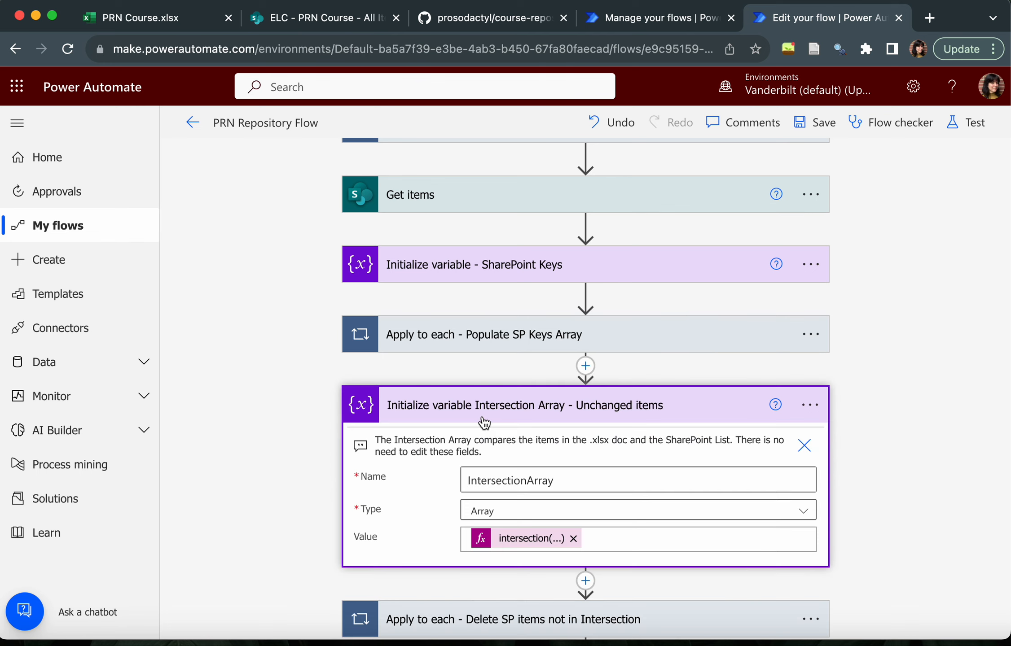
pyautogui.scroll(-3, 484, 422)
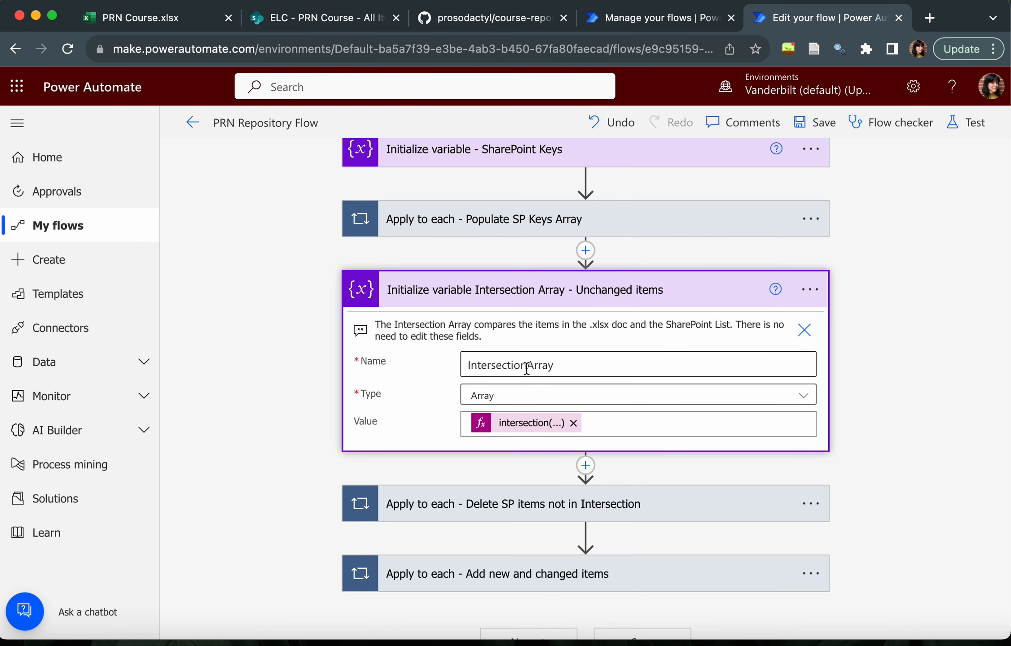
pyautogui.click(524, 427)
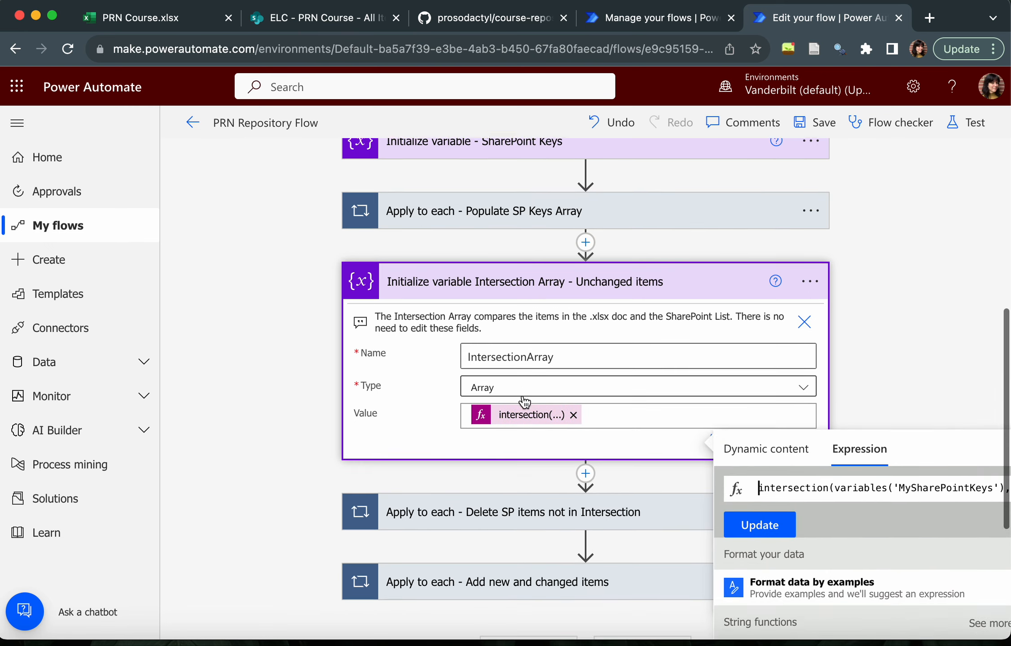
pyautogui.scroll(-1, 525, 401)
pyautogui.hscroll(1, 877, 433)
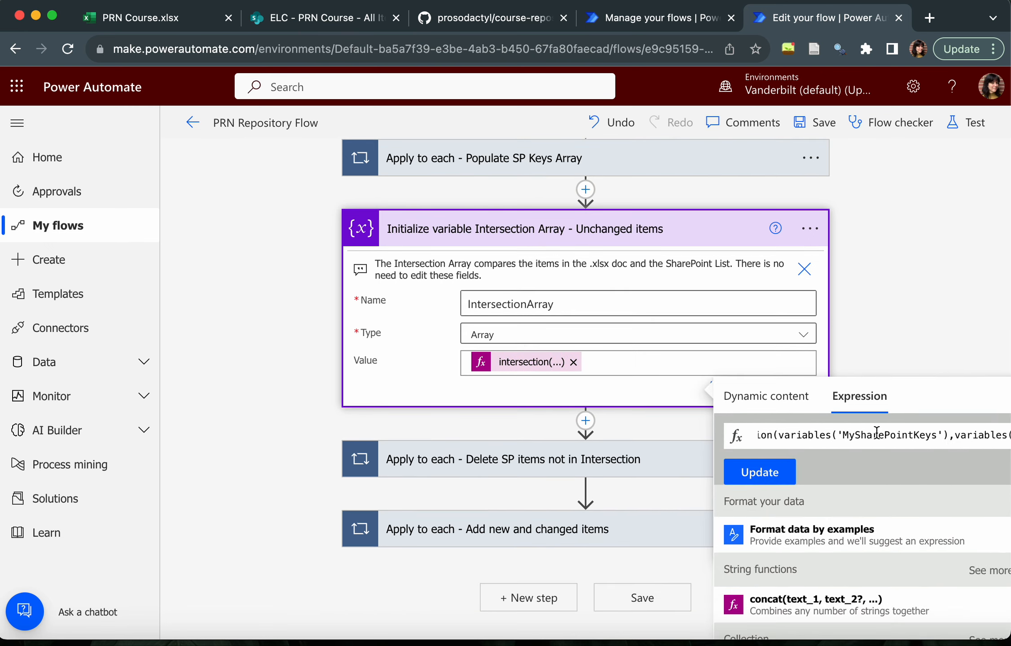
pyautogui.hscroll(3, 876, 433)
pyautogui.hscroll(-5, 877, 434)
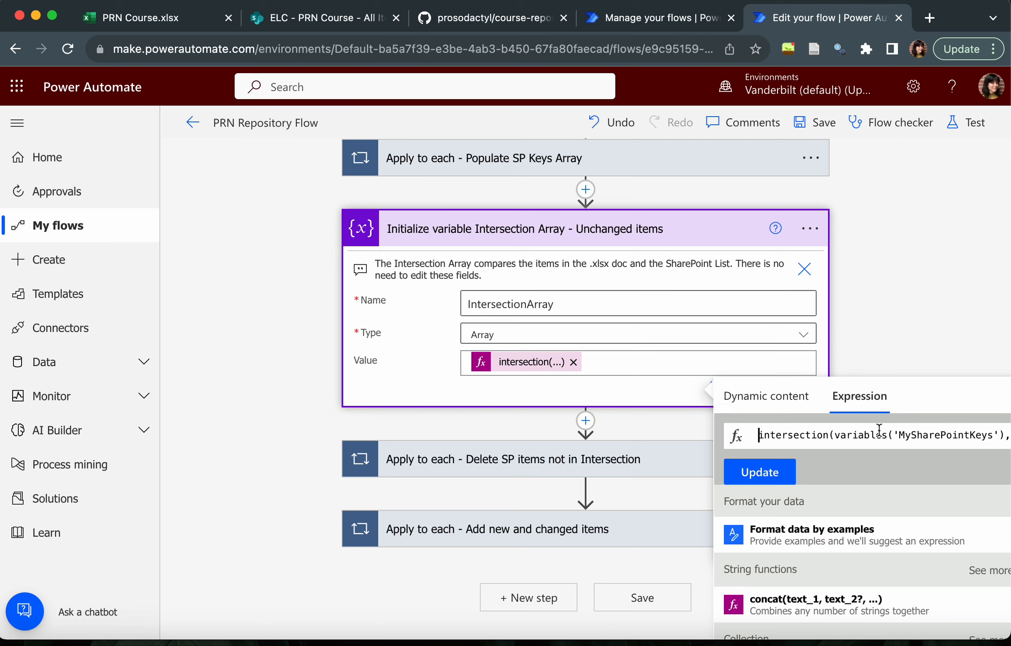
pyautogui.hscroll(2, 878, 431)
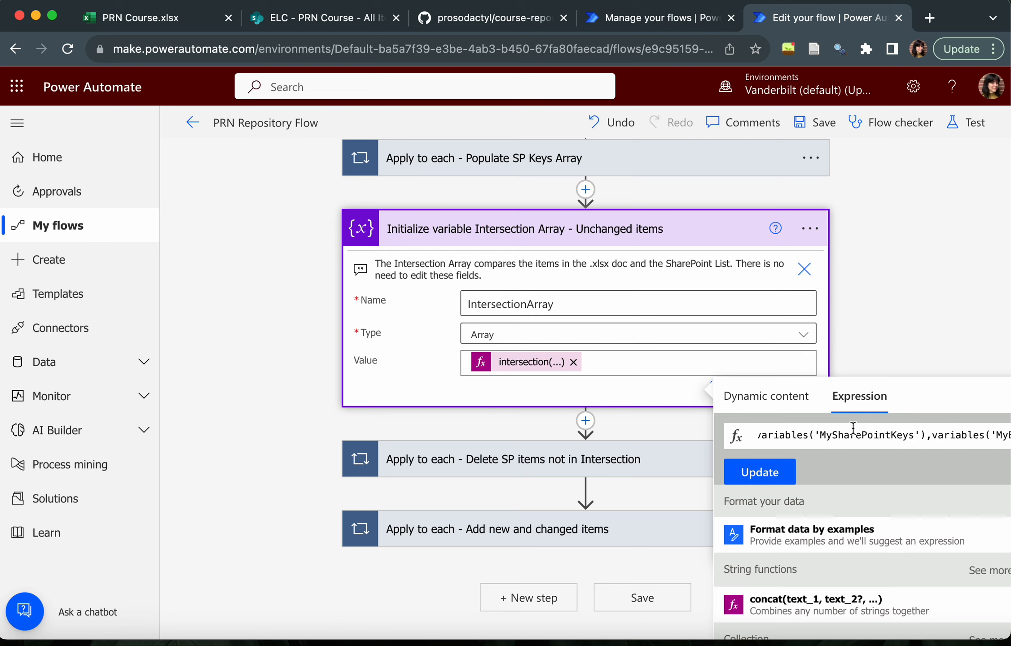
pyautogui.moveTo(819, 435); pyautogui.dragTo(967, 435)
pyautogui.hscroll(2, 909, 434)
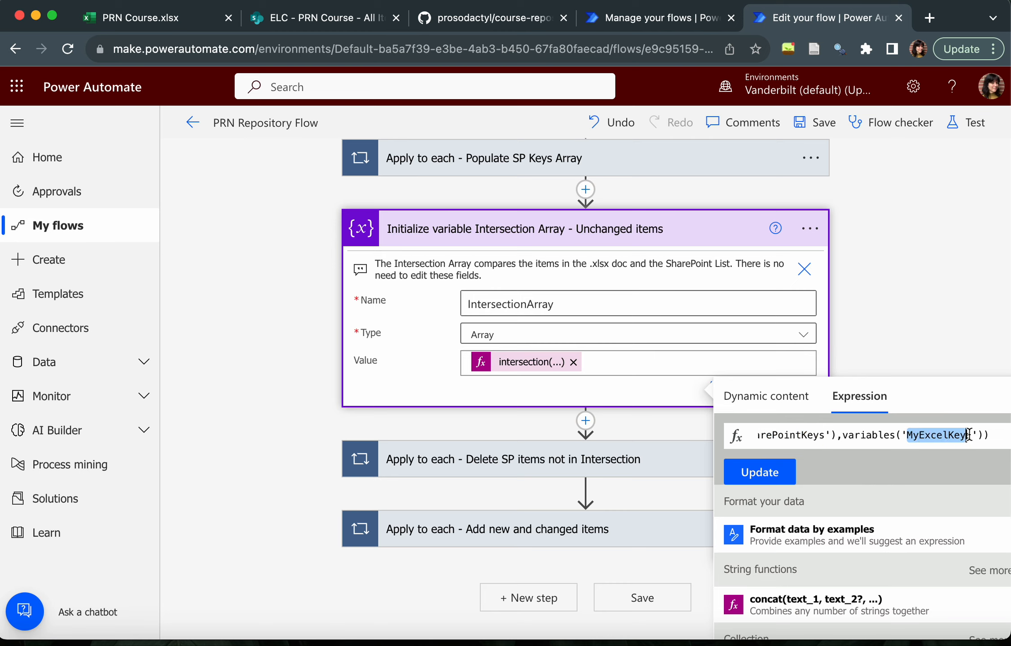
pyautogui.hscroll(-3, 885, 431)
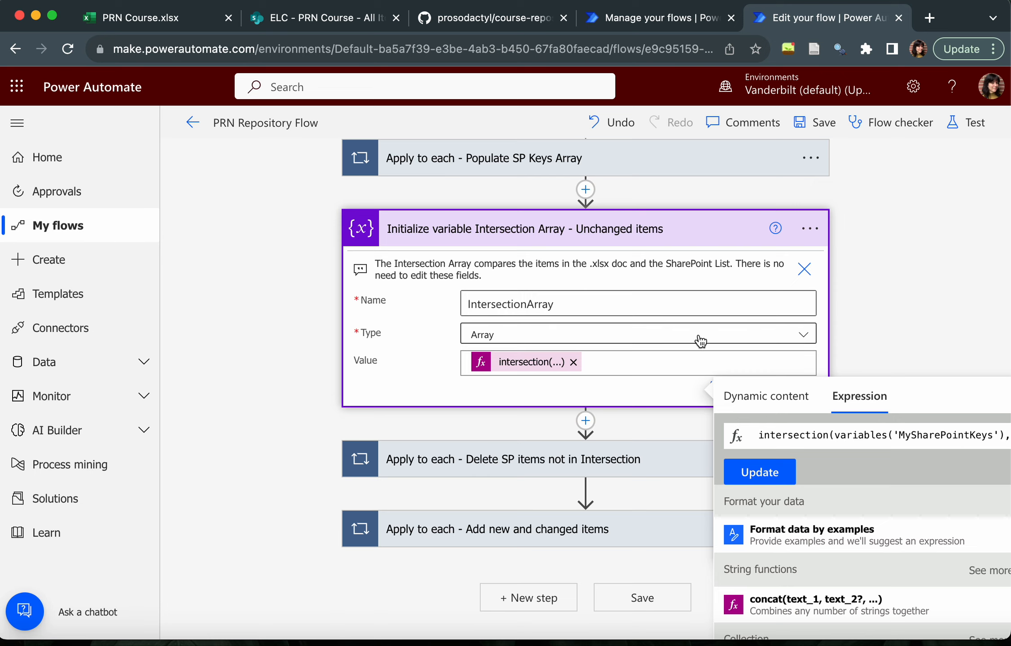
pyautogui.click(668, 394)
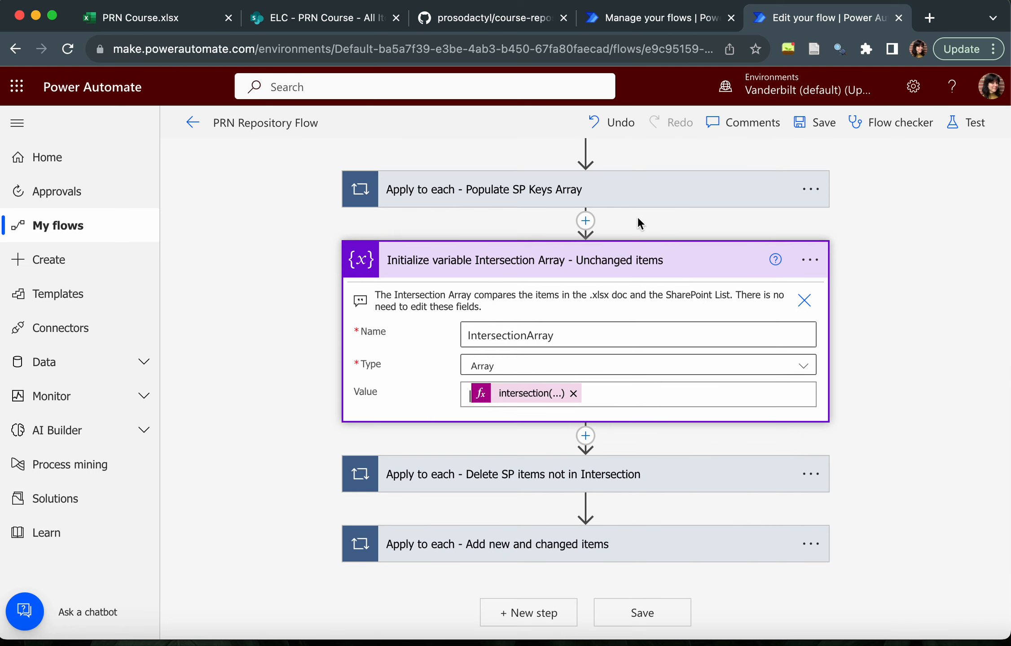
pyautogui.click(648, 268)
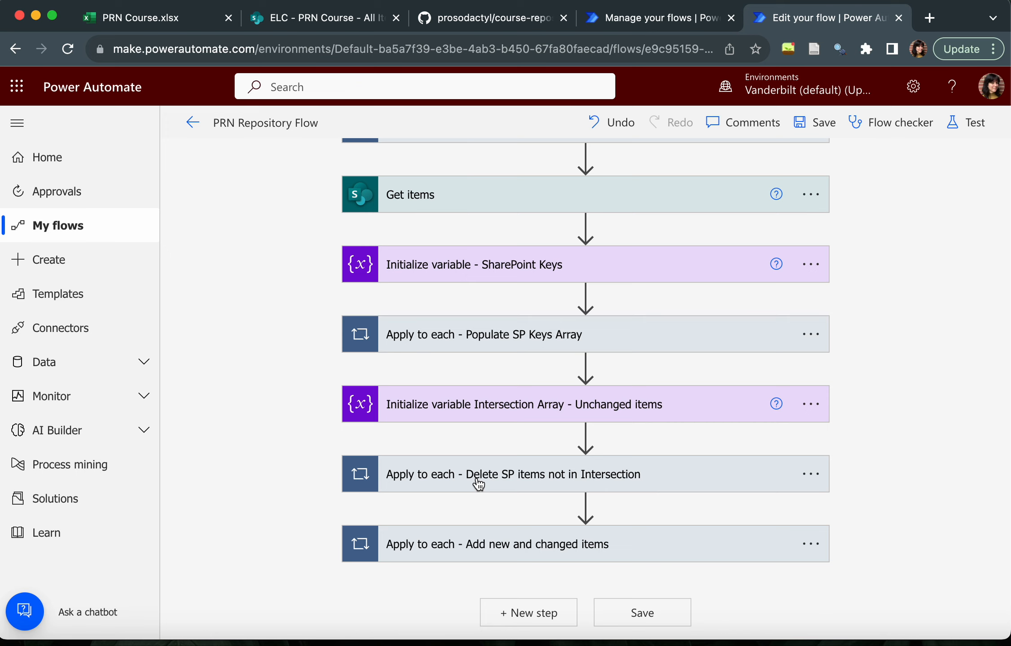
# In the Delete SP items not in Intersection loop, replace the Version dynamic value in Compose - SP Object to Compare with Version_ from Get items
pyautogui.click(479, 483)
pyautogui.scroll(-5, 478, 483)
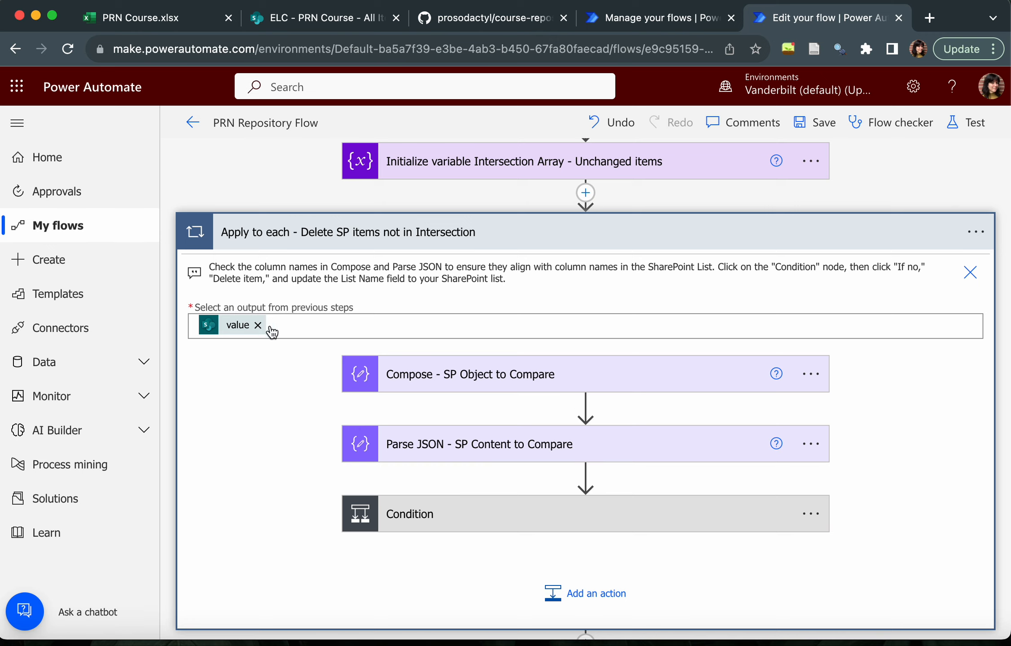
pyautogui.click(454, 382)
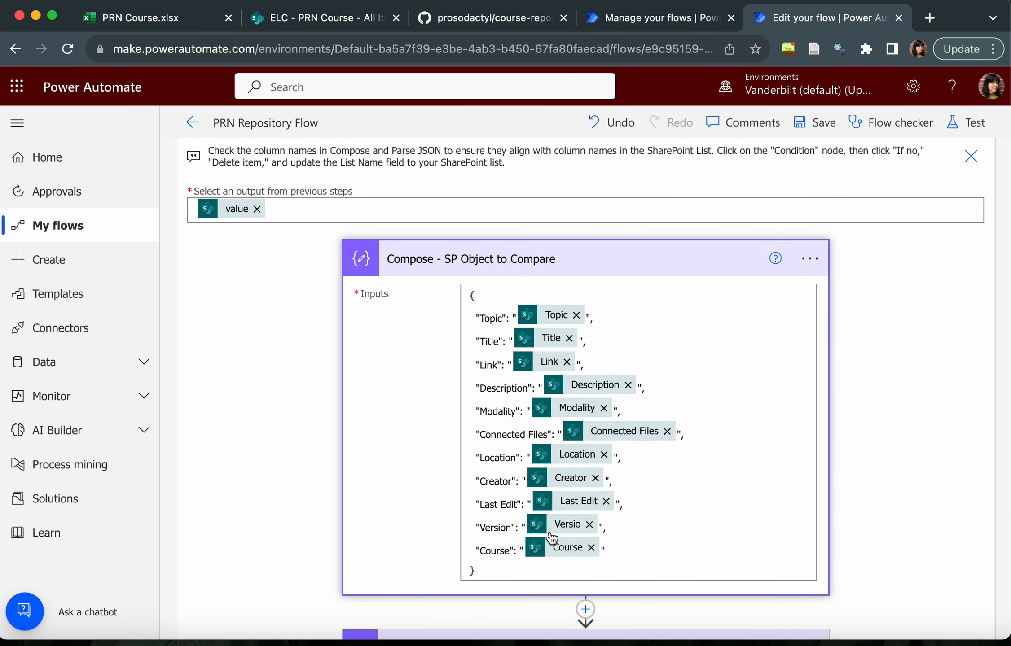
pyautogui.scroll(-2, 571, 532)
pyautogui.click(589, 469)
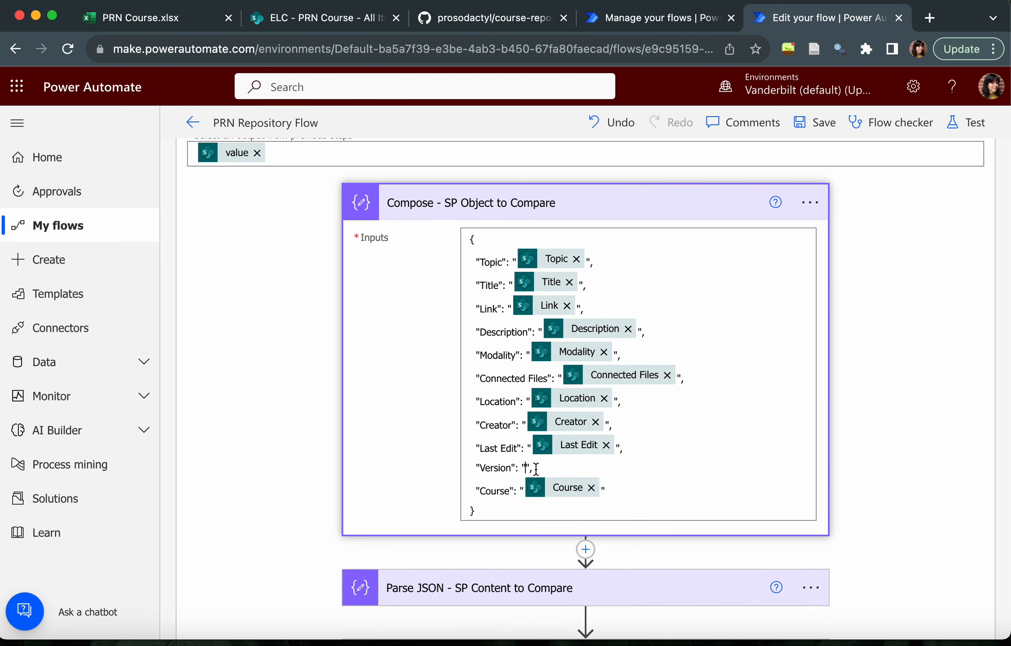
pyautogui.click(817, 570)
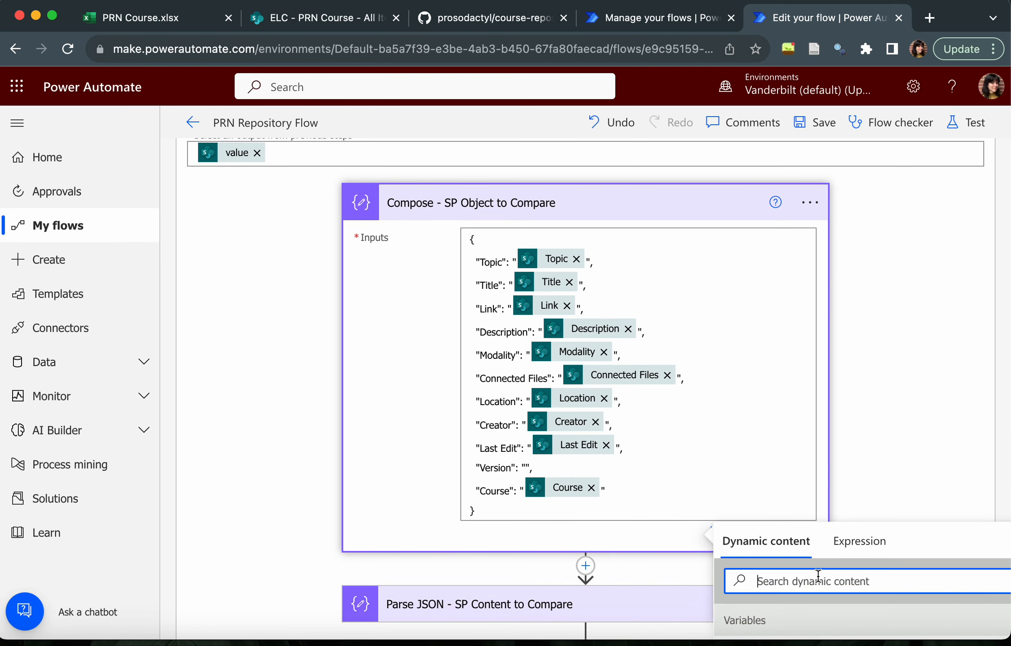
pyautogui.write('version')
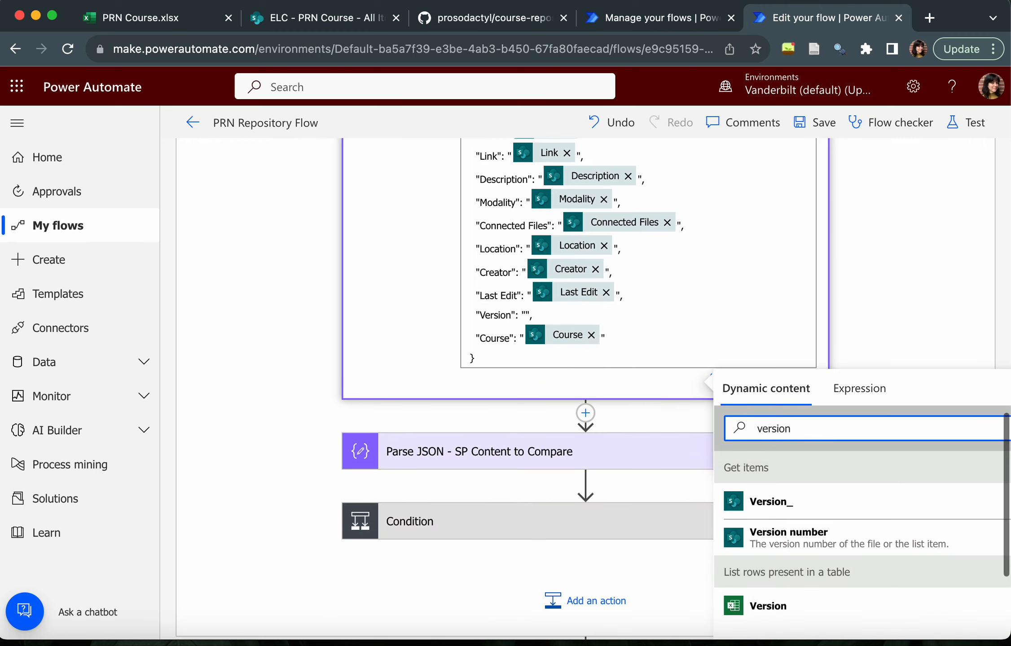
pyautogui.click(776, 502)
pyautogui.click(711, 387)
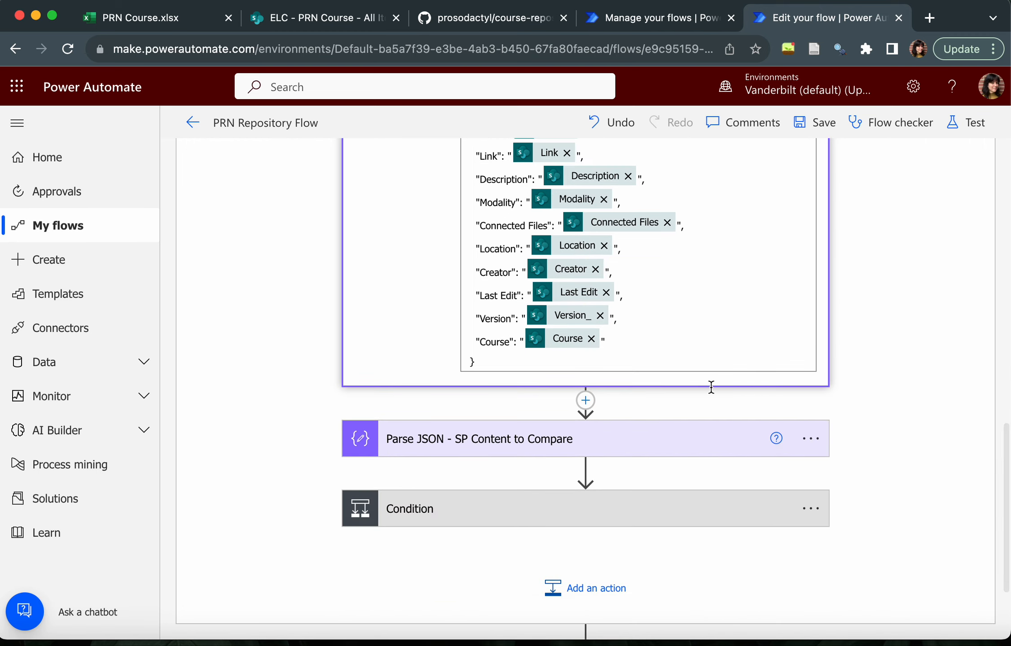
# Expand Parse JSON - SP Content to Compare and check the key names in its schema through Version and Course
pyautogui.click(654, 433)
pyautogui.scroll(-5, 654, 434)
pyautogui.scroll(-5, 654, 429)
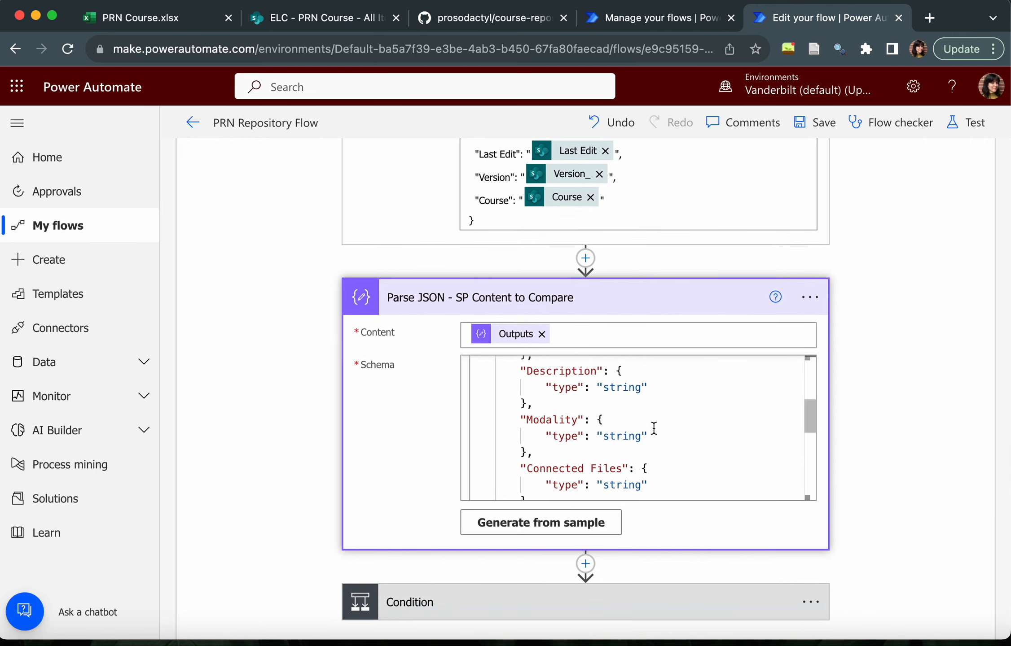
pyautogui.scroll(-3, 690, 548)
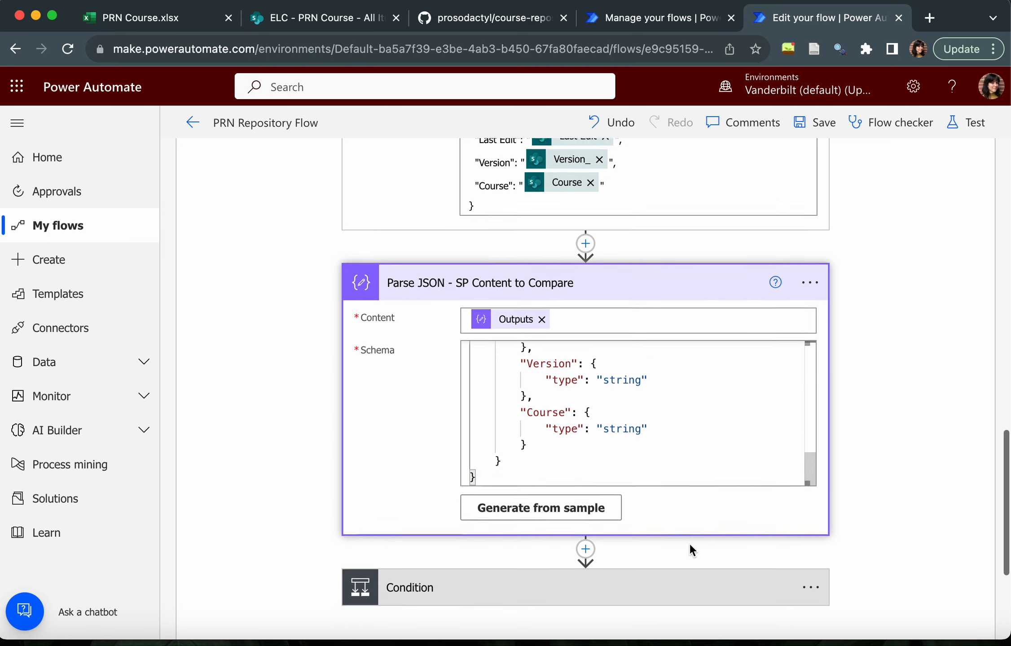
# Examine the Condition comparing the intersection array with the Parse JSON body, its two branches, and the Compose and Parse JSON actions feeding it
pyautogui.click(661, 519)
pyautogui.scroll(-5, 716, 474)
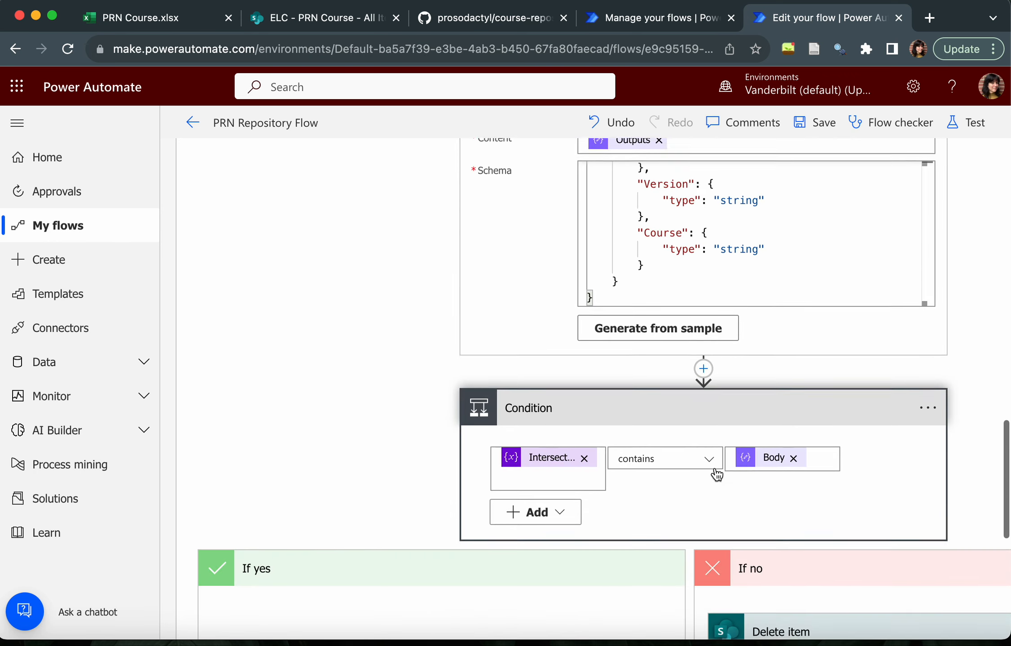
pyautogui.hscroll(2, 713, 472)
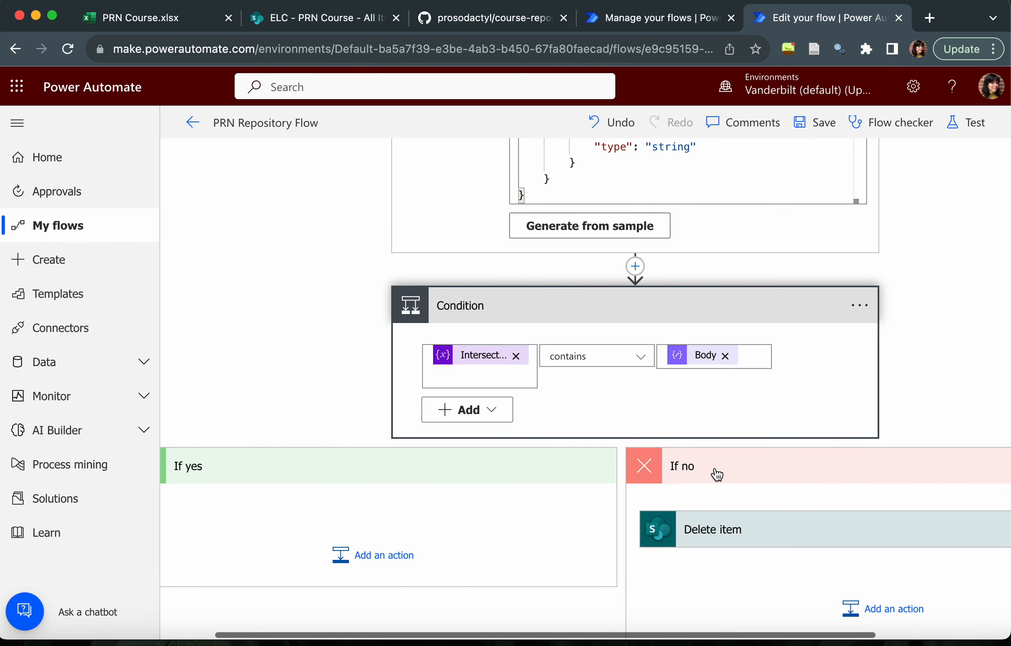
pyautogui.click(491, 362)
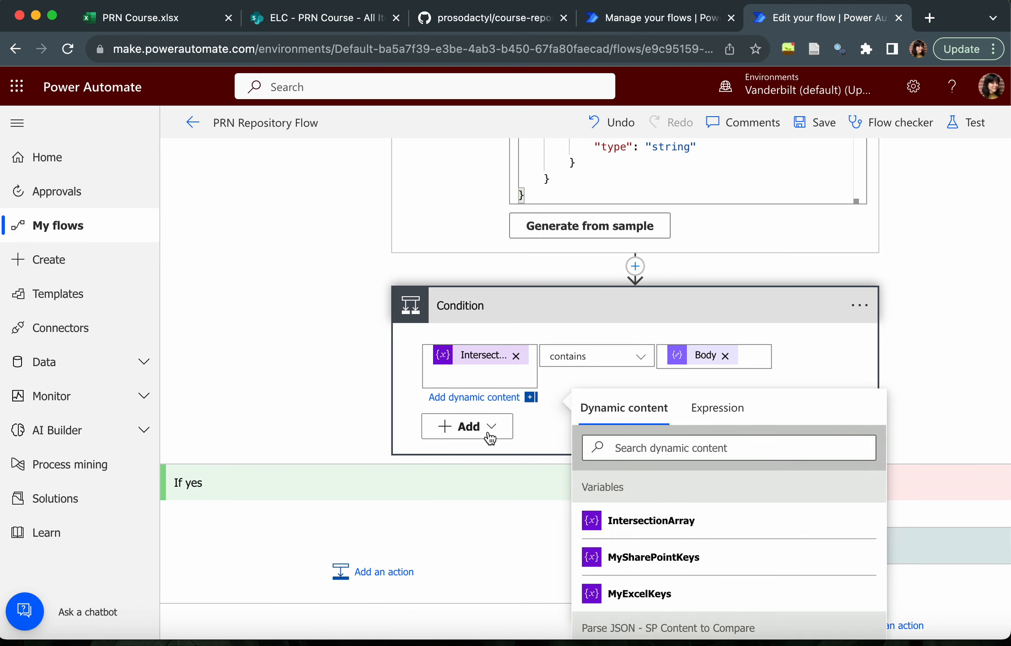
pyautogui.scroll(-1, 489, 435)
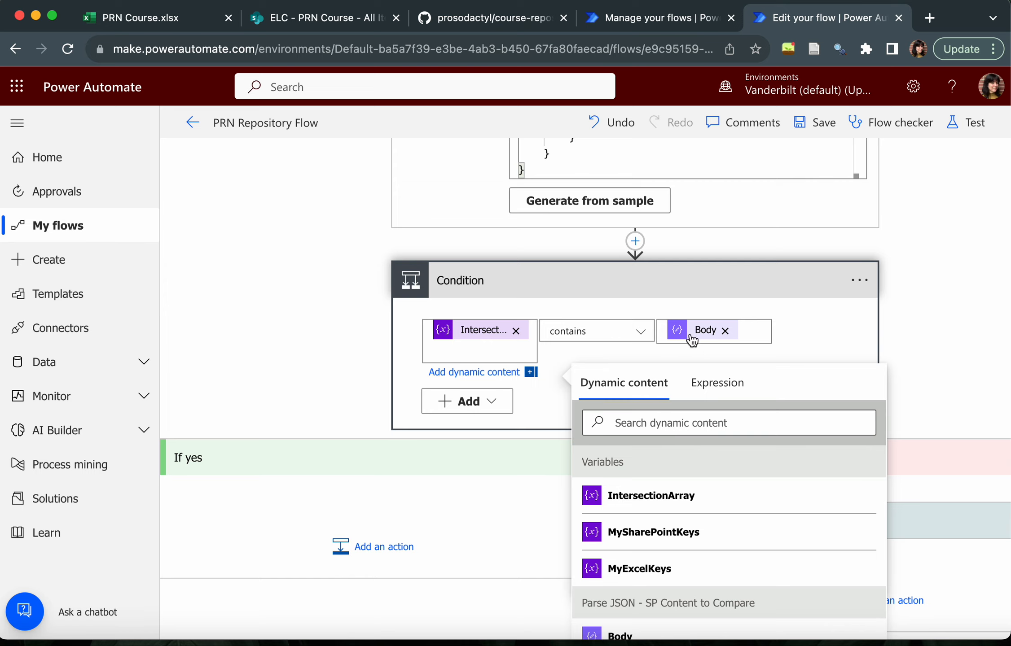
pyautogui.click(904, 324)
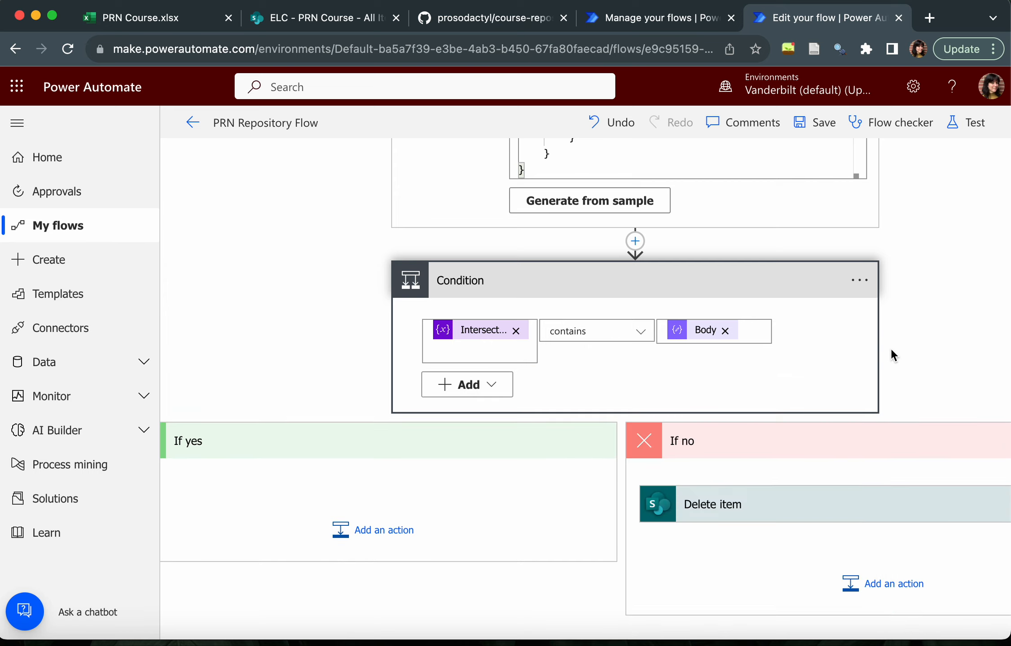
pyautogui.scroll(-3, 891, 355)
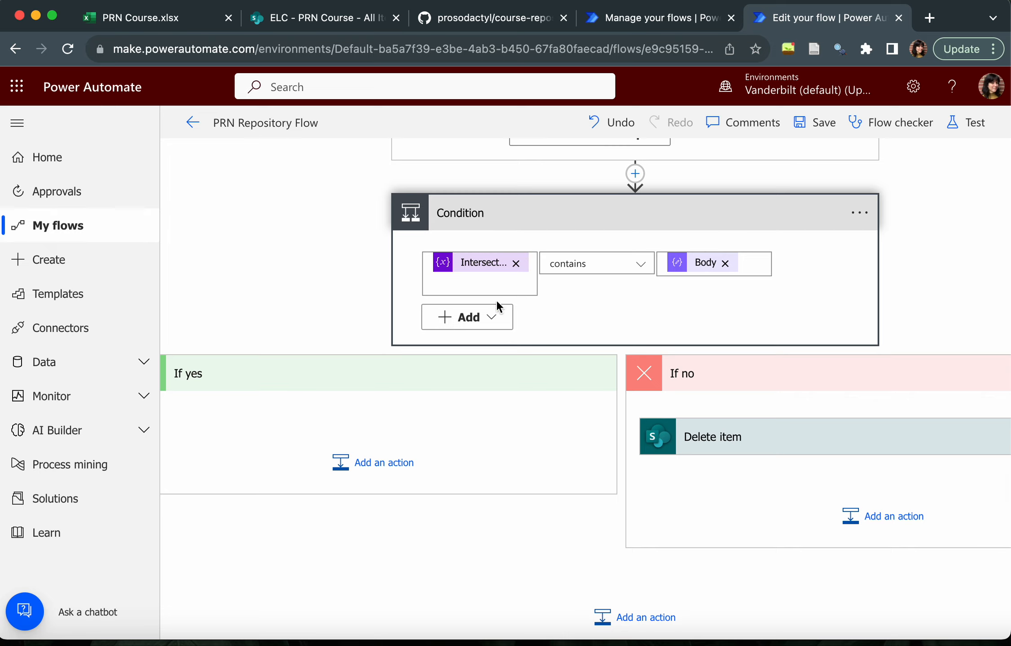
pyautogui.scroll(5, 496, 300)
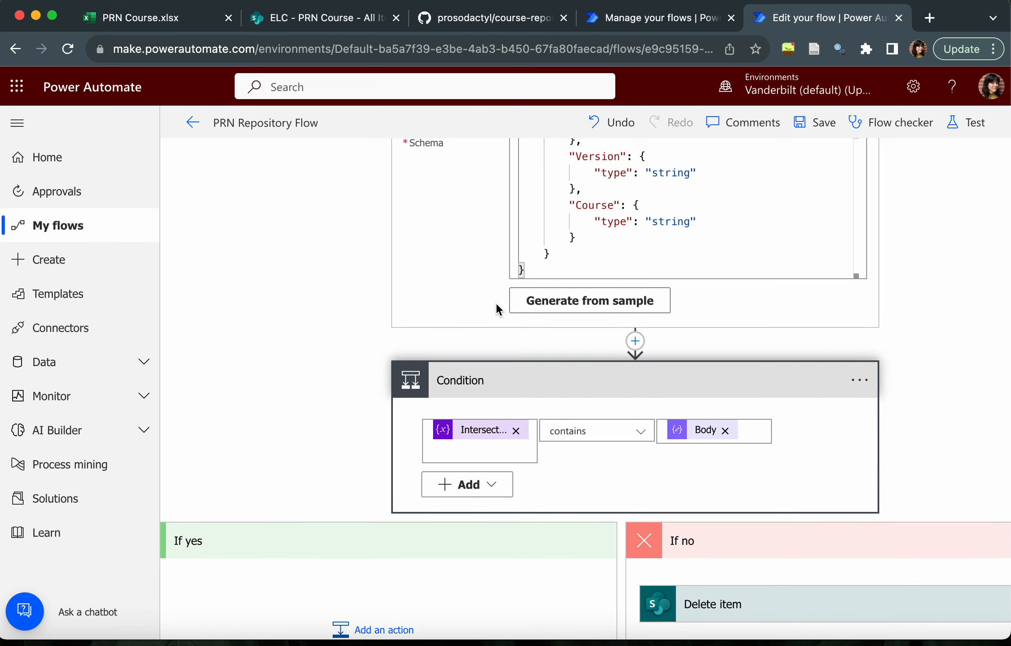
pyautogui.scroll(-2, 495, 303)
pyautogui.scroll(10, 495, 302)
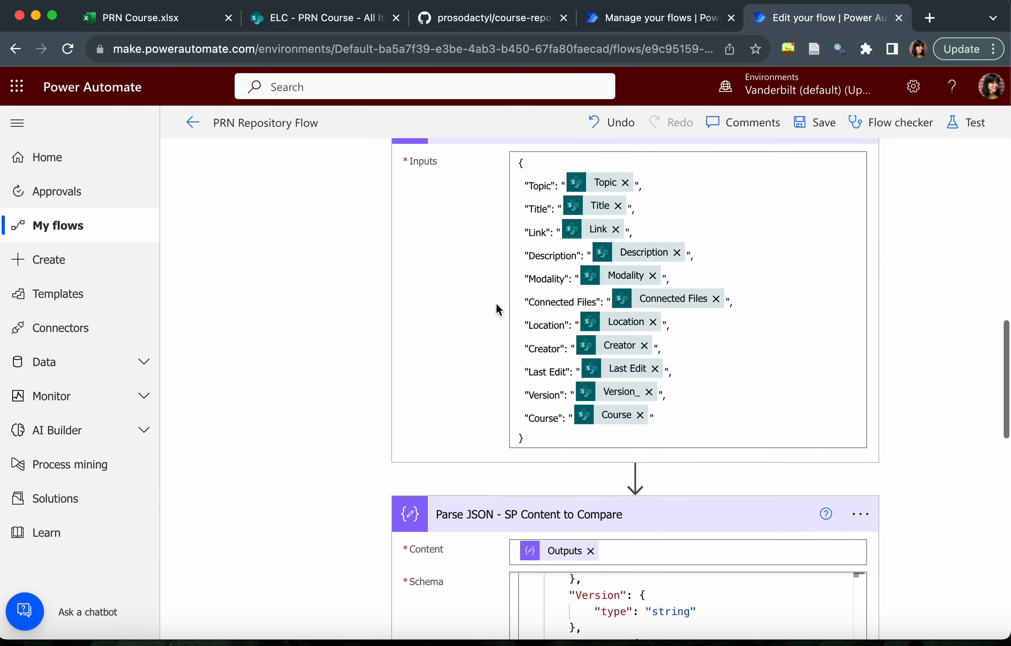
pyautogui.scroll(5, 496, 306)
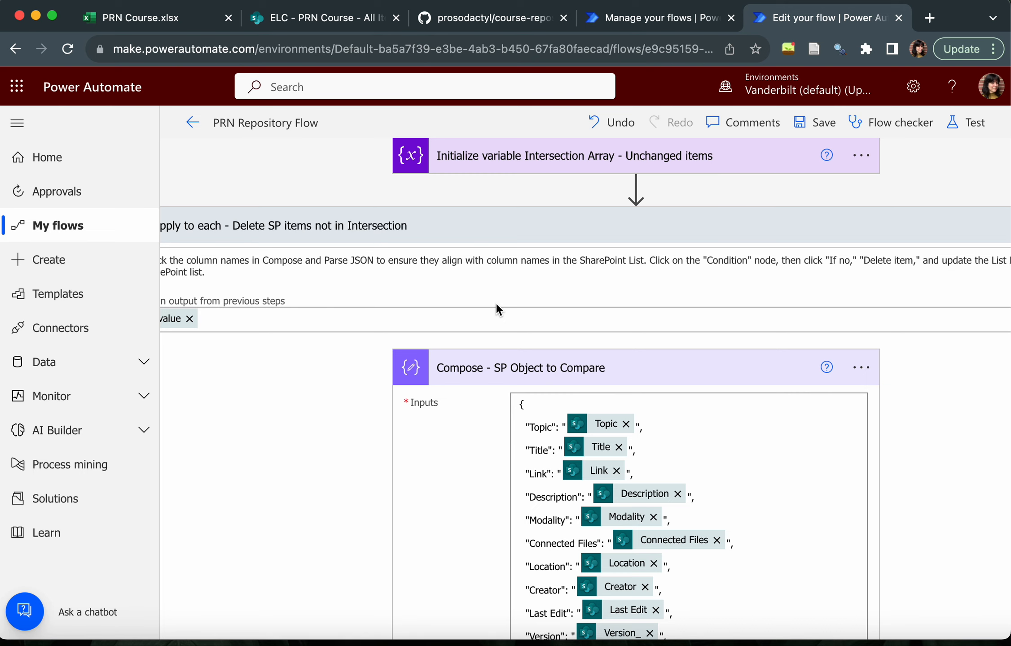
pyautogui.scroll(-18, 495, 303)
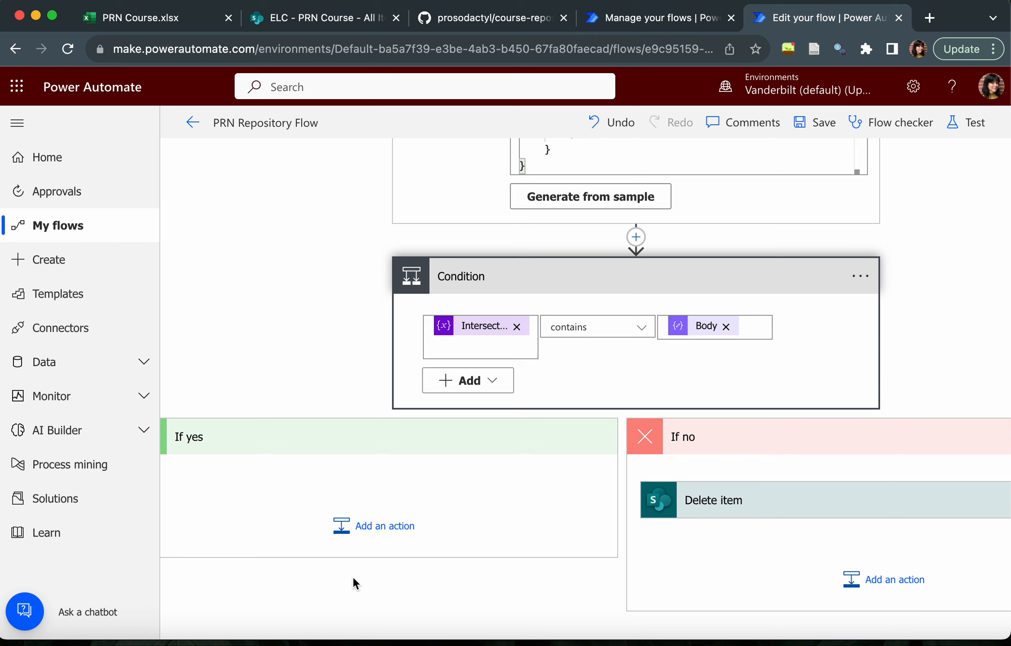
# Set the List Name of Delete item in the Condition's If no branch to PRN Course, and collapse the loop's actions
pyautogui.hscroll(5, 841, 393)
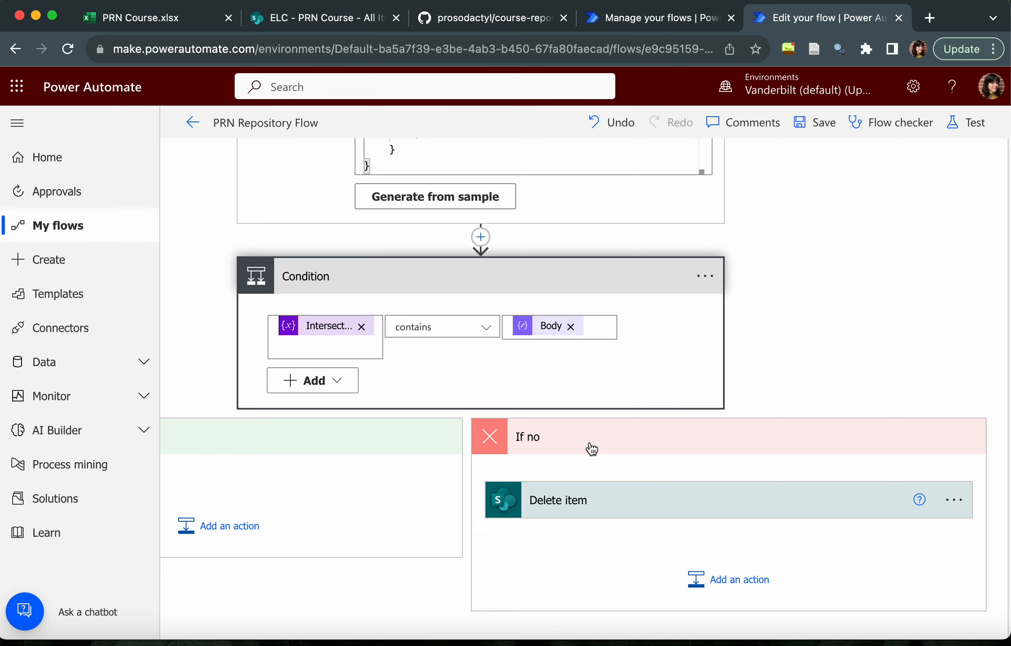
pyautogui.click(626, 508)
pyautogui.scroll(-3, 627, 509)
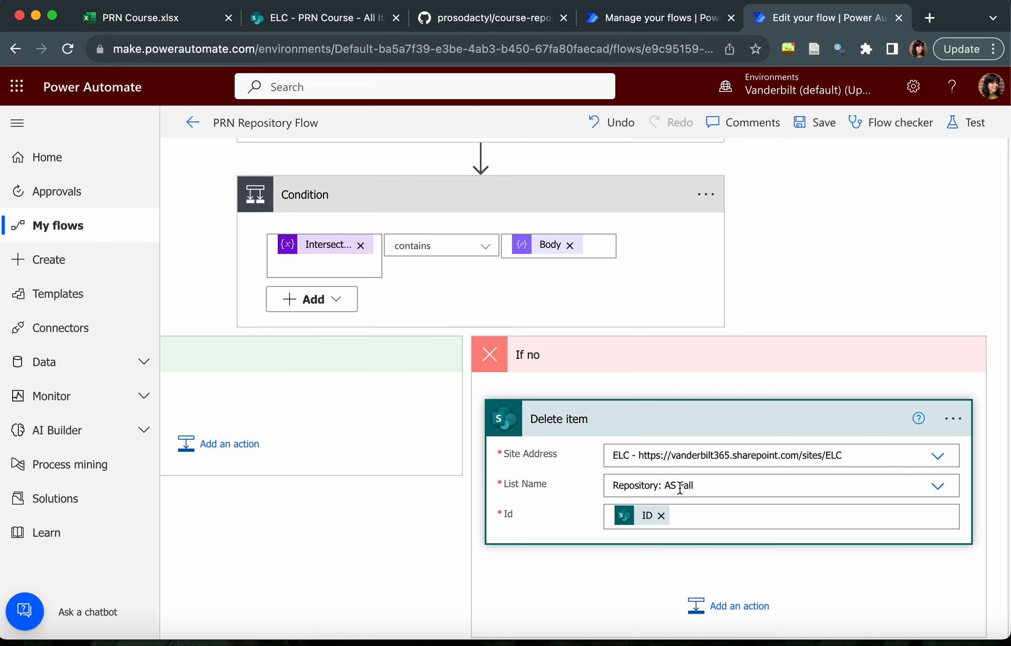
pyautogui.click(948, 490)
pyautogui.click(894, 535)
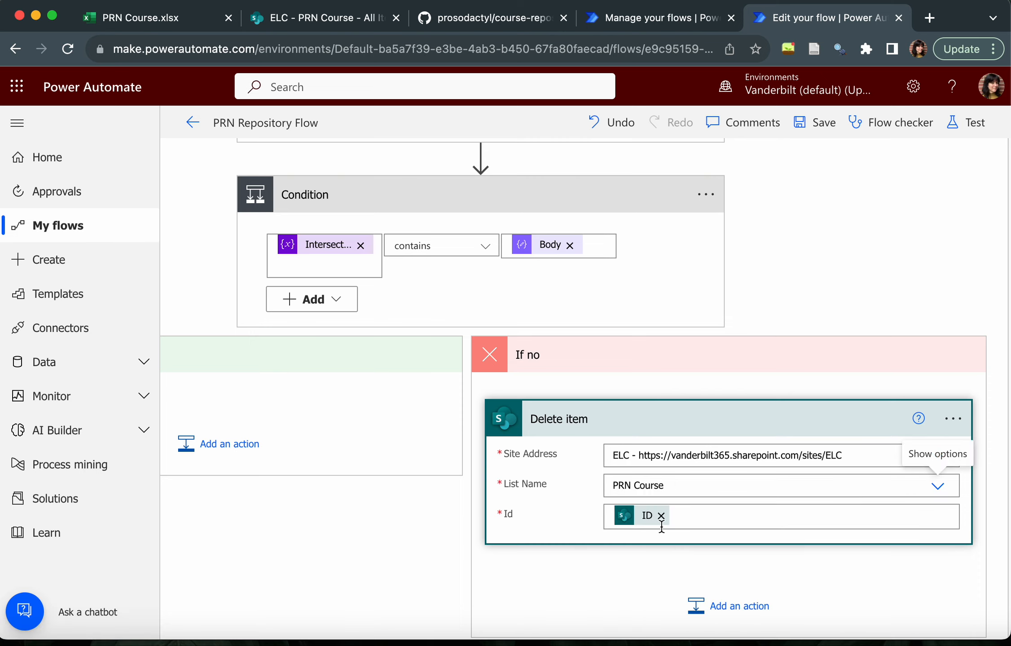
pyautogui.scroll(-4, 683, 533)
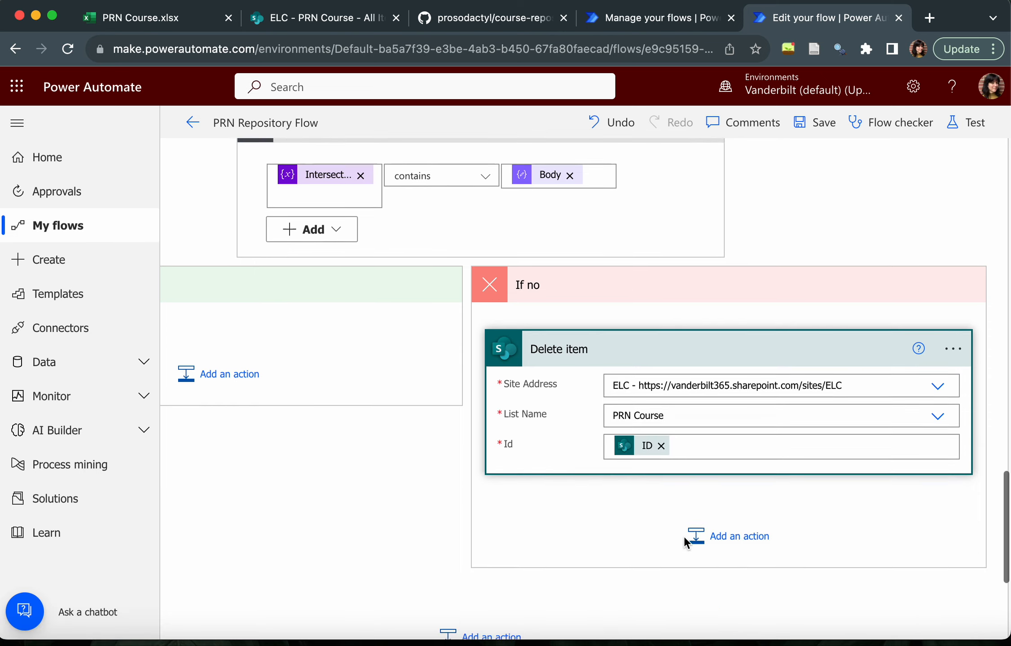
pyautogui.scroll(9, 683, 534)
pyautogui.scroll(10, 683, 535)
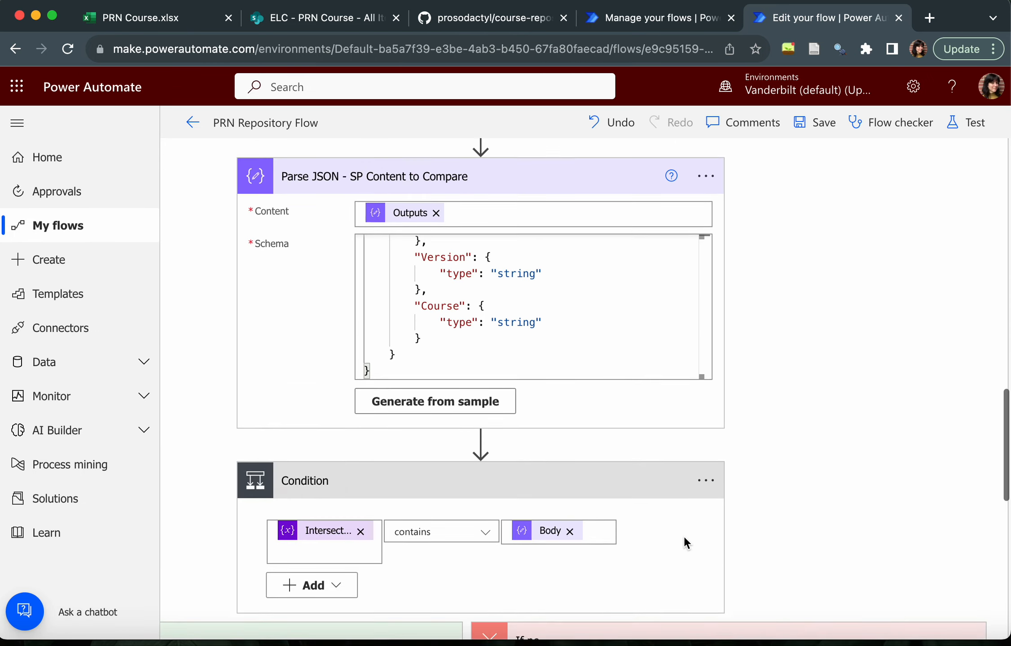
pyautogui.click(542, 182)
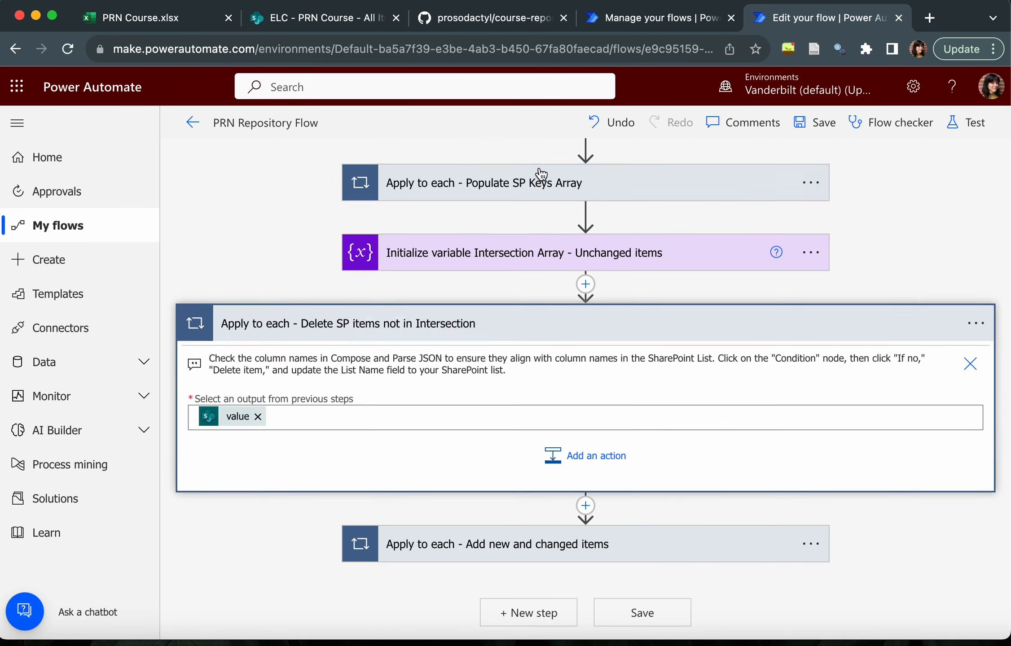
# Expand the Add new and changed items loop and examine its MyExcelKeys input and the comparison and branches of Condition 2
pyautogui.click(512, 556)
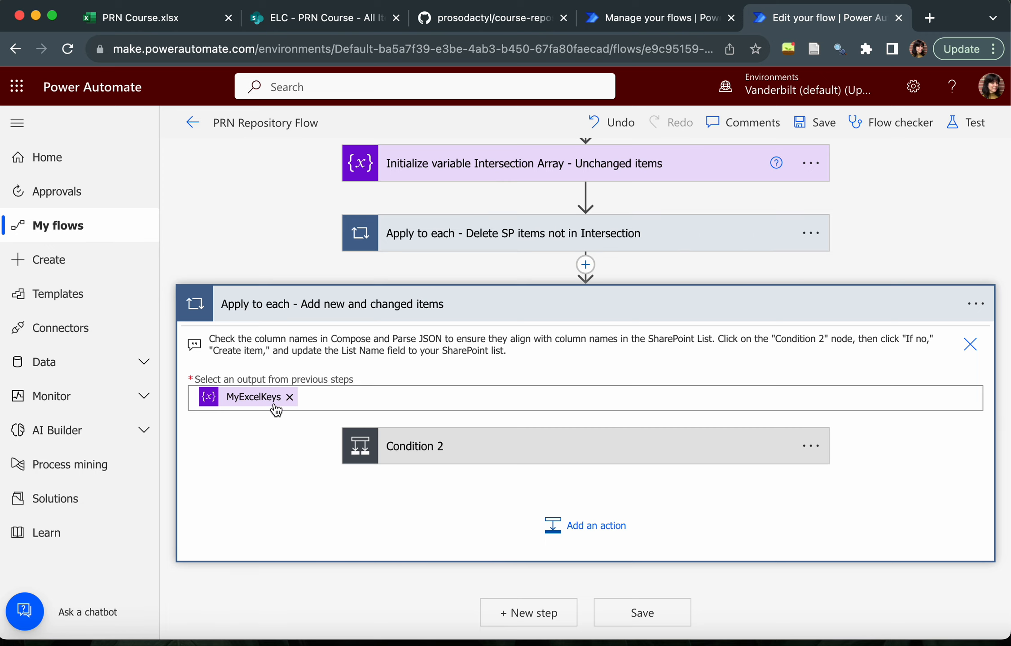
pyautogui.click(423, 450)
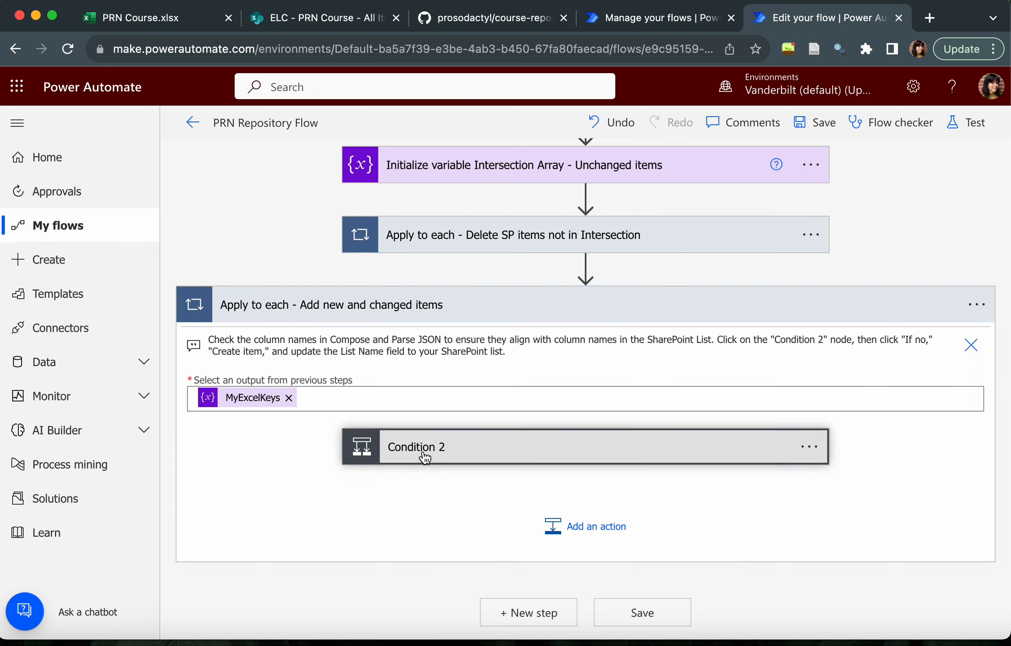
pyautogui.scroll(-3, 422, 450)
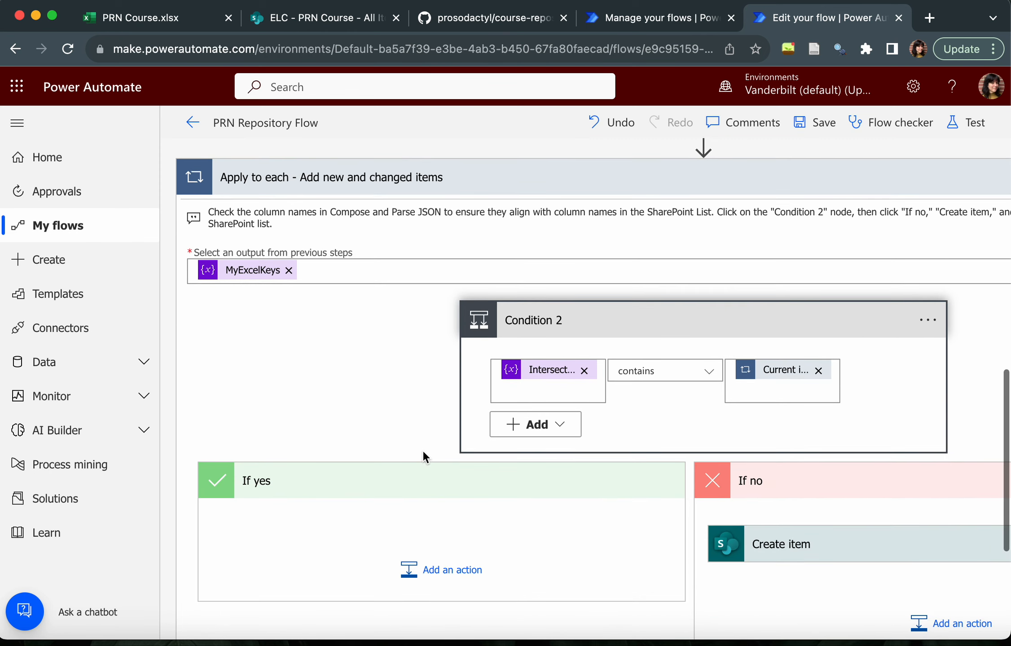
pyautogui.hscroll(2, 422, 450)
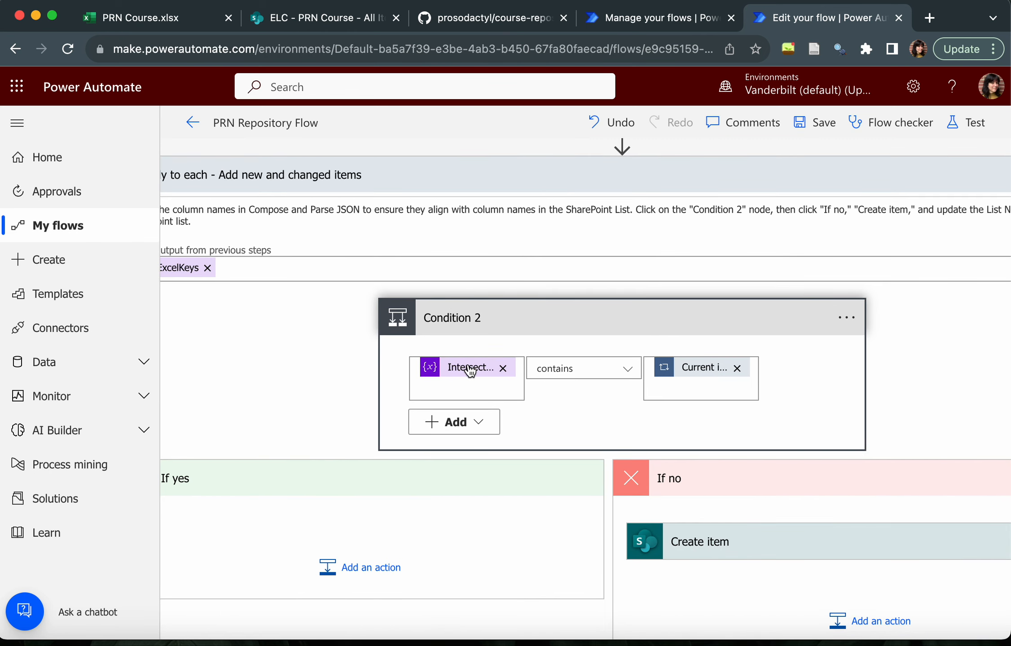
pyautogui.click(700, 373)
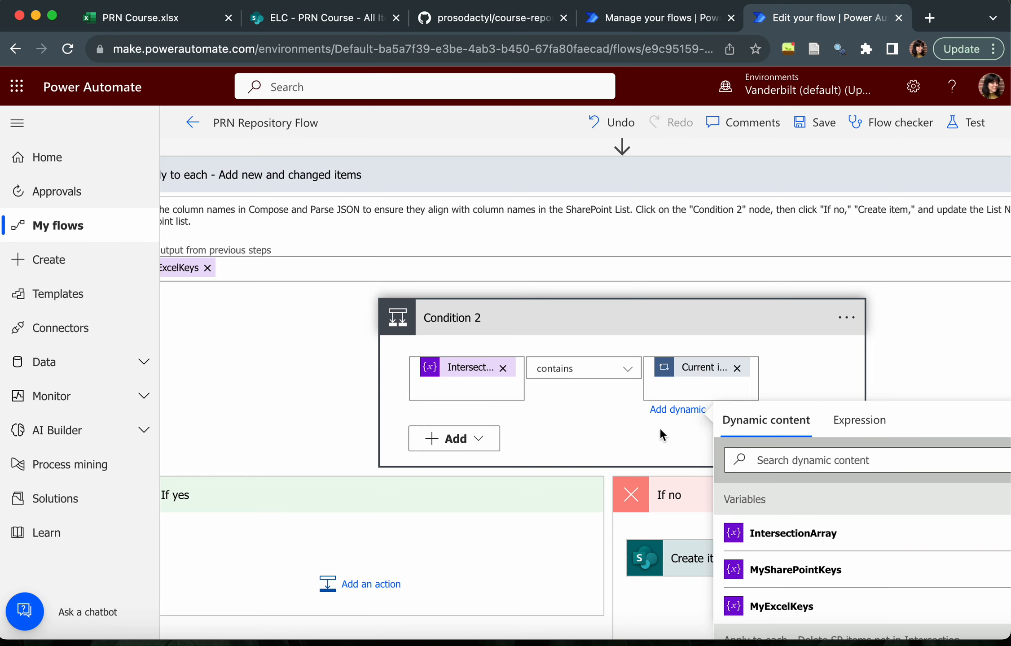
pyautogui.click(659, 443)
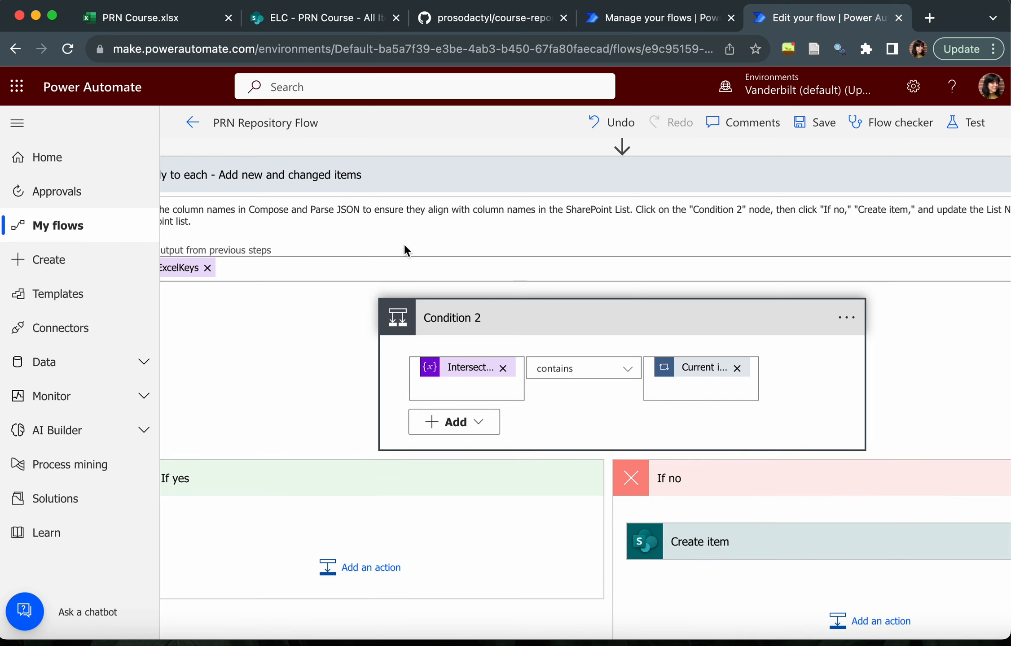
pyautogui.scroll(2, 436, 200)
pyautogui.scroll(-3, 436, 200)
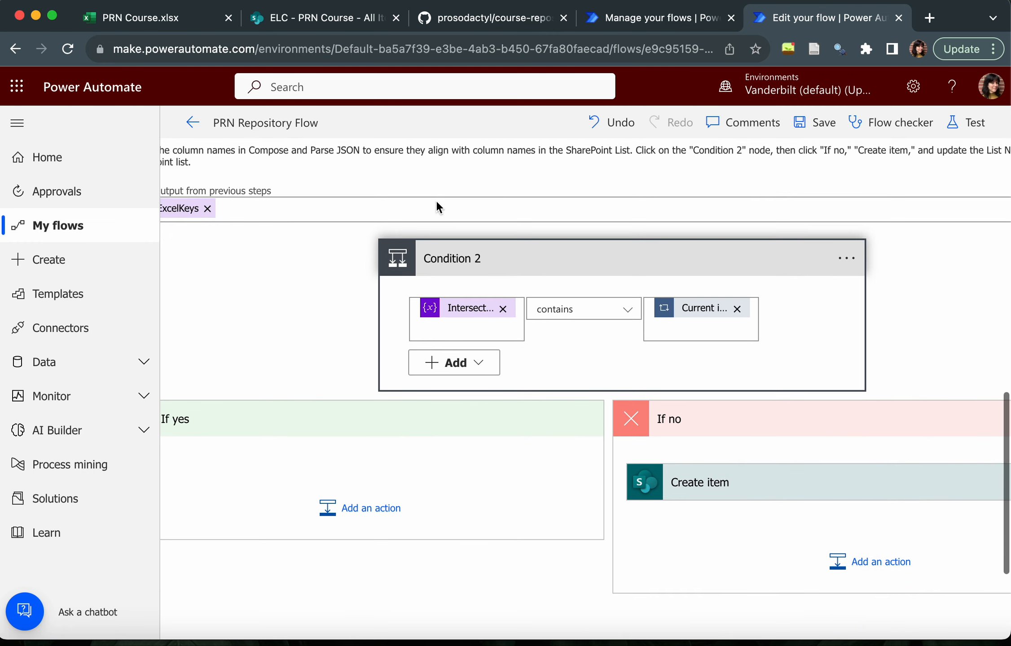
pyautogui.scroll(3, 436, 200)
pyautogui.scroll(-5, 438, 206)
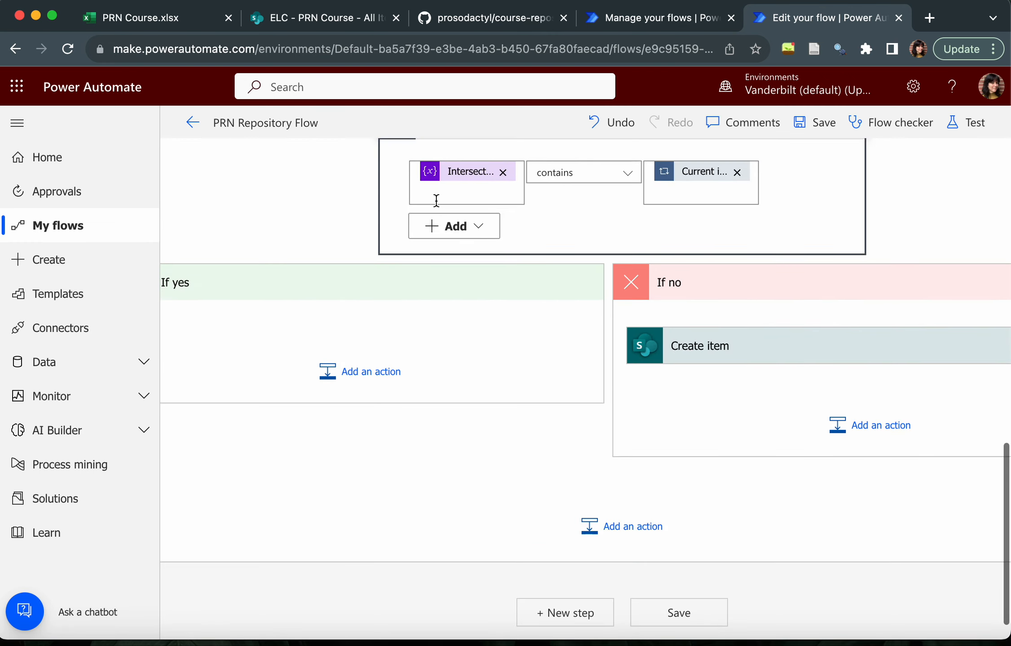
pyautogui.scroll(2, 438, 206)
pyautogui.hscroll(-2, 451, 285)
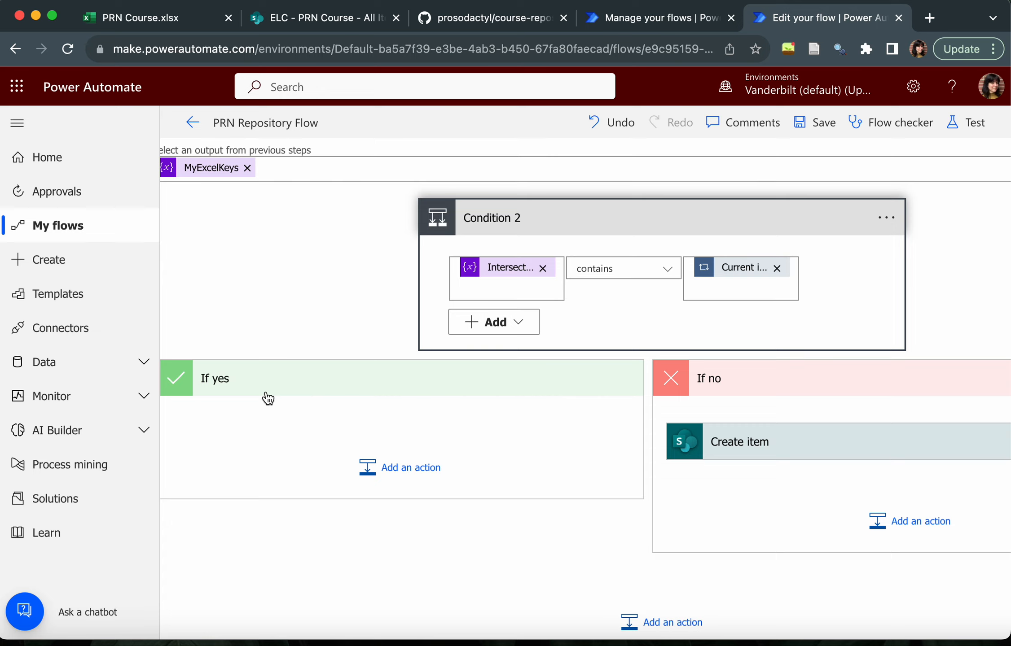
# Set the List Name of Create item in Condition 2's If no branch to PRN Course and show its advanced options
pyautogui.hscroll(5, 546, 404)
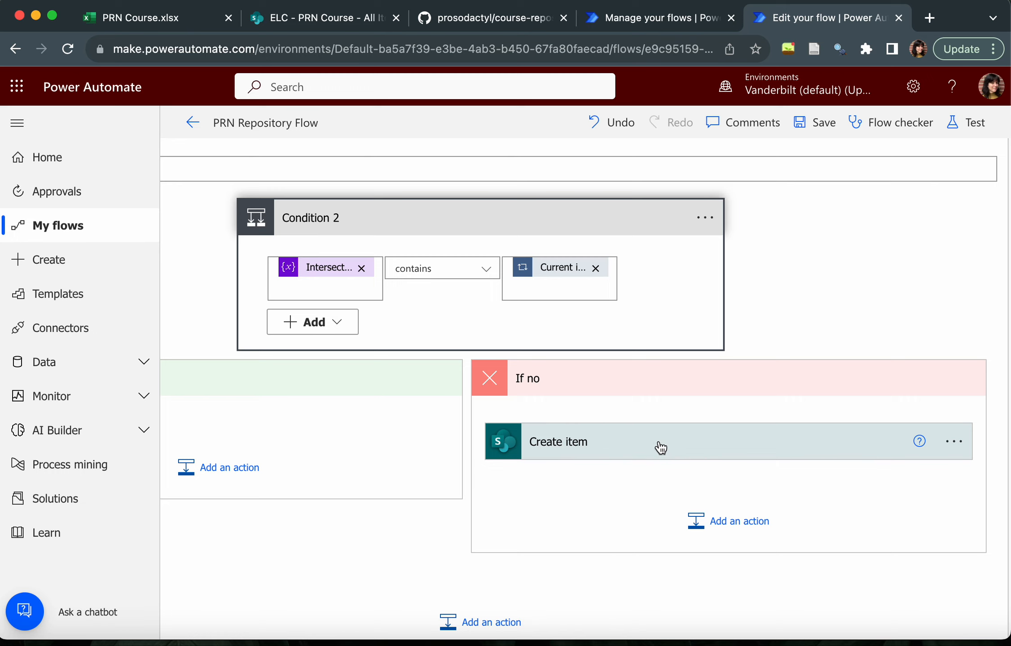
pyautogui.click(630, 446)
pyautogui.scroll(-2, 633, 449)
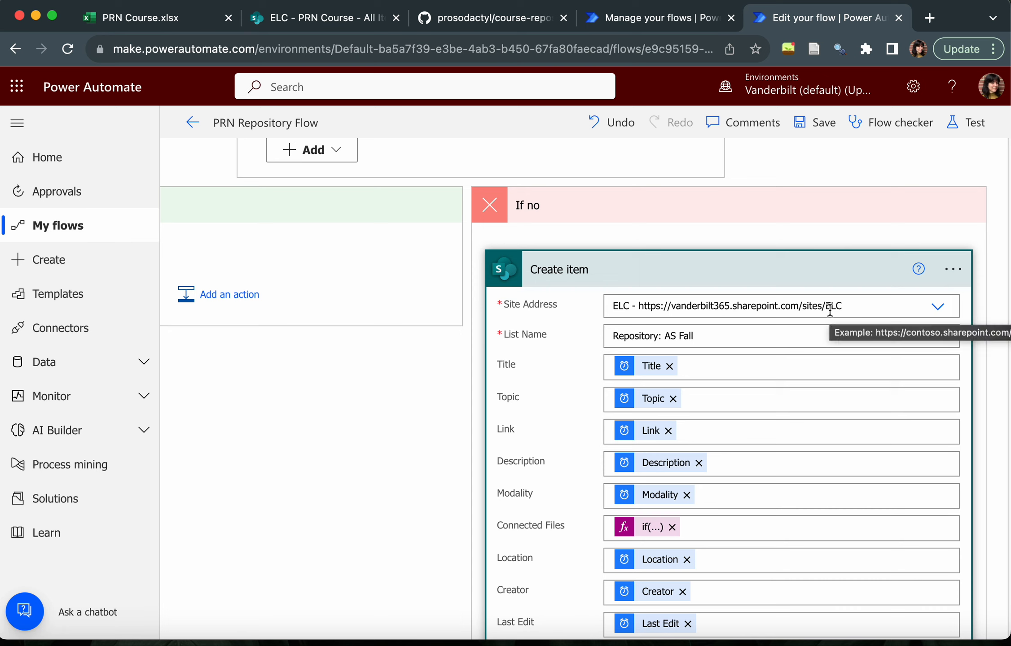
pyautogui.click(870, 341)
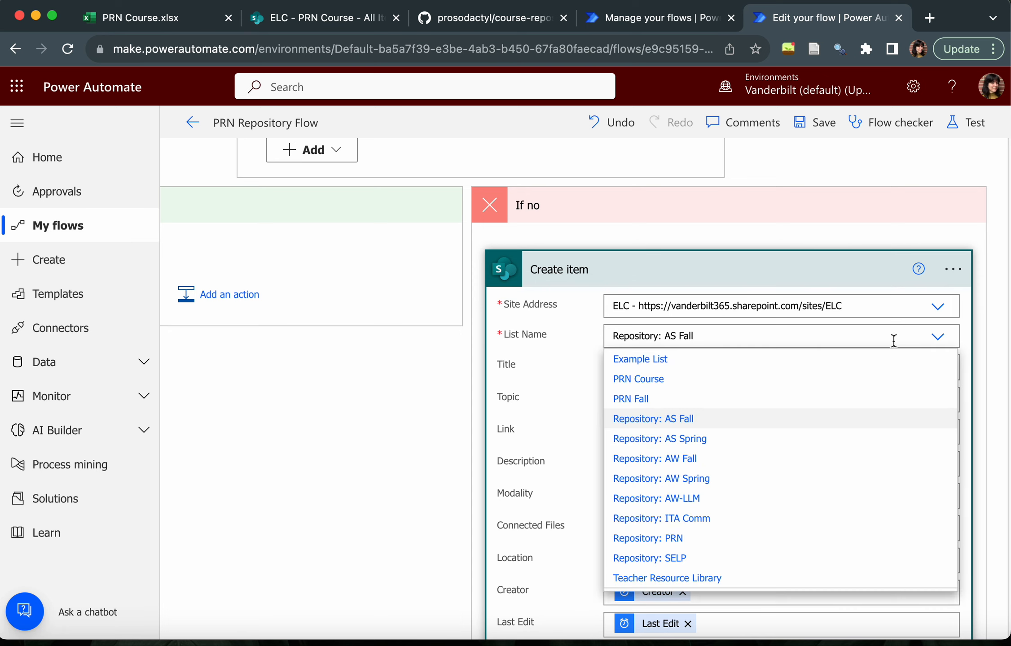
pyautogui.click(888, 380)
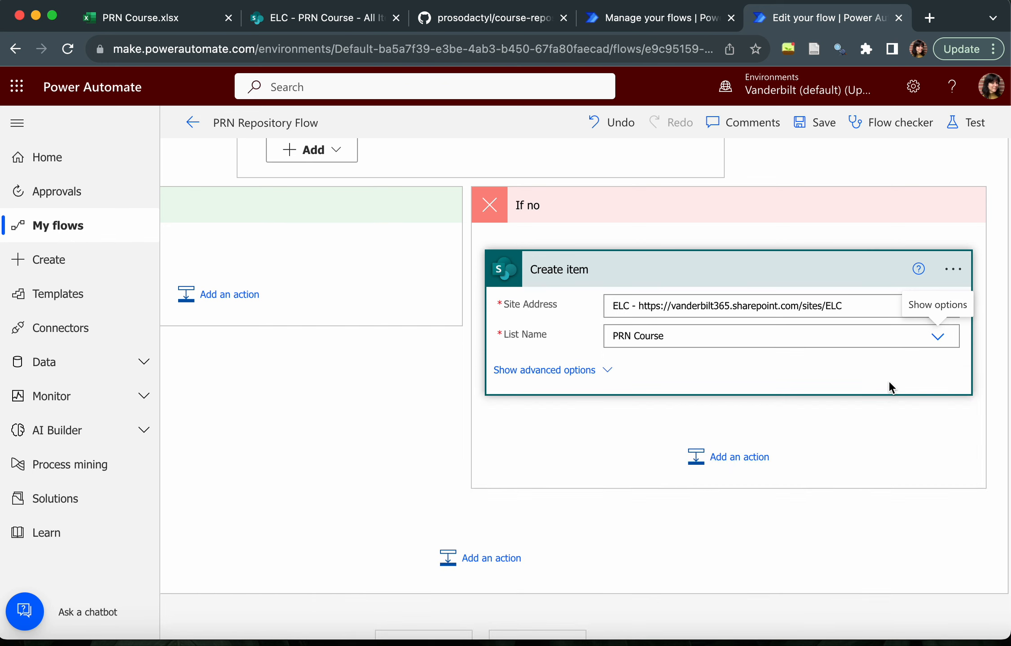
pyautogui.click(549, 372)
pyautogui.scroll(-2, 561, 422)
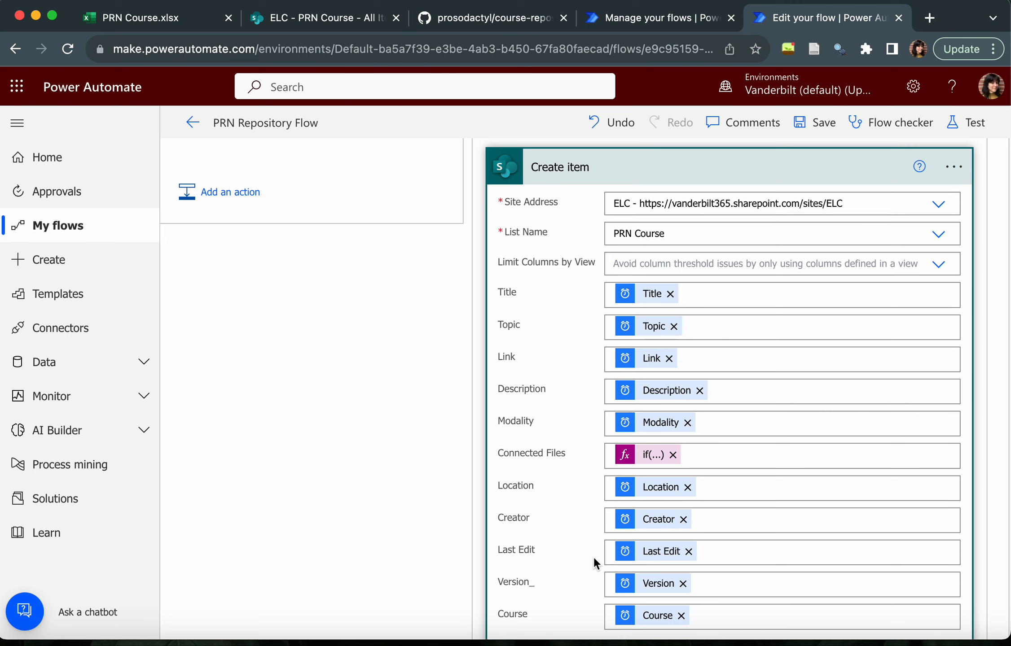
pyautogui.scroll(-2, 594, 558)
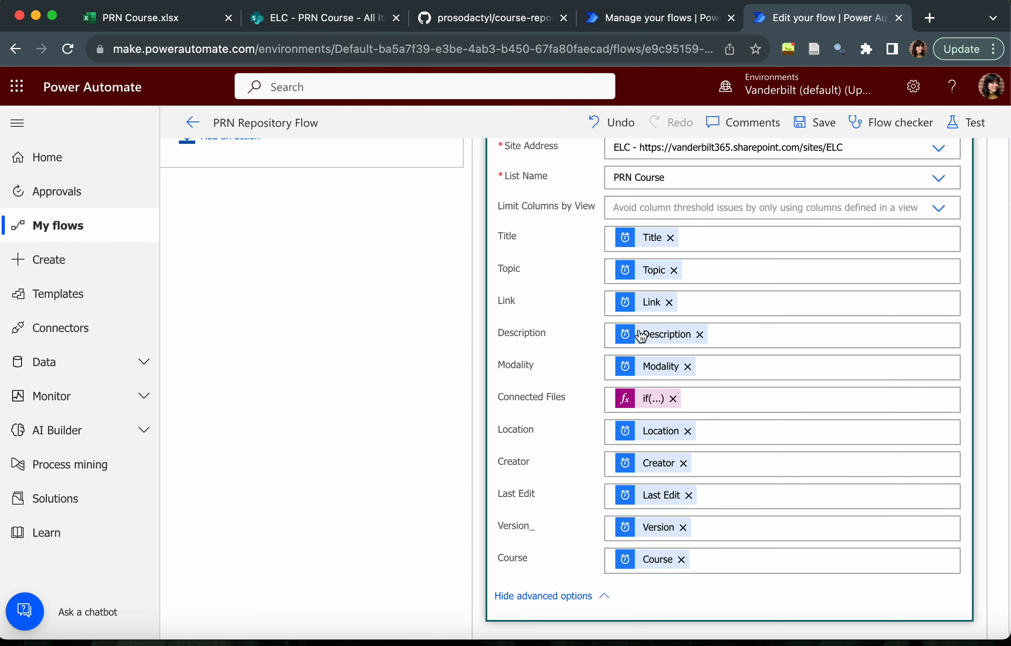
# Open the expression editor for Create item's Title field and copy the Connected Files expression from the GitHub README
pyautogui.click(646, 241)
pyautogui.click(857, 288)
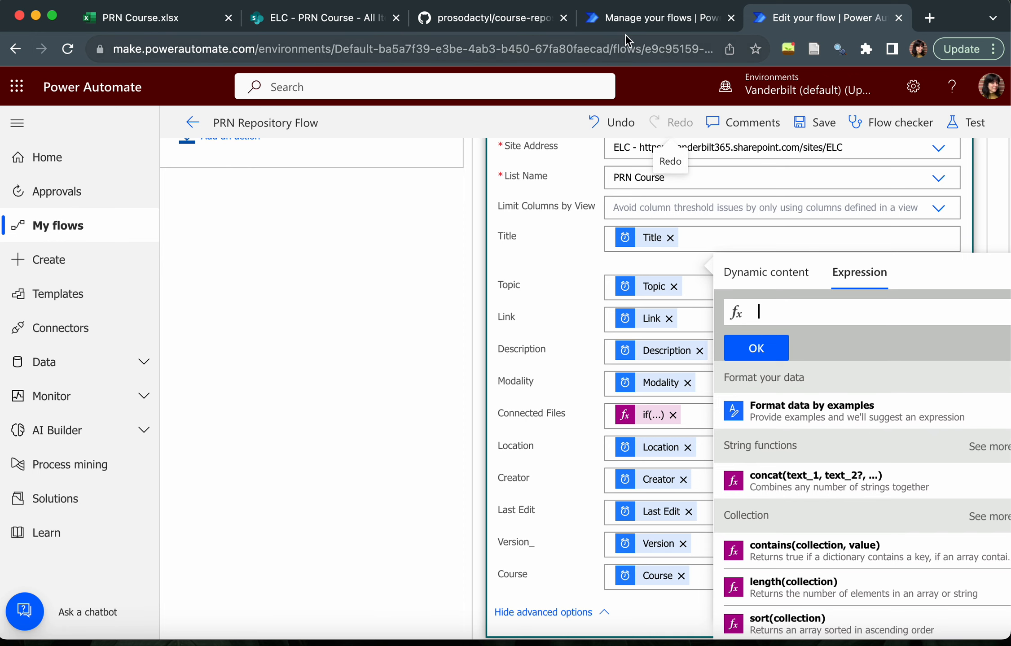
pyautogui.click(488, 27)
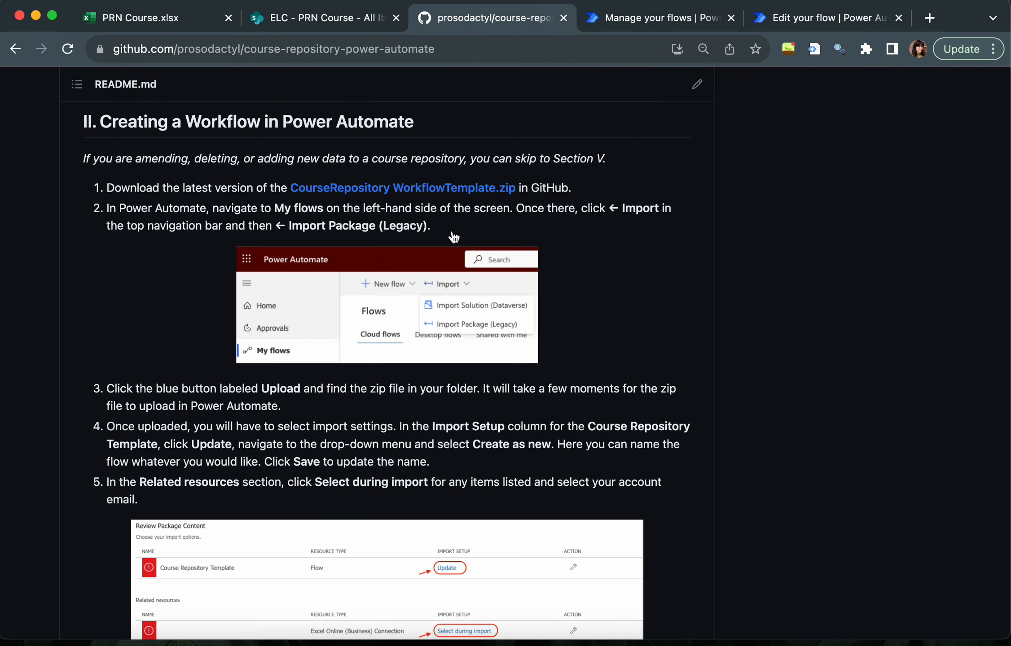
pyautogui.scroll(-10, 446, 326)
pyautogui.scroll(-15, 447, 325)
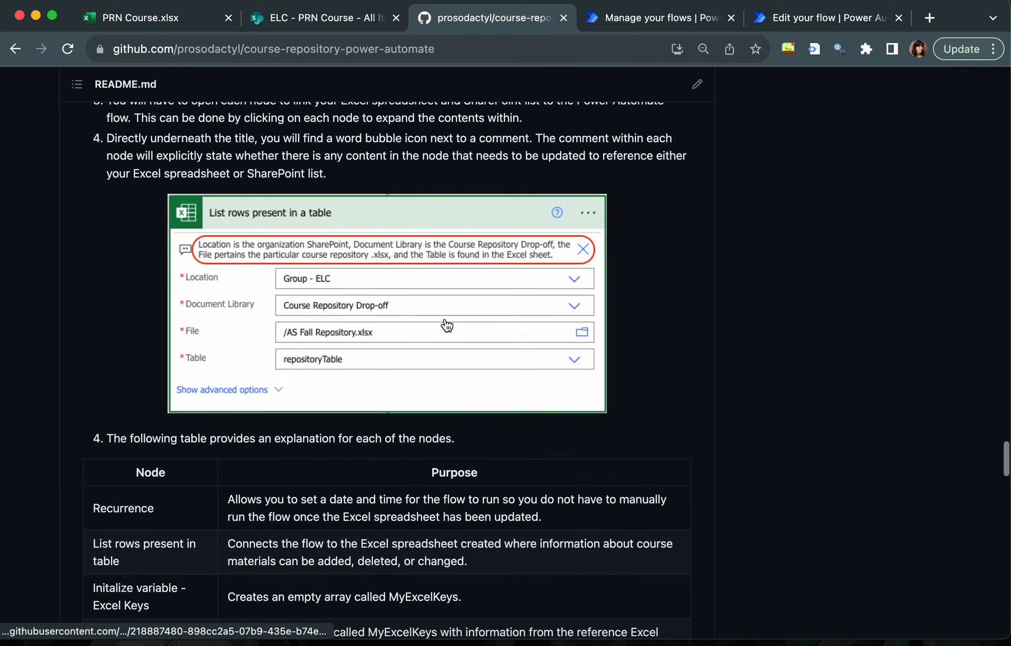
pyautogui.scroll(-10, 448, 324)
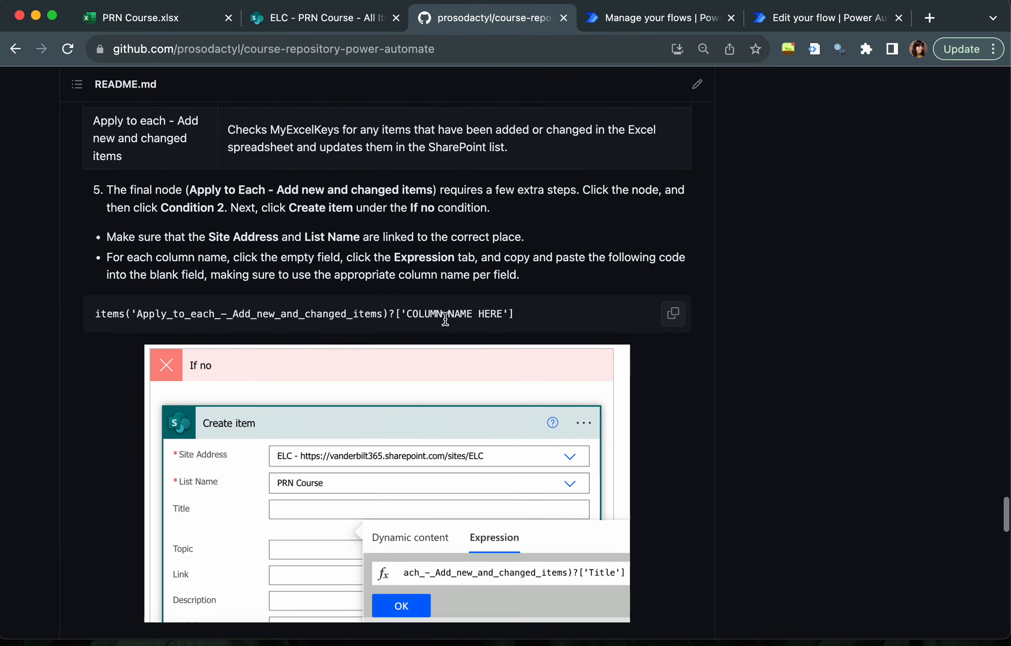
pyautogui.scroll(1, 445, 319)
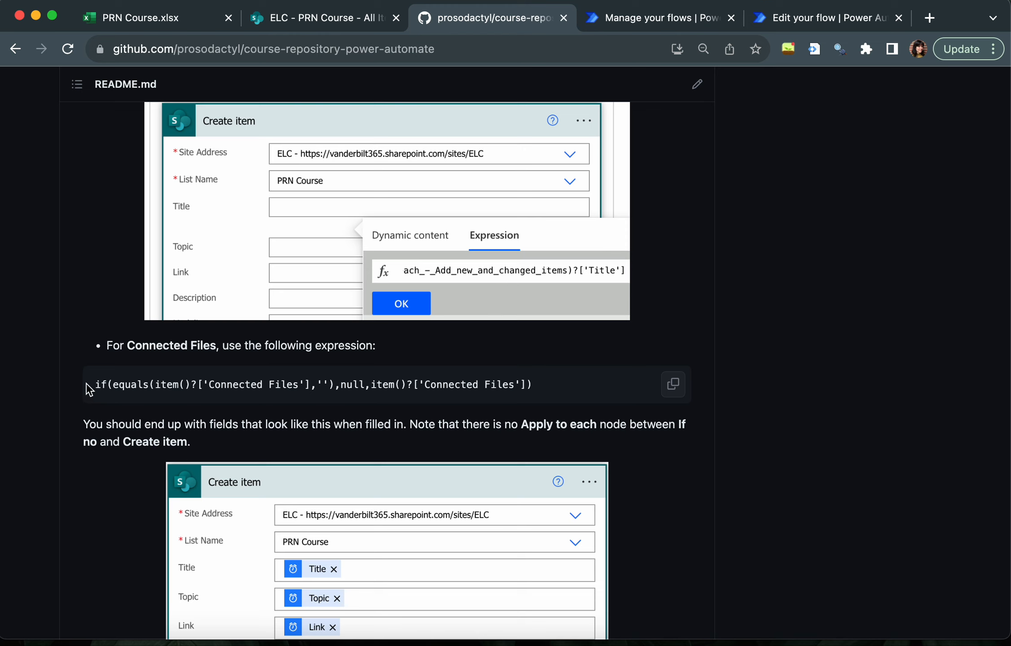
pyautogui.moveTo(93, 384); pyautogui.dragTo(543, 390)
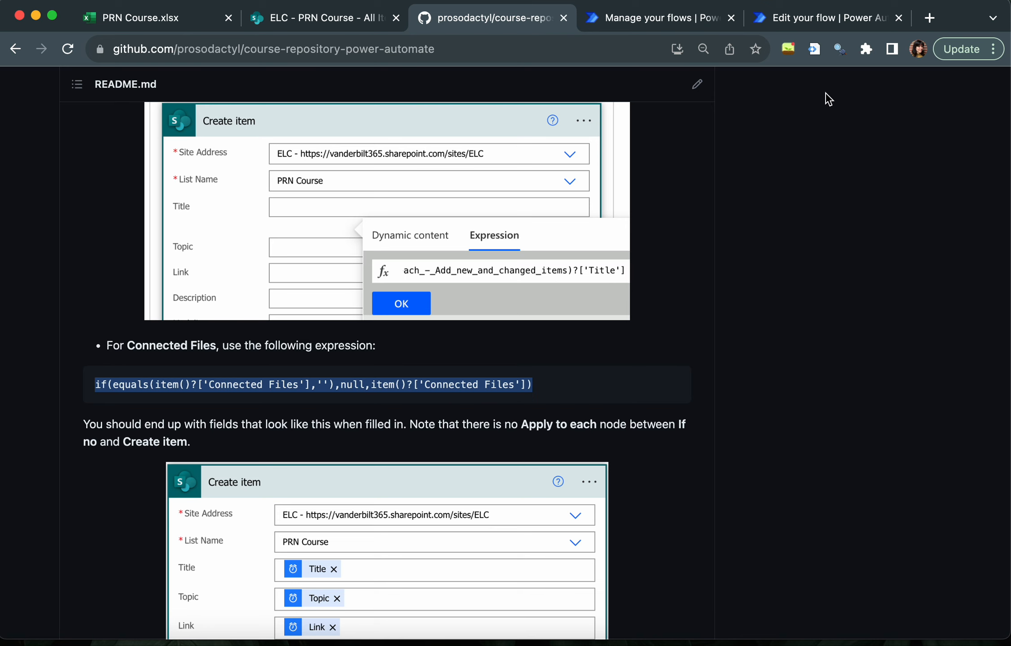
# In Power Automate, draft the Title expression if(equals(item()?['Title'],''),null,item()?['Title']) from the copied code and close the editor without applying it
pyautogui.click(806, 7)
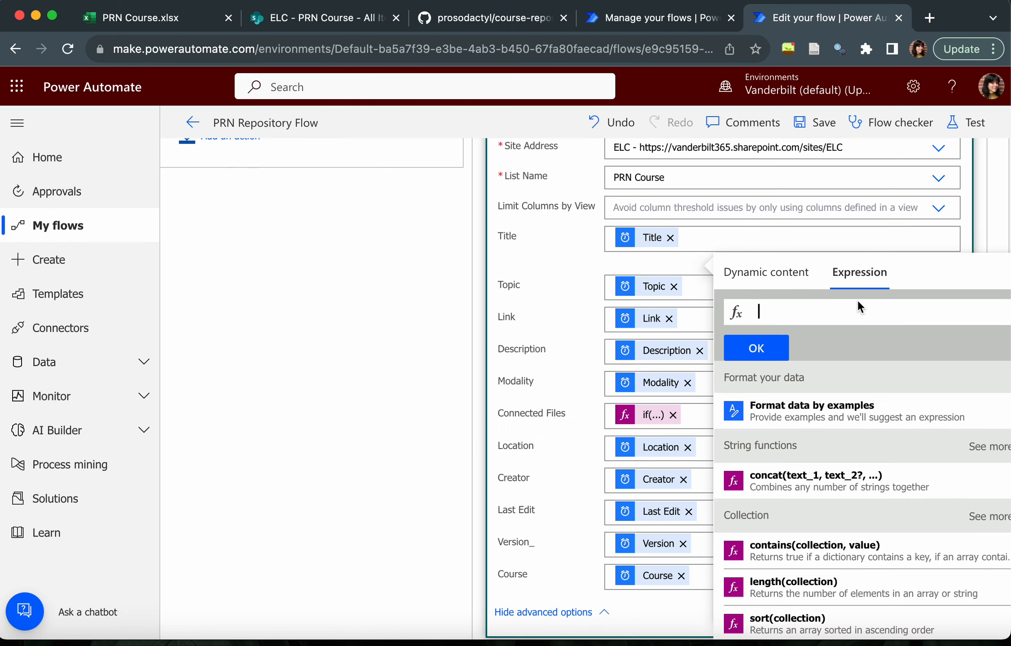
pyautogui.press('super+v')
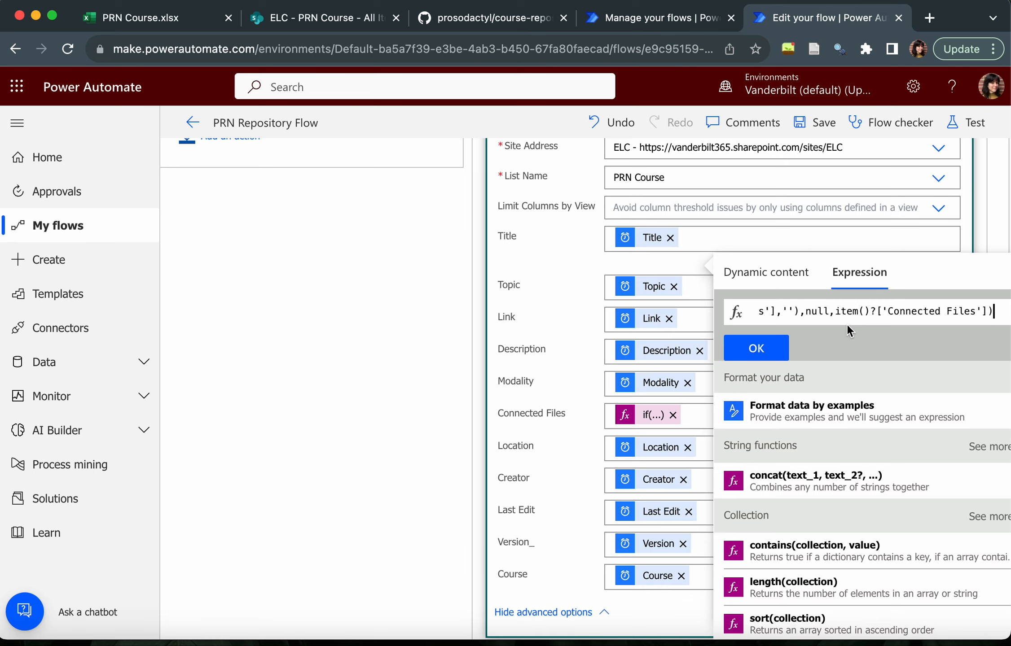
pyautogui.hscroll(-4, 840, 313)
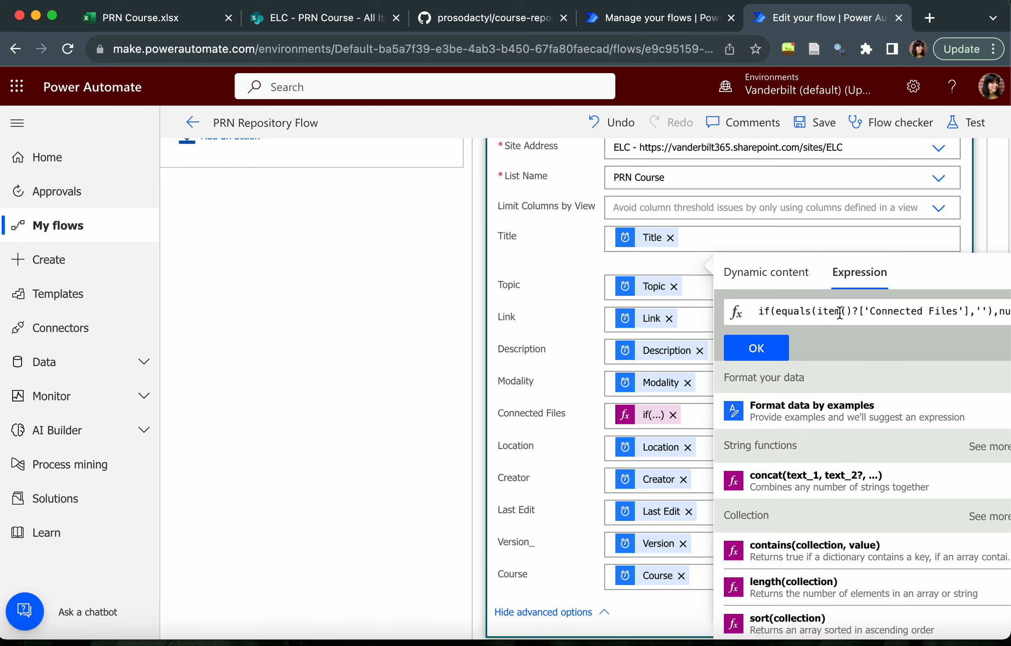
pyautogui.moveTo(870, 311); pyautogui.dragTo(957, 309)
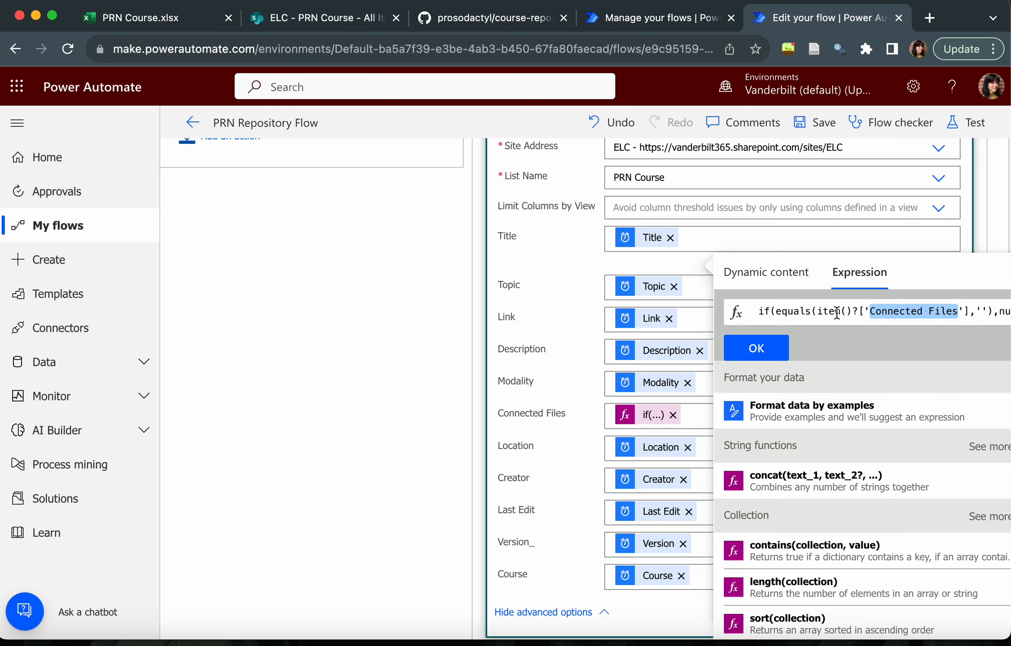
pyautogui.write('Title')
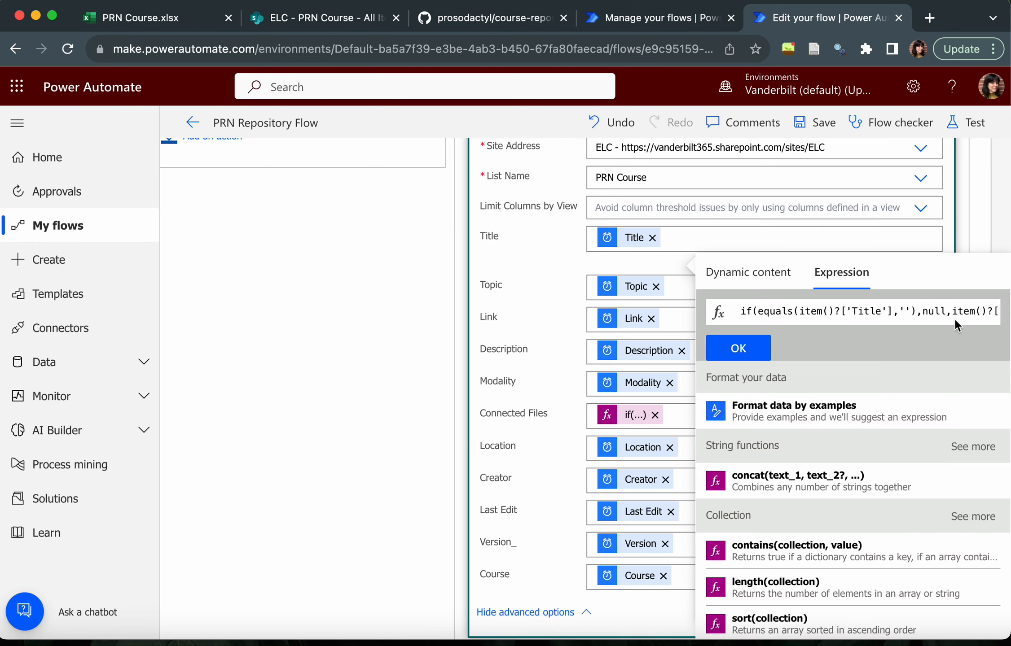
pyautogui.press('End')
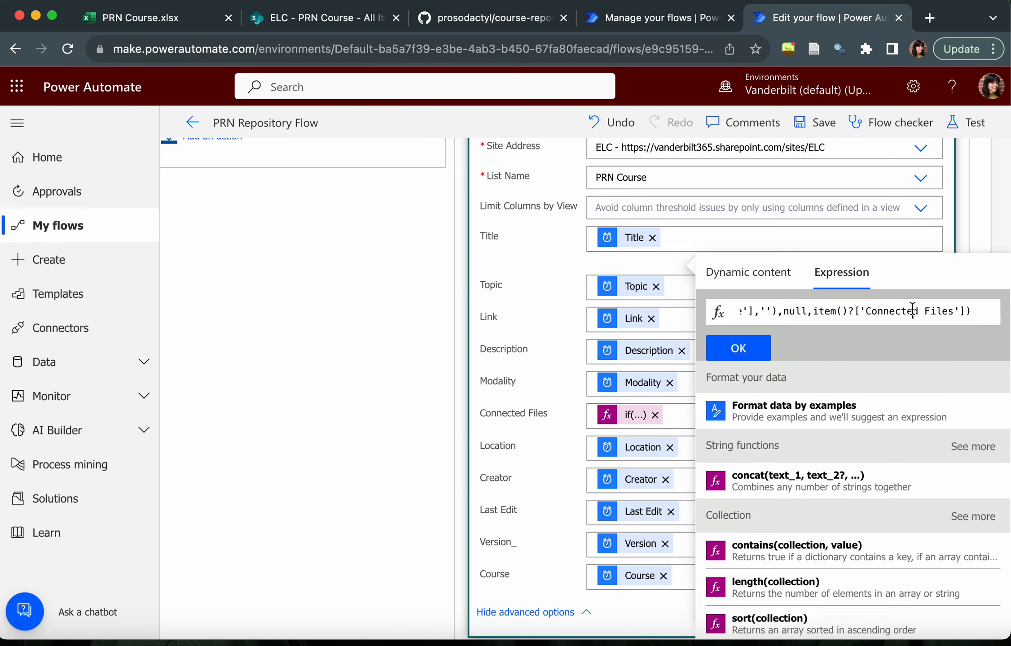
pyautogui.doubleClick(876, 311)
pyautogui.moveTo(865, 311); pyautogui.dragTo(957, 311)
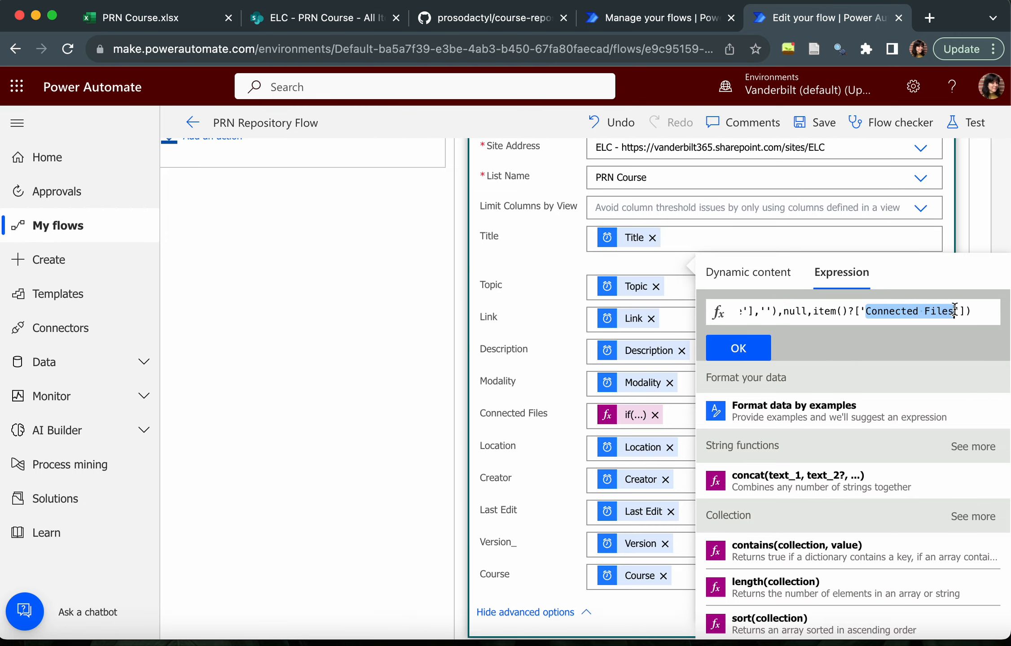
pyautogui.write('Title')
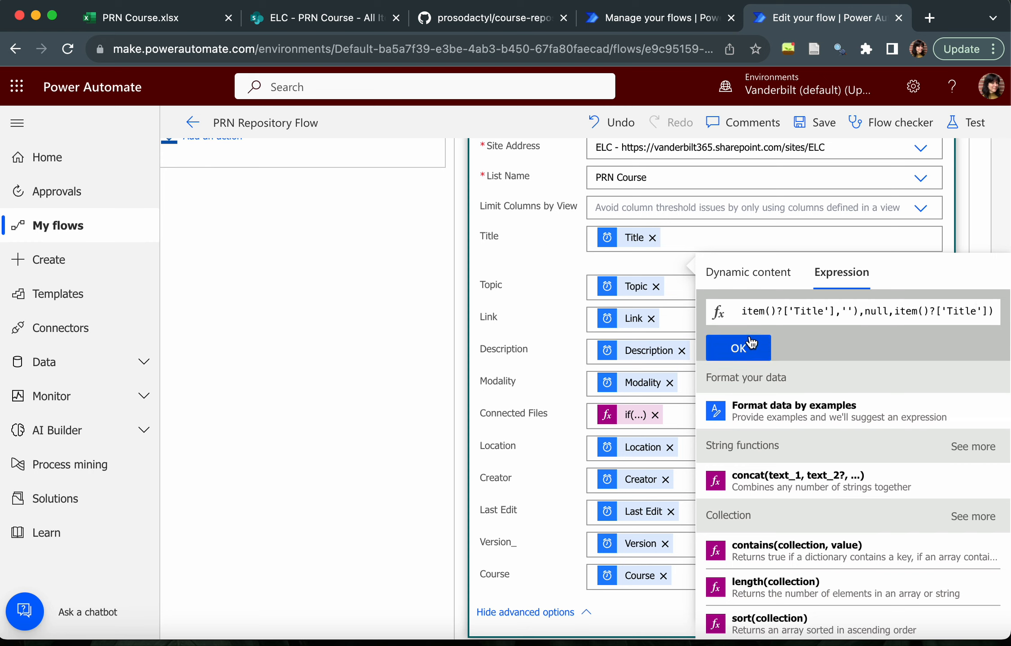
pyautogui.click(547, 307)
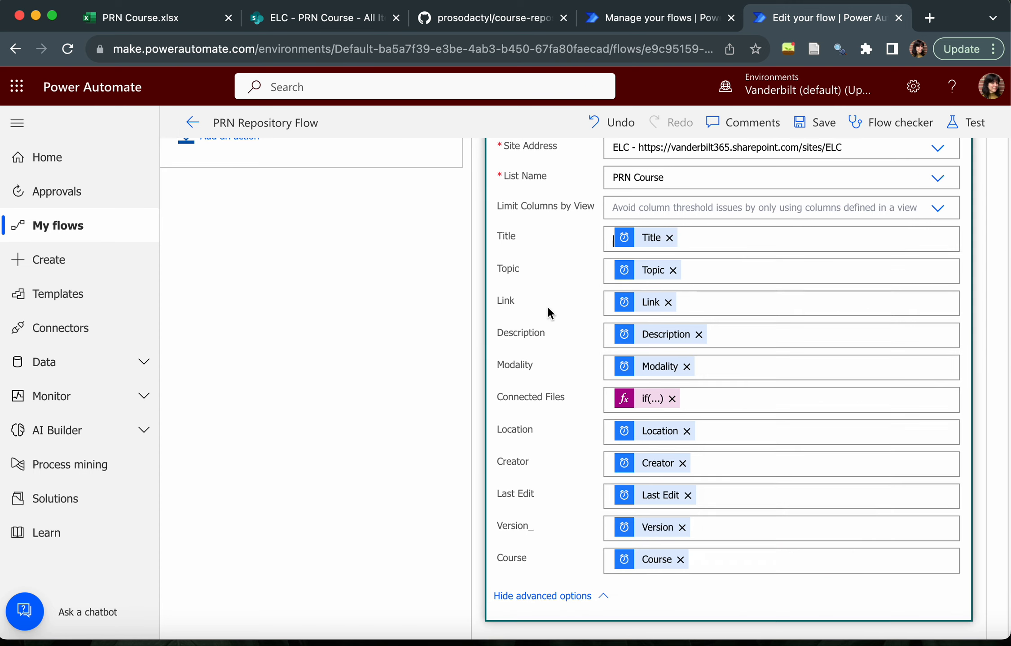
# Examine the if expression in Create item's Connected Files field and review the action's other column mappings
pyautogui.click(646, 400)
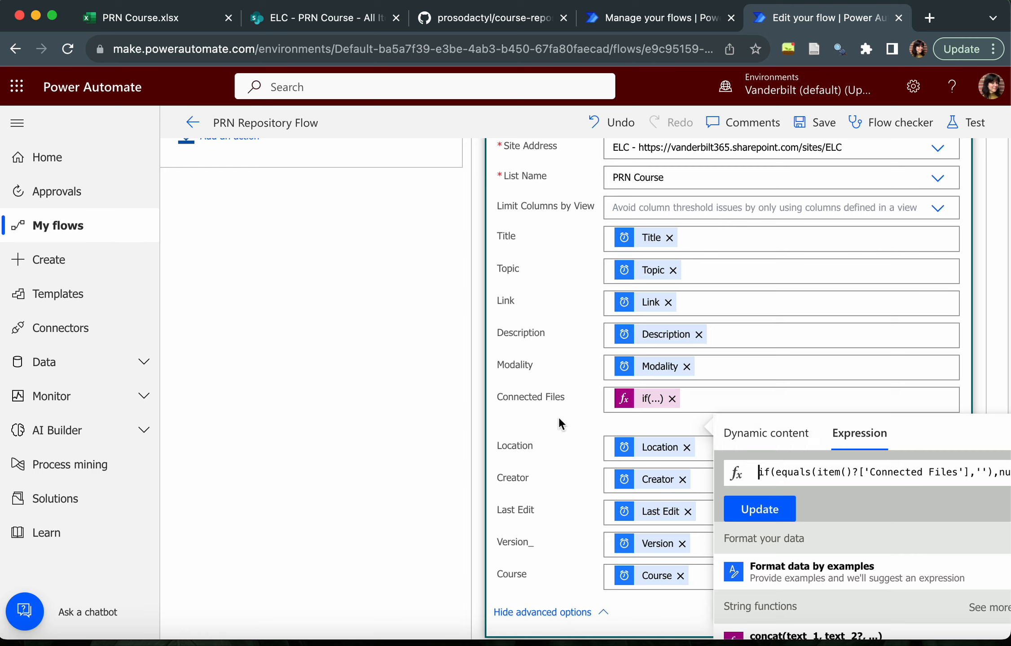
pyautogui.scroll(-3, 544, 421)
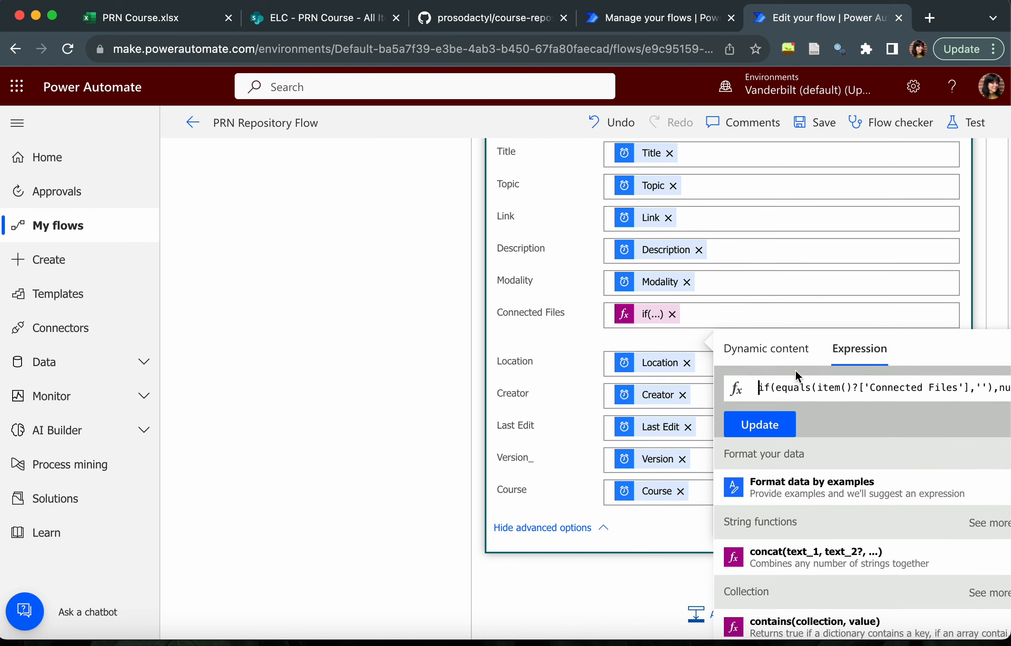
pyautogui.hscroll(5, 810, 391)
pyautogui.hscroll(-8, 810, 391)
pyautogui.click(585, 331)
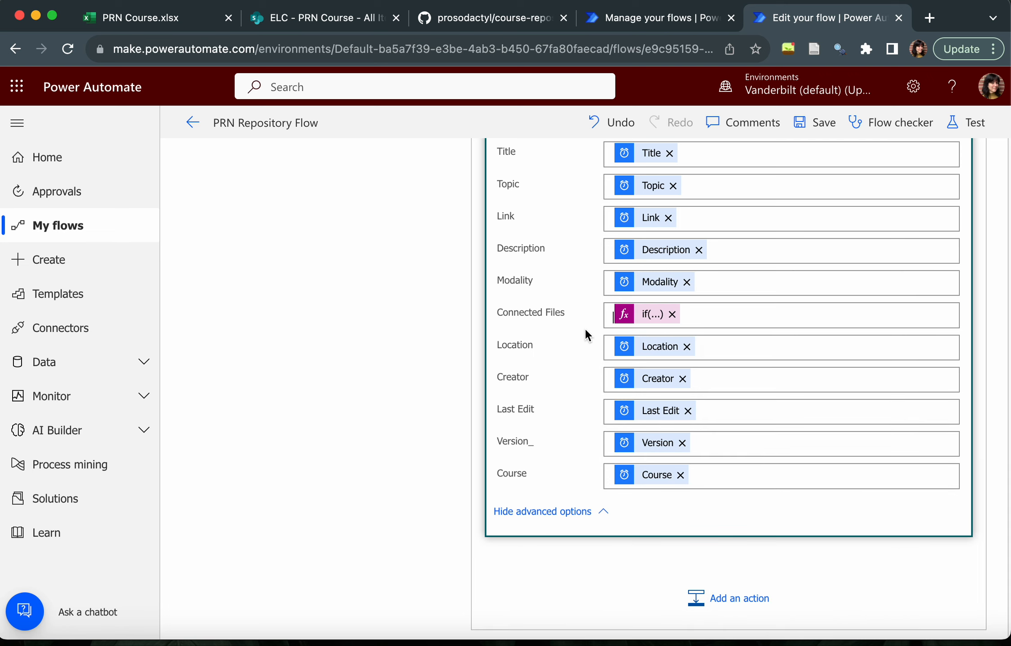
pyautogui.scroll(3, 586, 331)
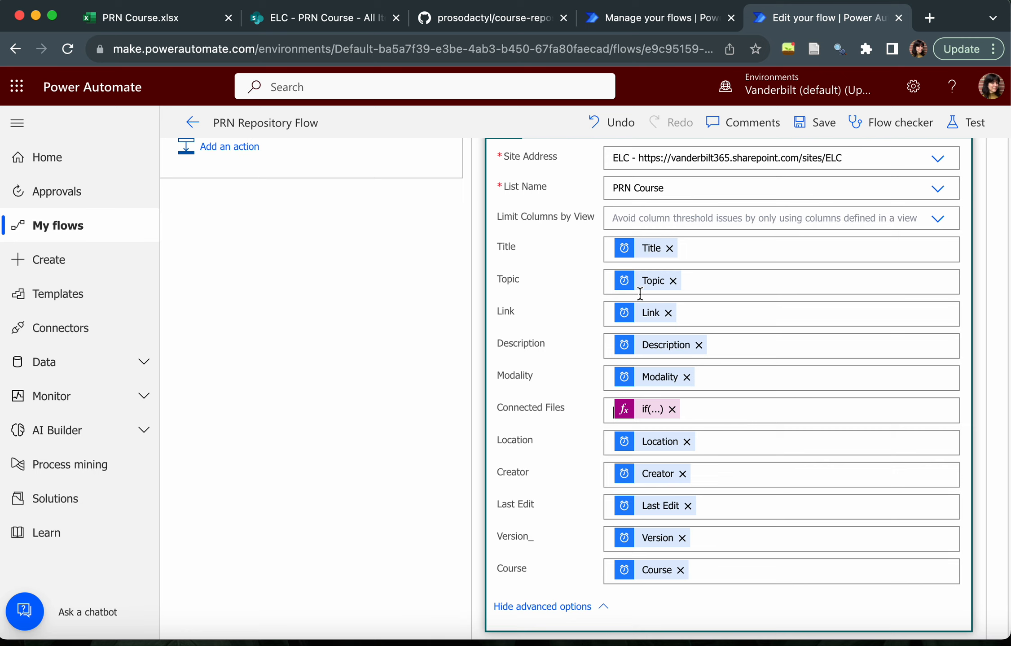
# Save the flow and try to start a test of it
pyautogui.scroll(-6, 473, 404)
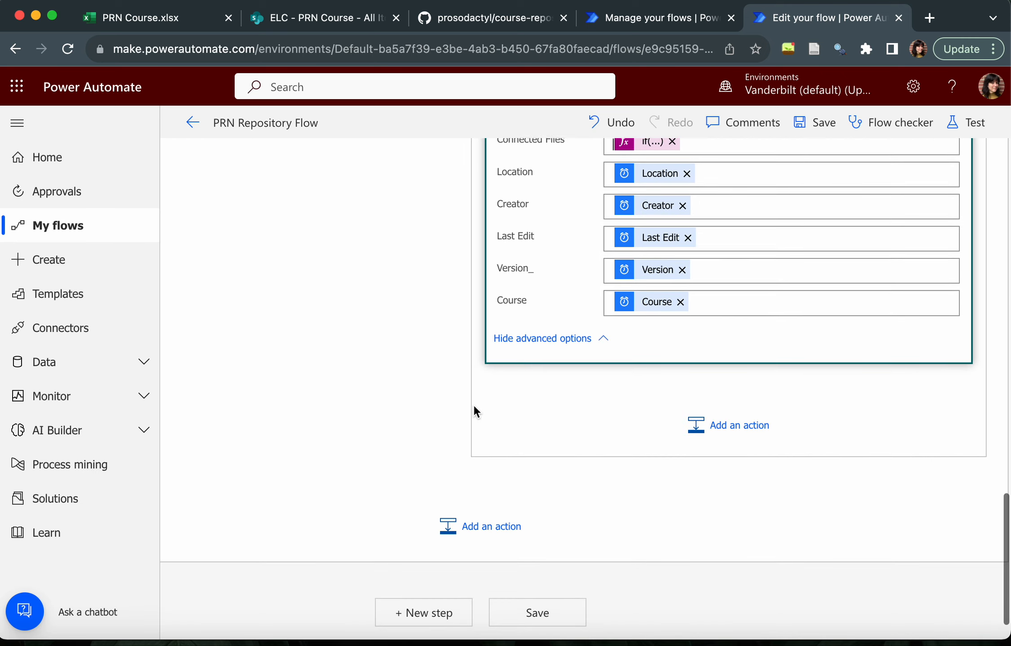
pyautogui.click(523, 613)
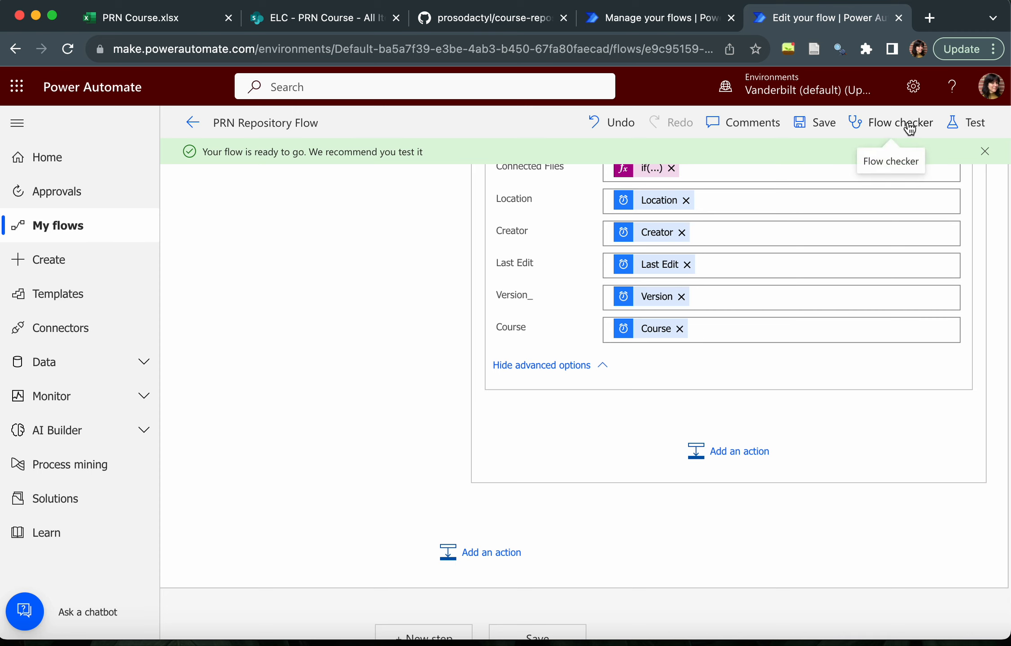
pyautogui.click(966, 124)
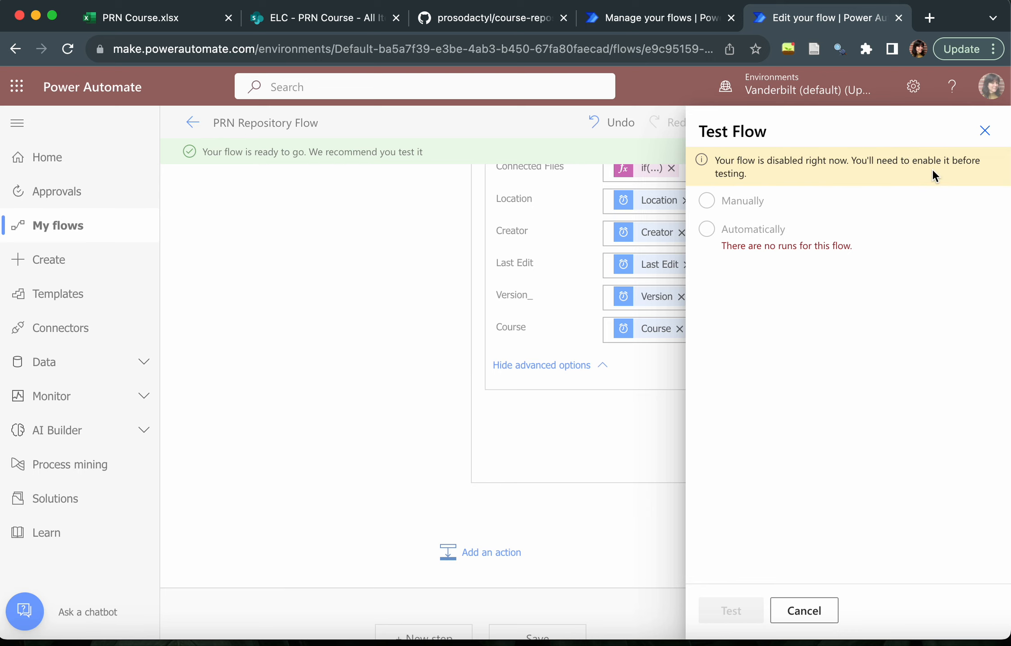
pyautogui.click(812, 605)
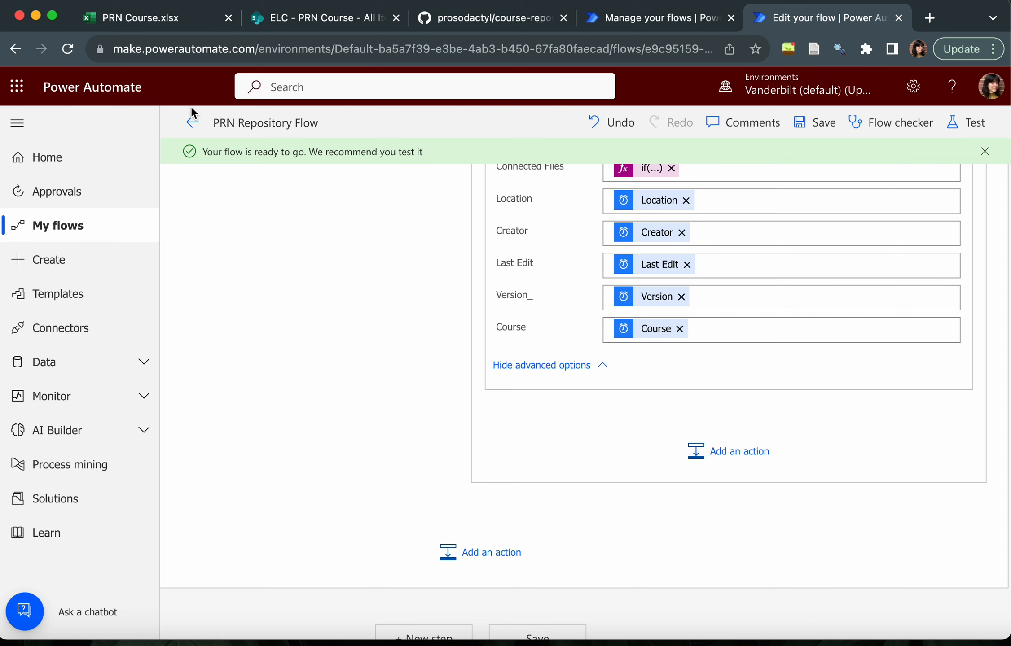
# Return to the details page of PRN Repository Flow and turn the flow on
pyautogui.click(193, 124)
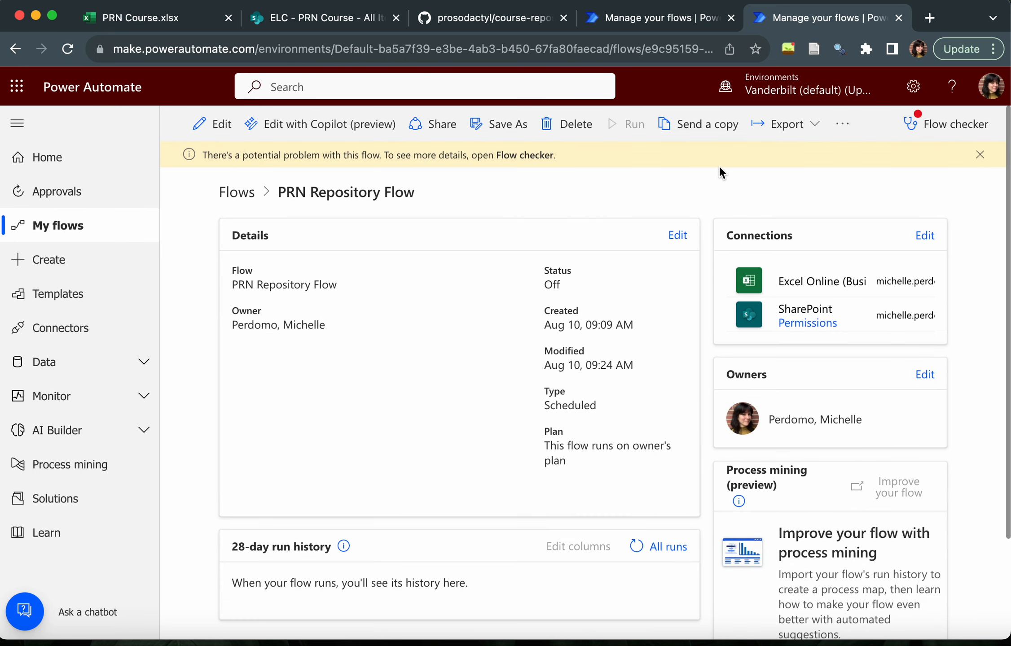
pyautogui.click(831, 136)
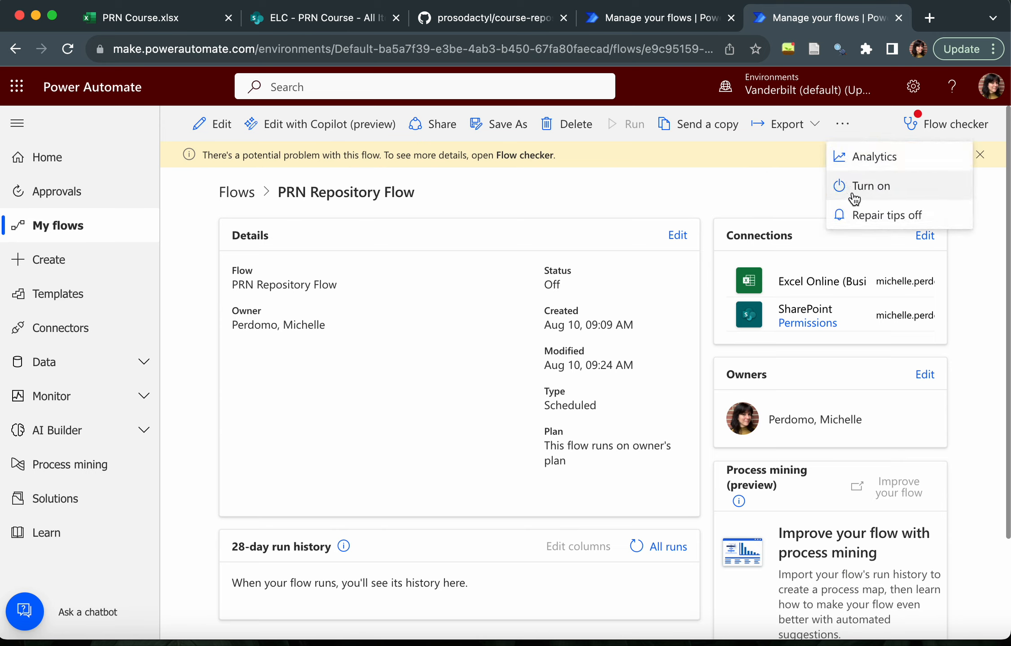
pyautogui.click(891, 185)
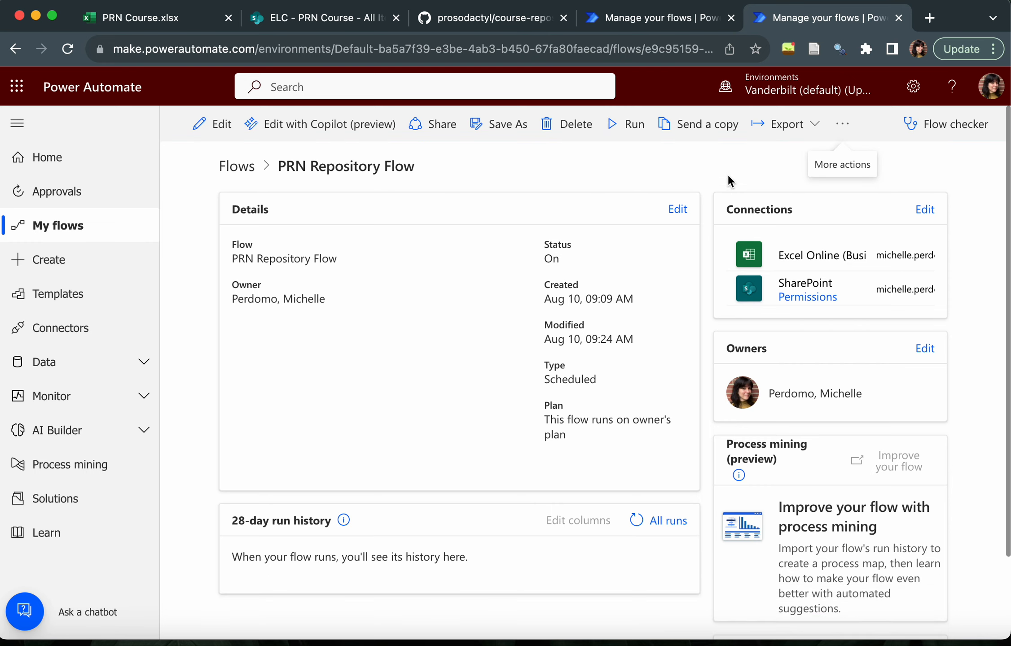
# Check PRN Repository Flow for errors and warnings with the Flow checker
pyautogui.click(971, 136)
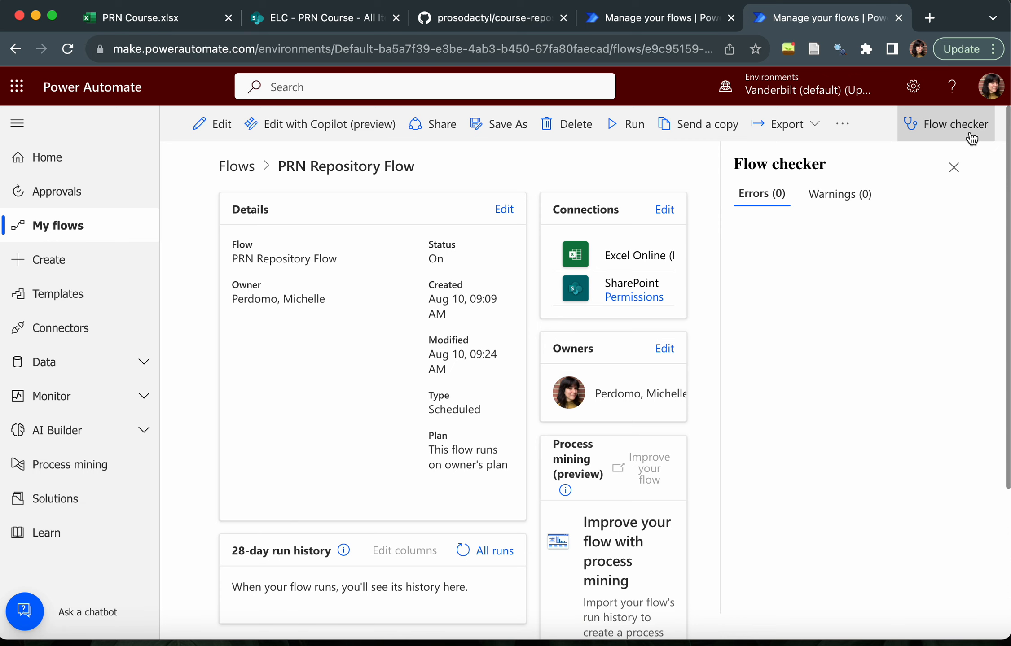
pyautogui.scroll(-5, 888, 255)
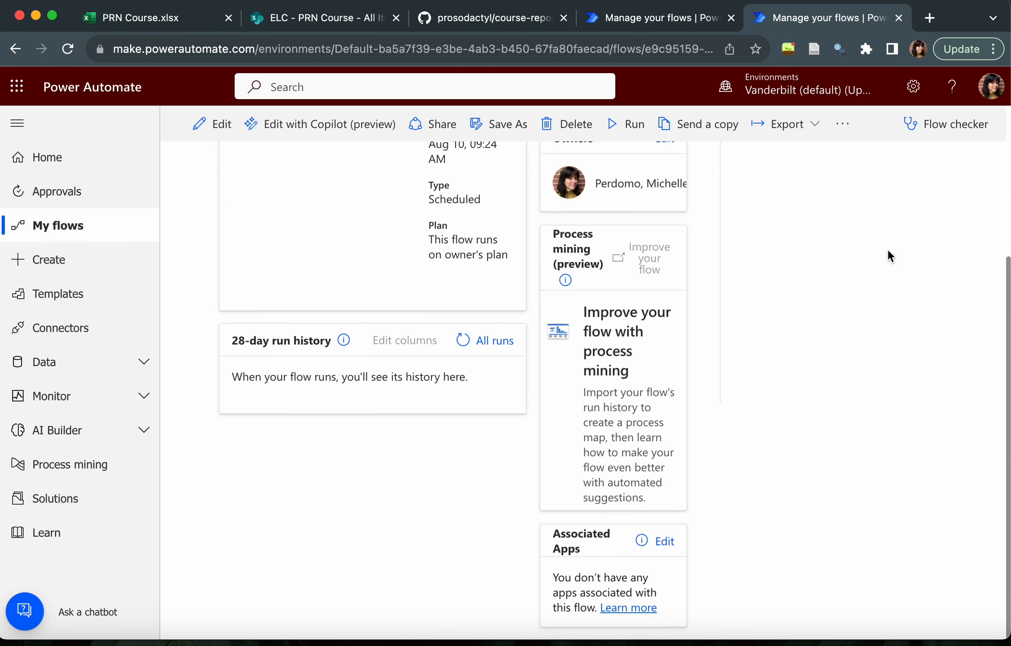
pyautogui.scroll(5, 887, 254)
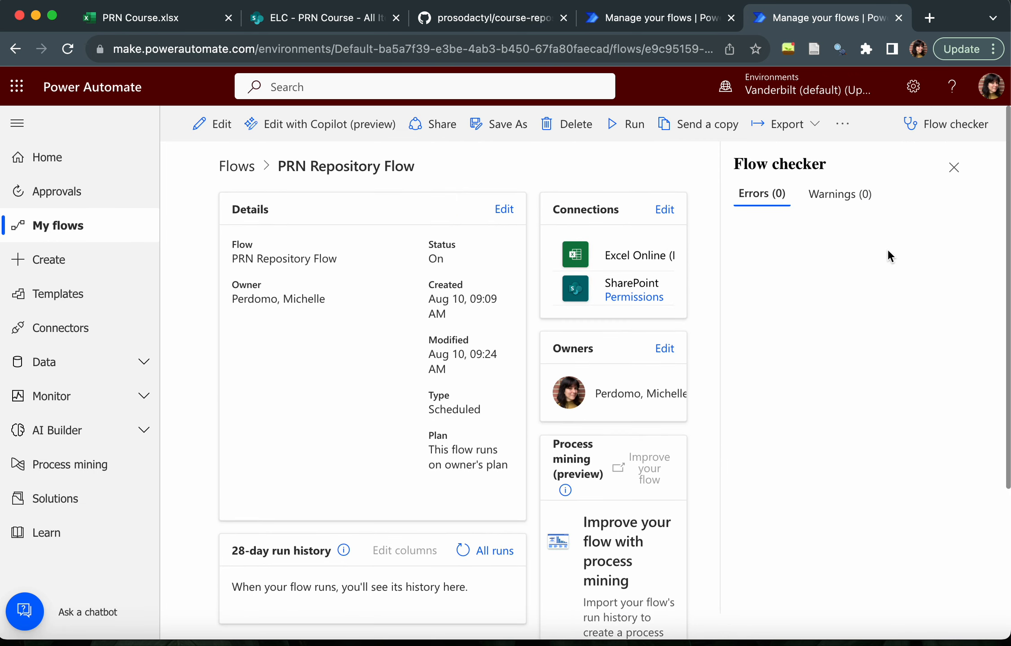
# Close the flow checker and manually run PRN Repository Flow
pyautogui.click(955, 169)
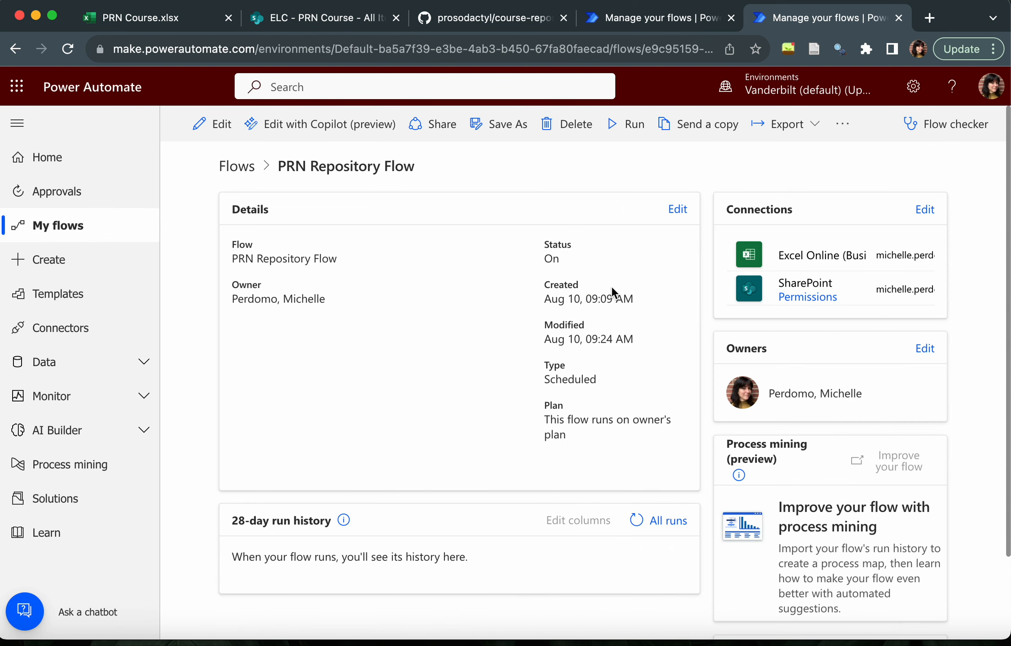
pyautogui.click(621, 133)
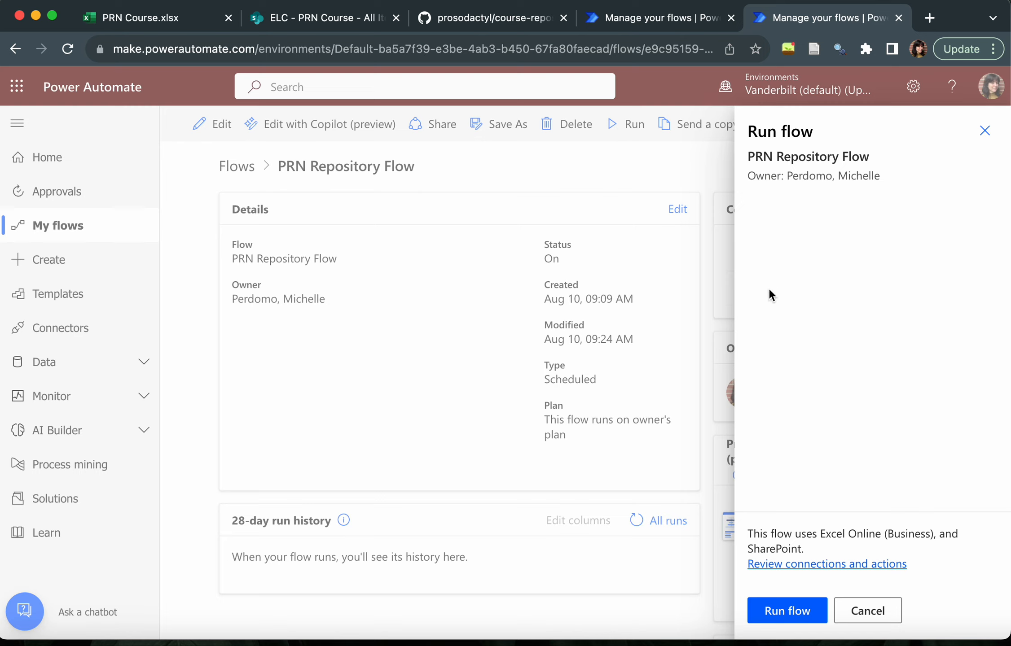
pyautogui.click(781, 601)
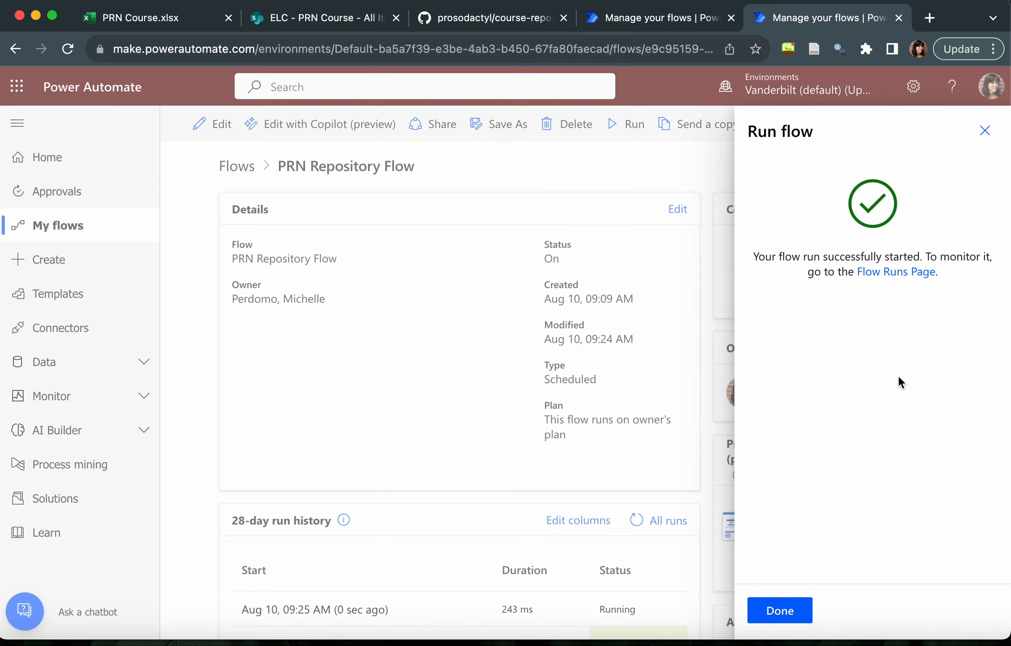
# Open the newest run from the flow's run history, signing in with the Vanderbilt account, and review the status of its actions
pyautogui.click(914, 273)
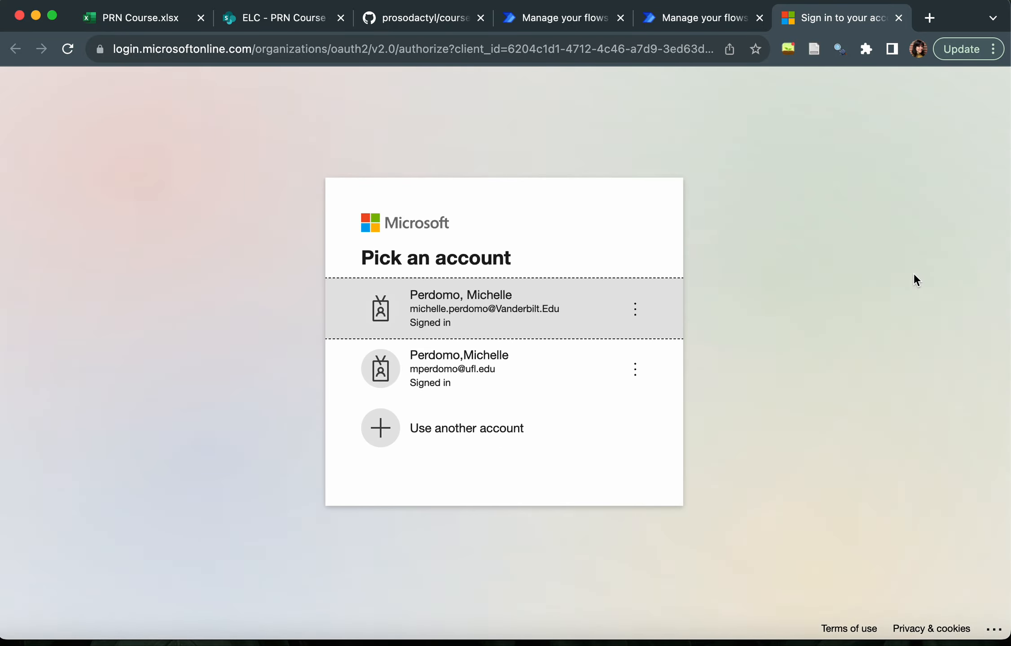
pyautogui.click(569, 316)
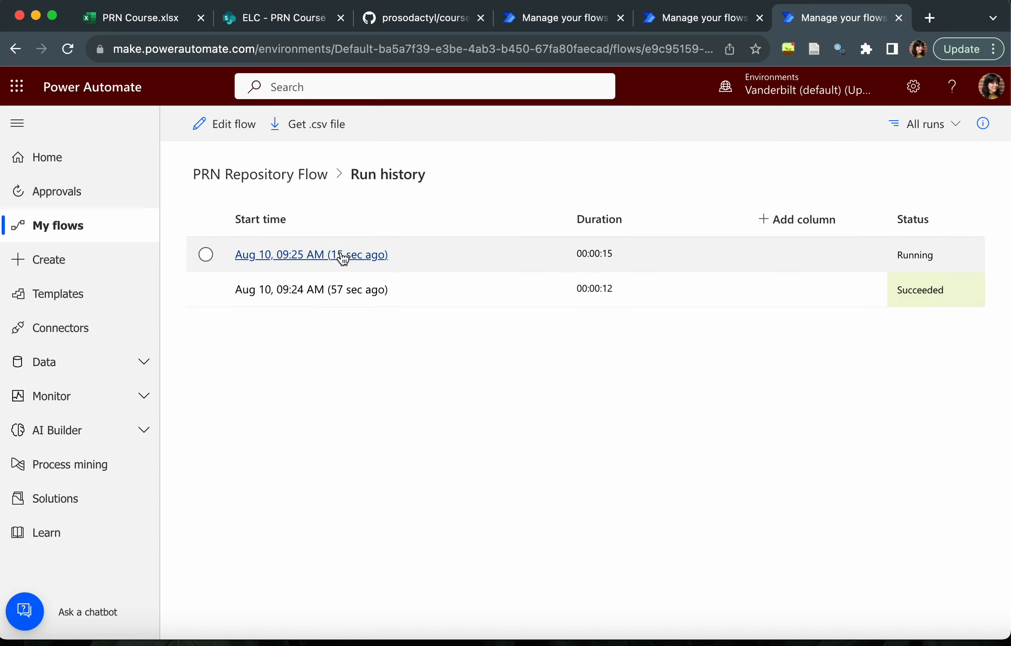
pyautogui.click(339, 255)
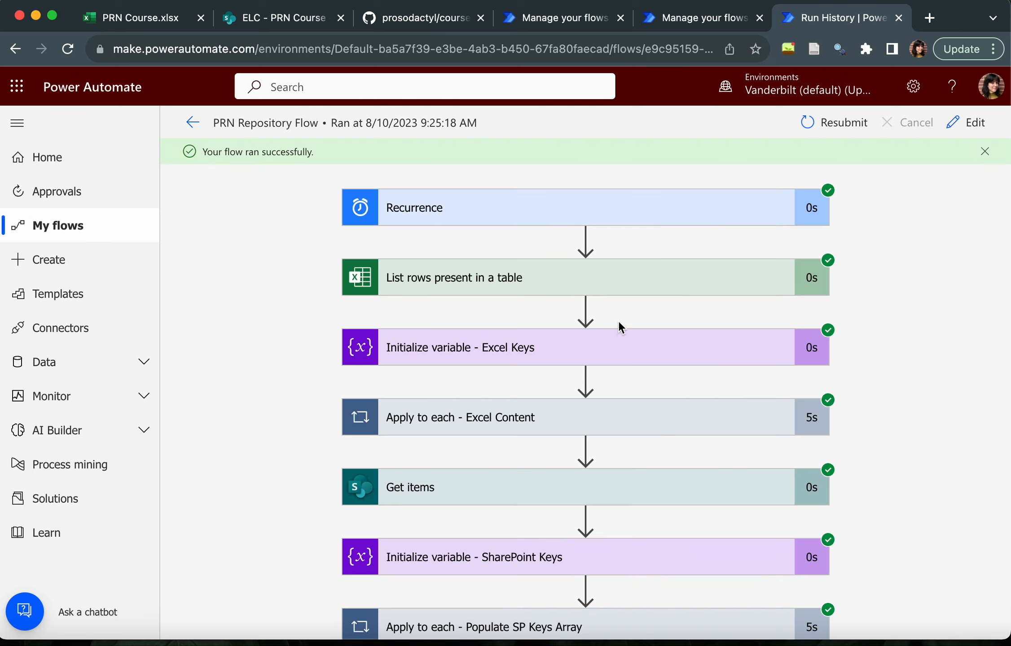
pyautogui.scroll(-6, 651, 359)
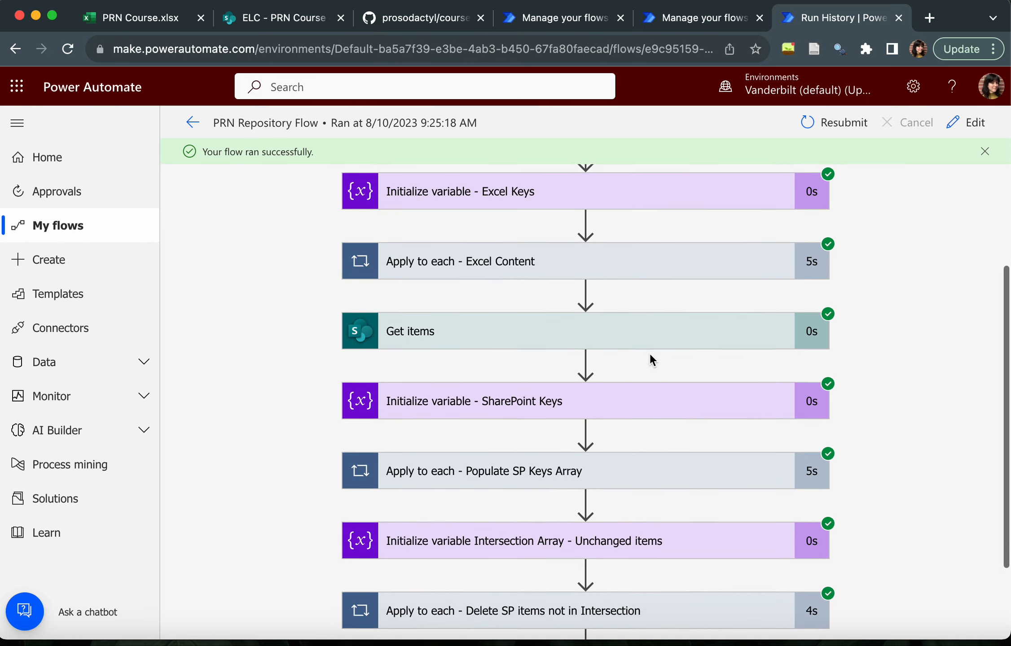
pyautogui.scroll(6, 649, 354)
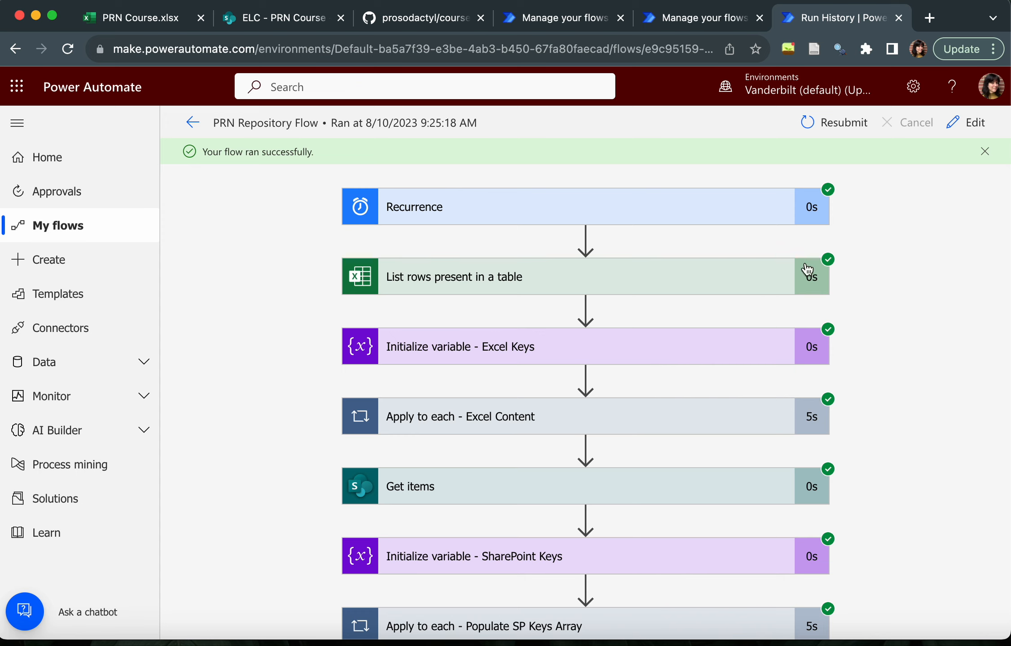
pyautogui.scroll(-5, 829, 301)
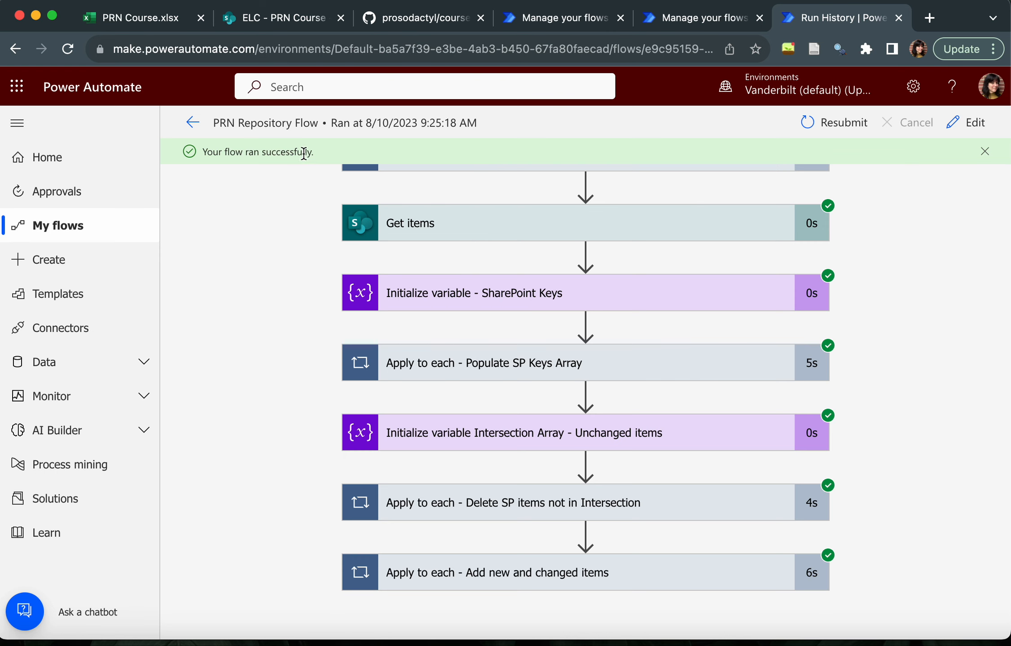
# Compare the items in the PRN Course SharePoint list with the rows of the PRN Course Excel table
pyautogui.click(261, 25)
pyautogui.hscroll(-10, 389, 430)
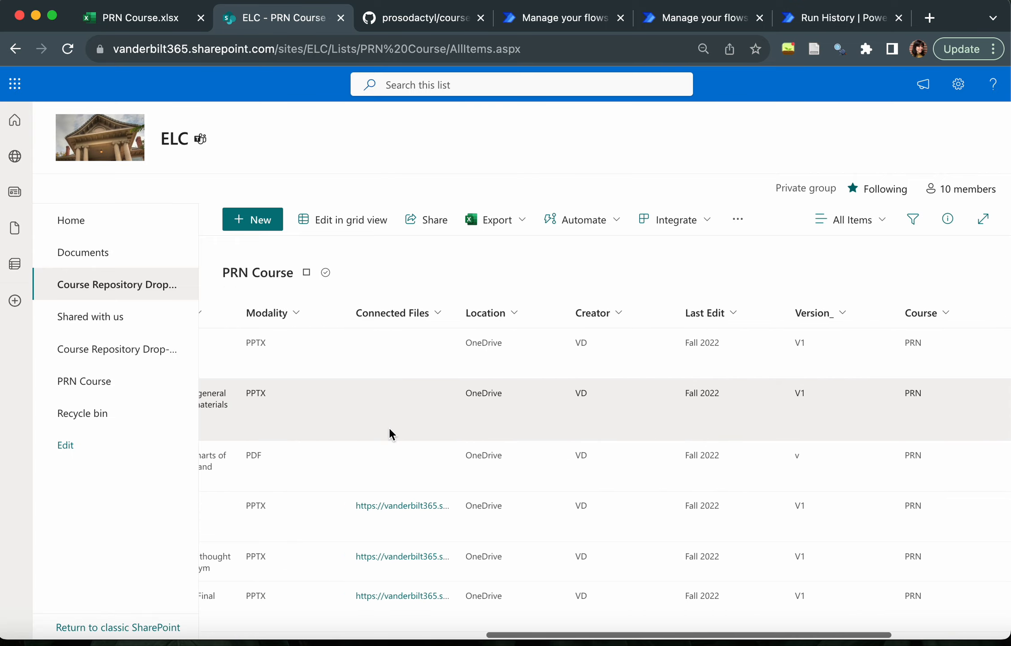
pyautogui.scroll(-5, 388, 431)
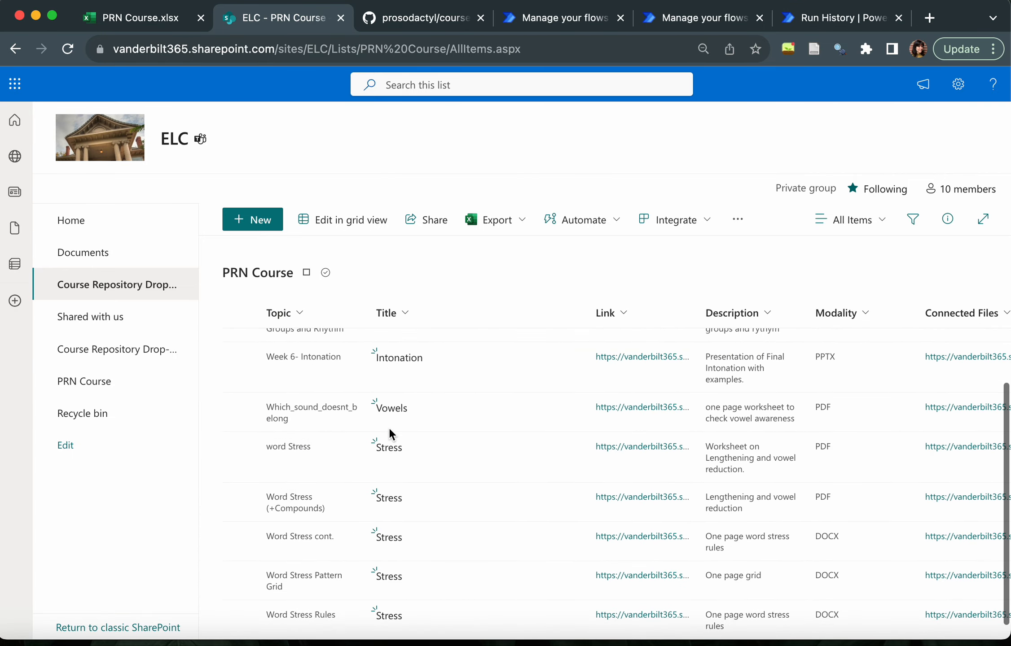
pyautogui.scroll(5, 389, 431)
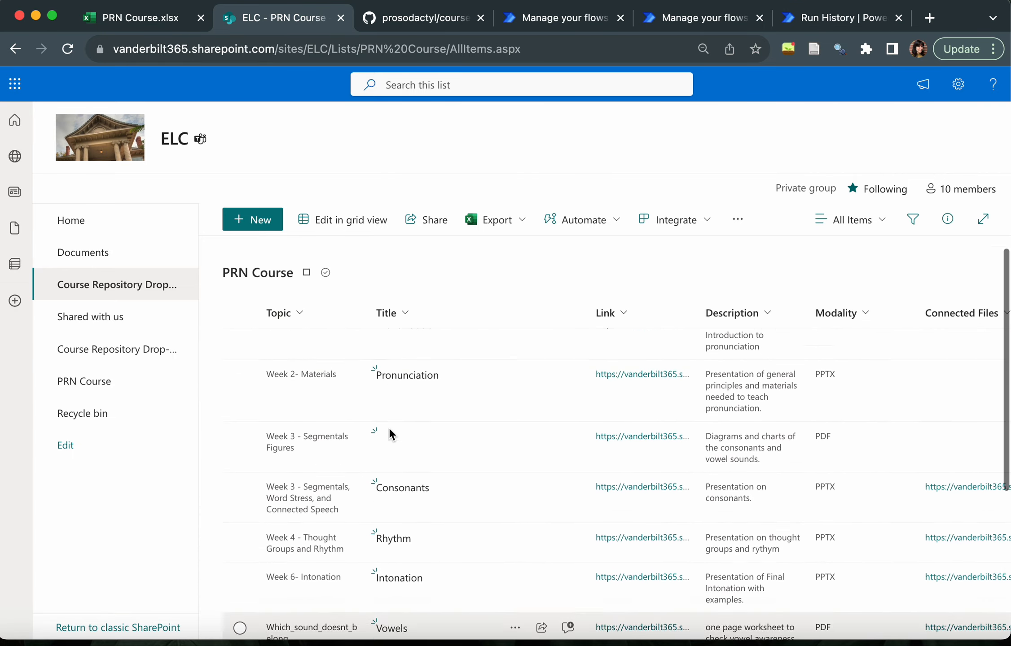
pyautogui.click(135, 18)
pyautogui.scroll(2, 294, 472)
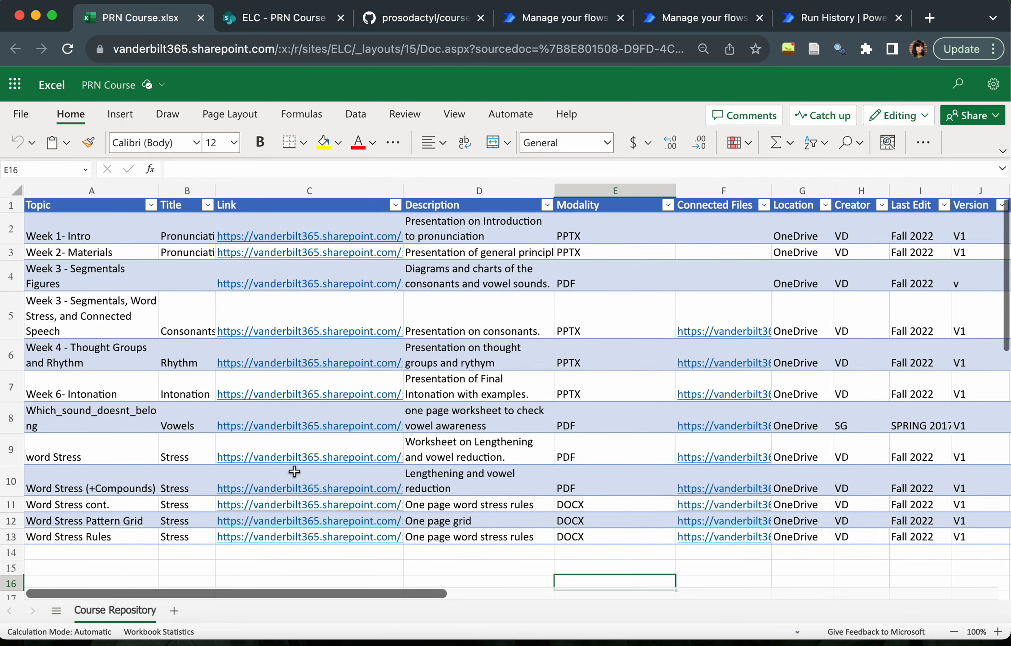
# Return to the PRN Course SharePoint list and examine all its items and columns, from Topic through Course
pyautogui.click(238, 16)
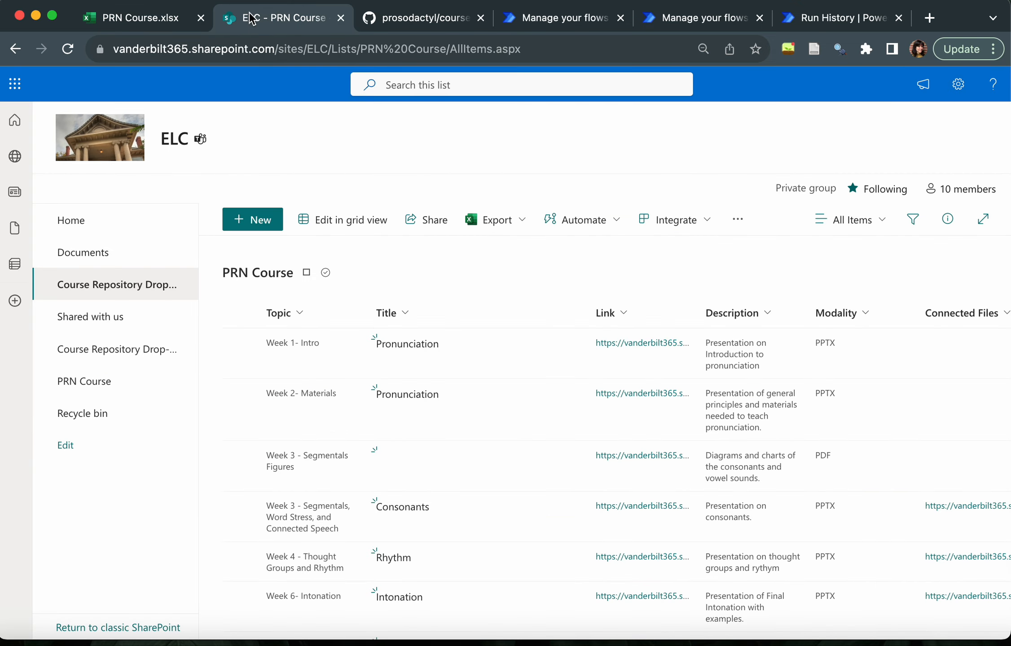
pyautogui.scroll(-1, 422, 484)
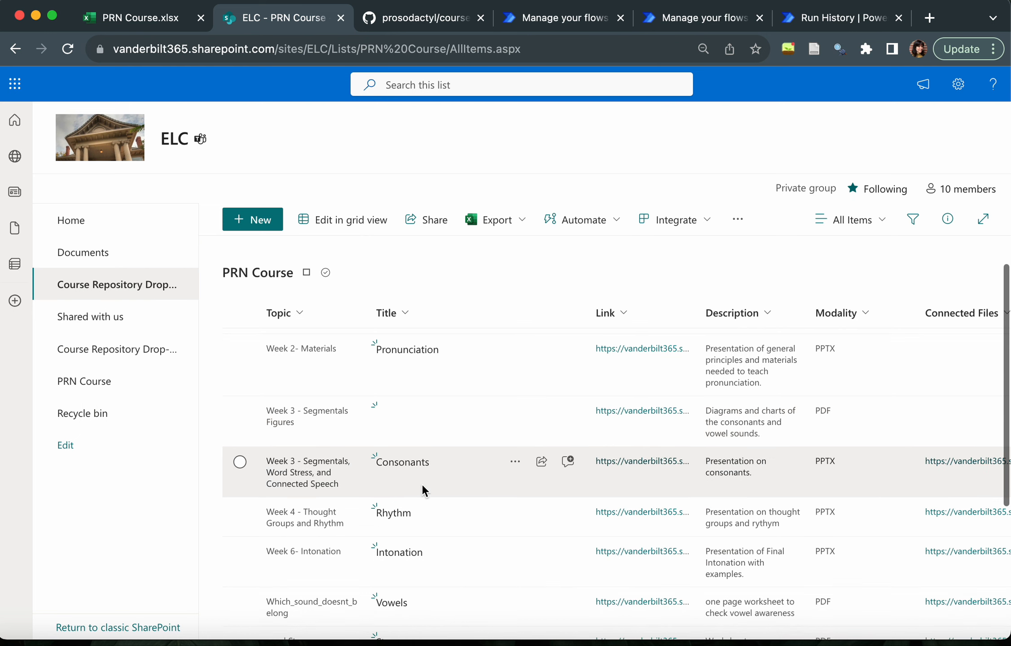
pyautogui.scroll(-2, 391, 501)
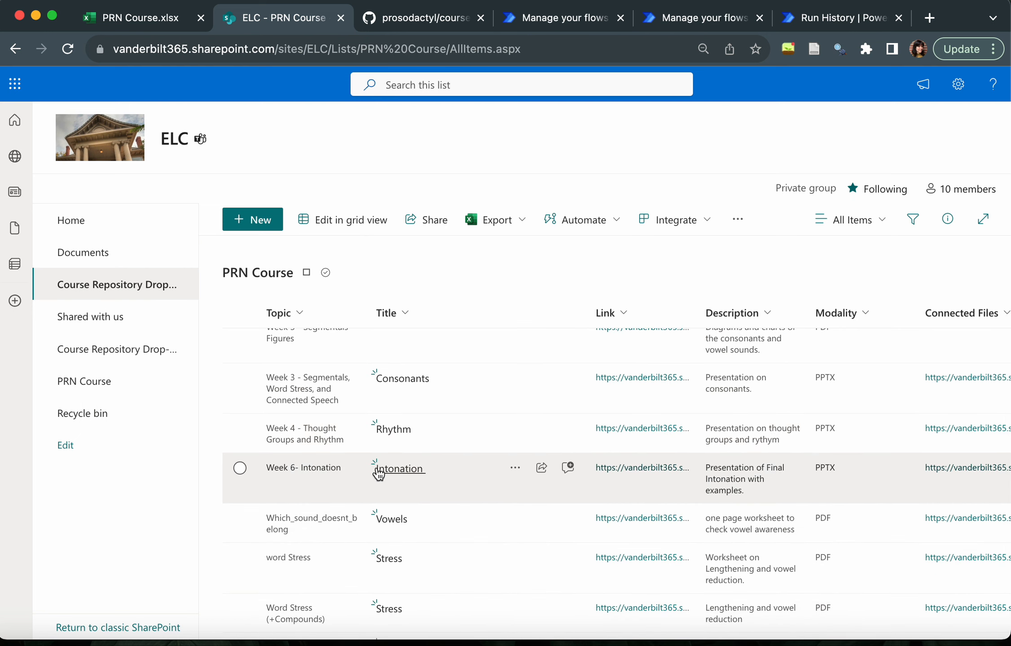
pyautogui.scroll(-3, 378, 539)
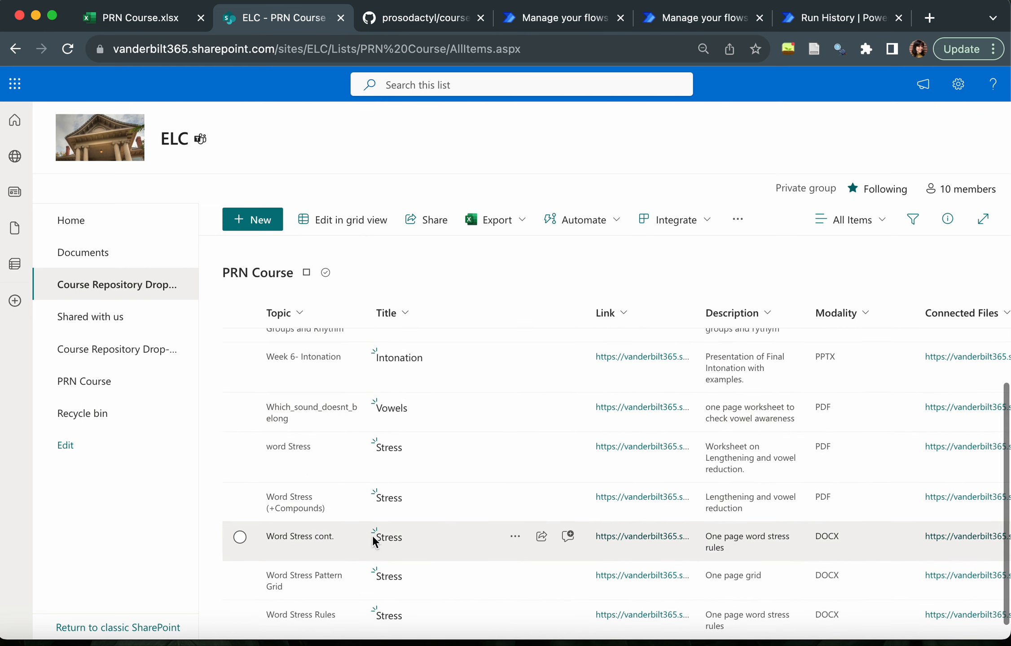
pyautogui.scroll(6, 387, 440)
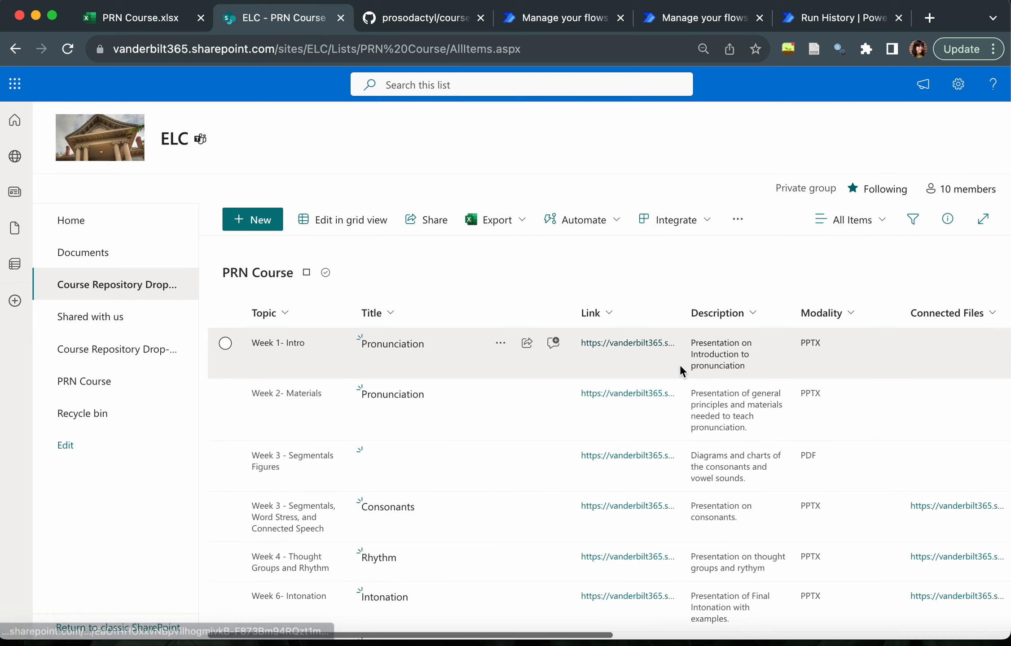
pyautogui.hscroll(6, 680, 365)
pyautogui.hscroll(10, 677, 364)
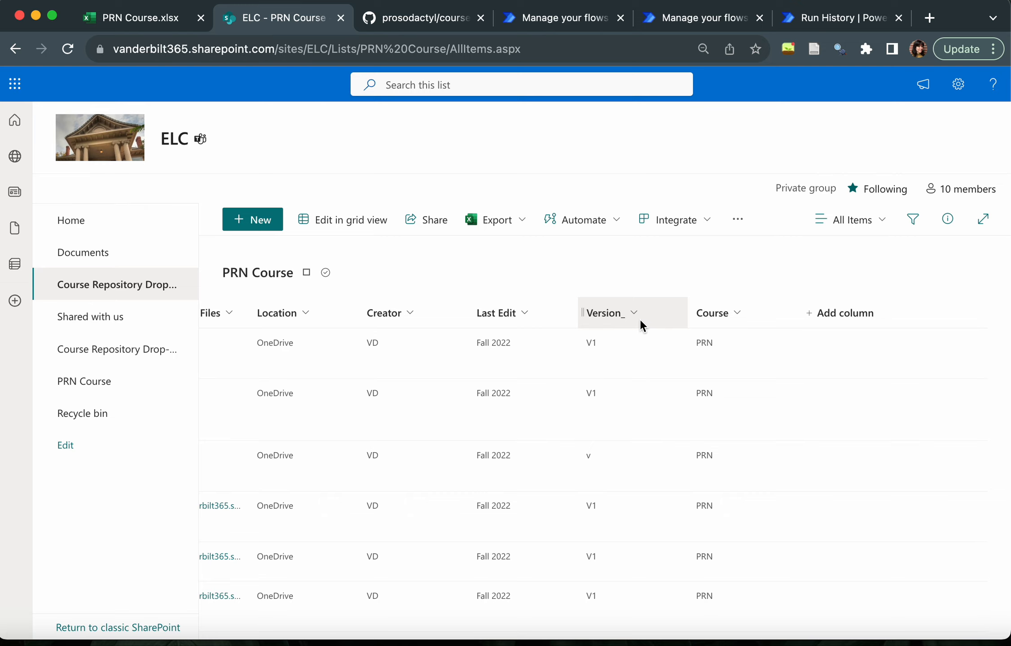
pyautogui.hscroll(-15, 580, 366)
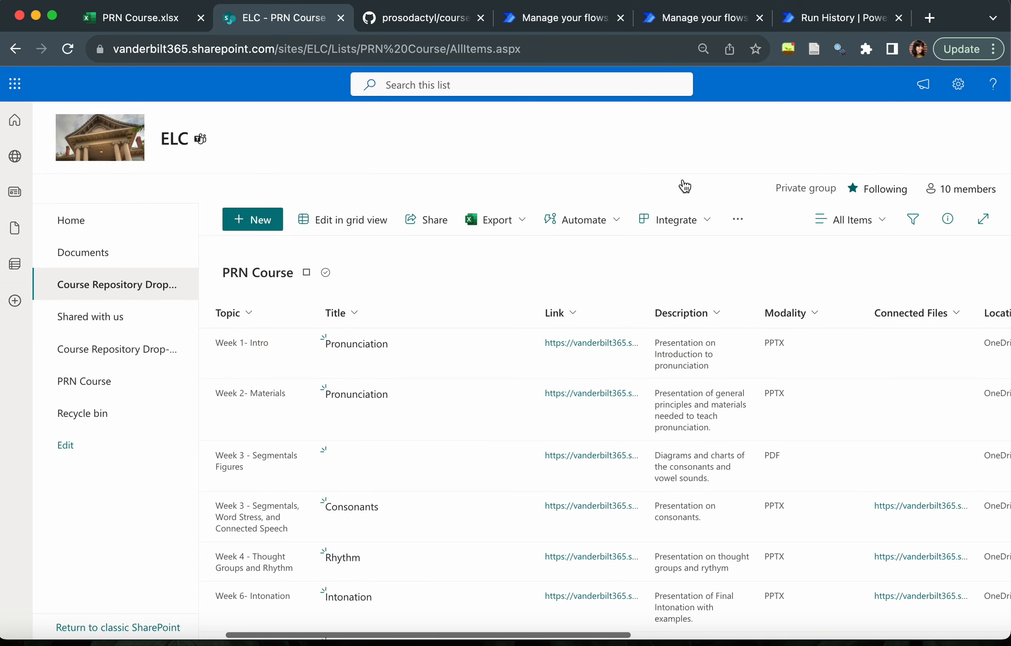
# Return to the run details in Power Automate and inspect the actions inside "Apply to each - Delete SP items not in Intersection"
pyautogui.click(807, 22)
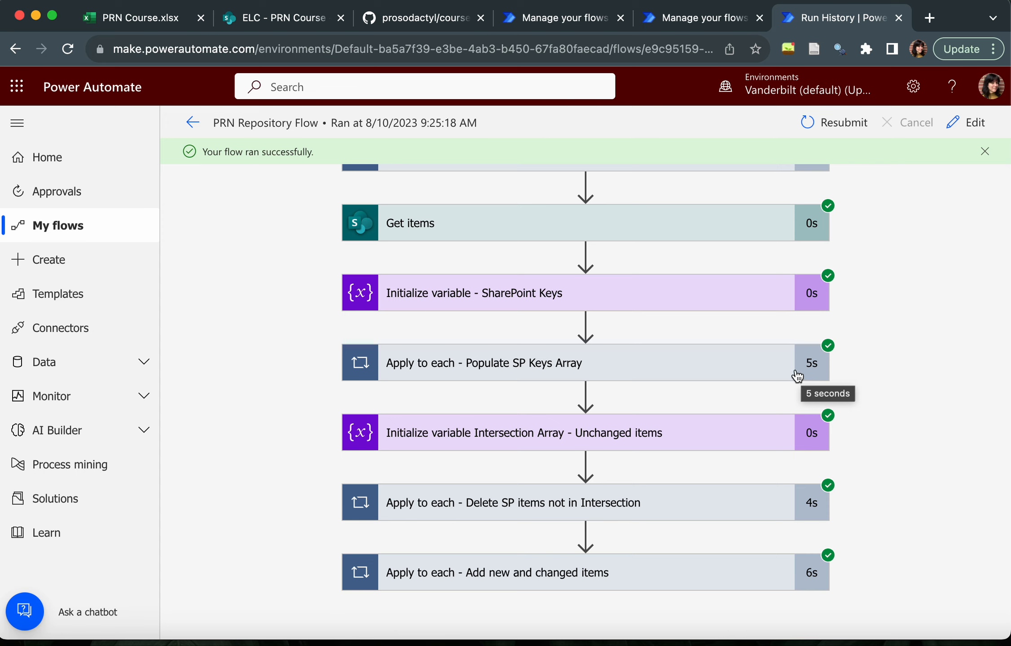
pyautogui.click(623, 496)
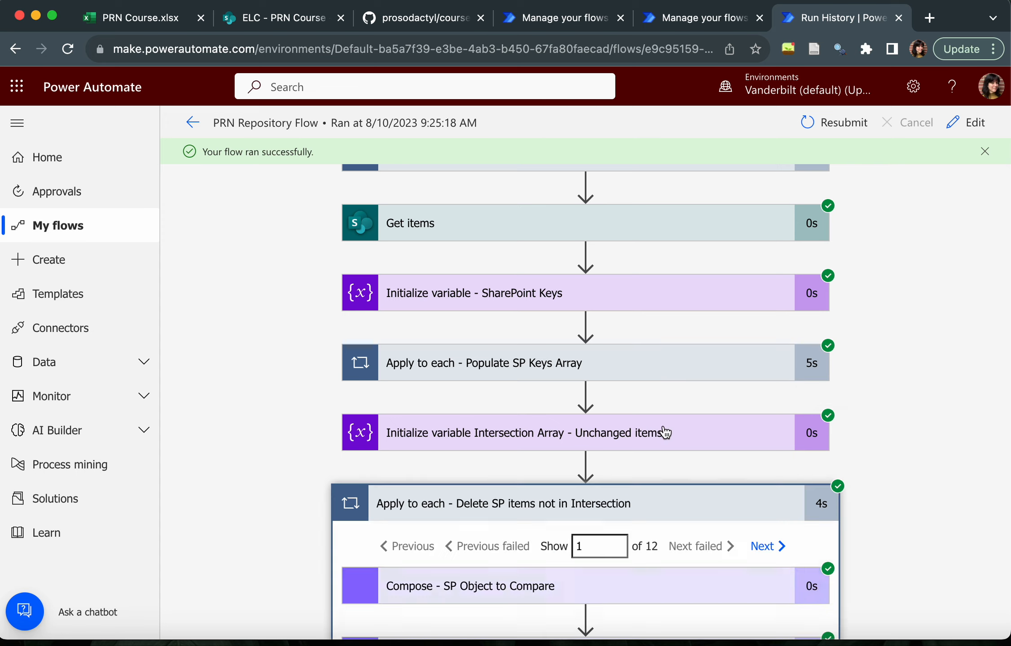
pyautogui.scroll(-5, 663, 429)
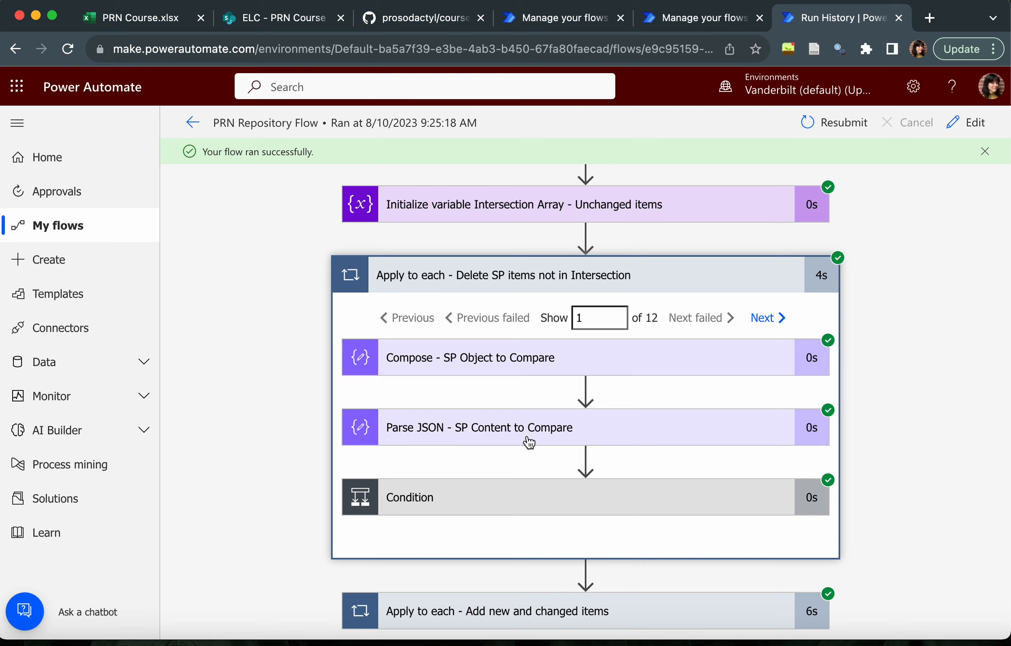
pyautogui.click(667, 275)
pyautogui.scroll(6, 666, 271)
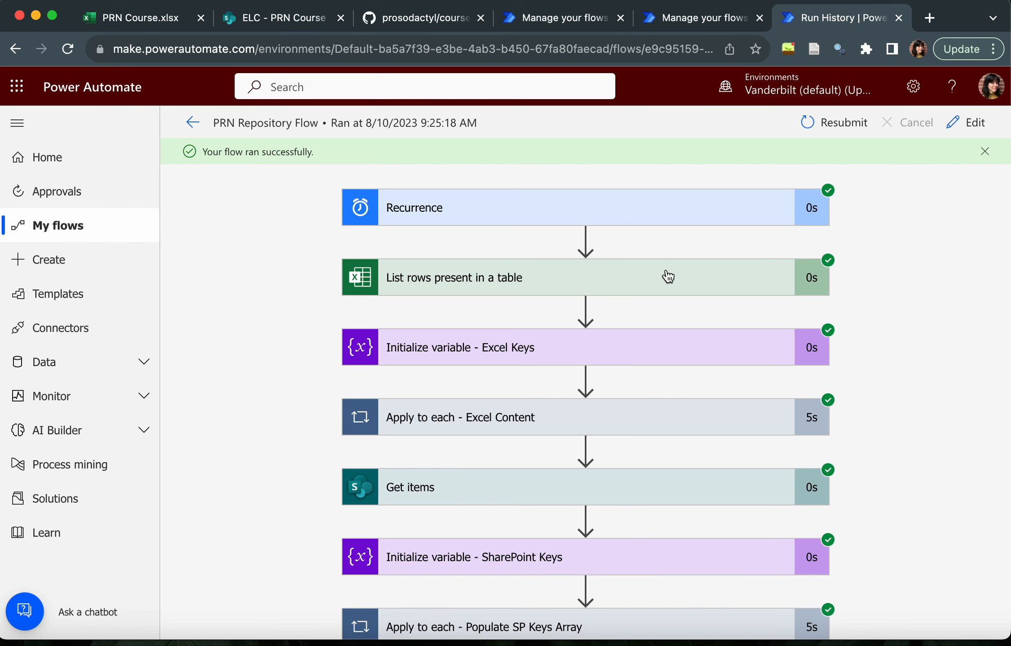
# In the PRN Course workbook, change the Which_sound_doesnt_belong topic to "Week 7 - Which_sound_doesnt_belong"
pyautogui.click(153, 16)
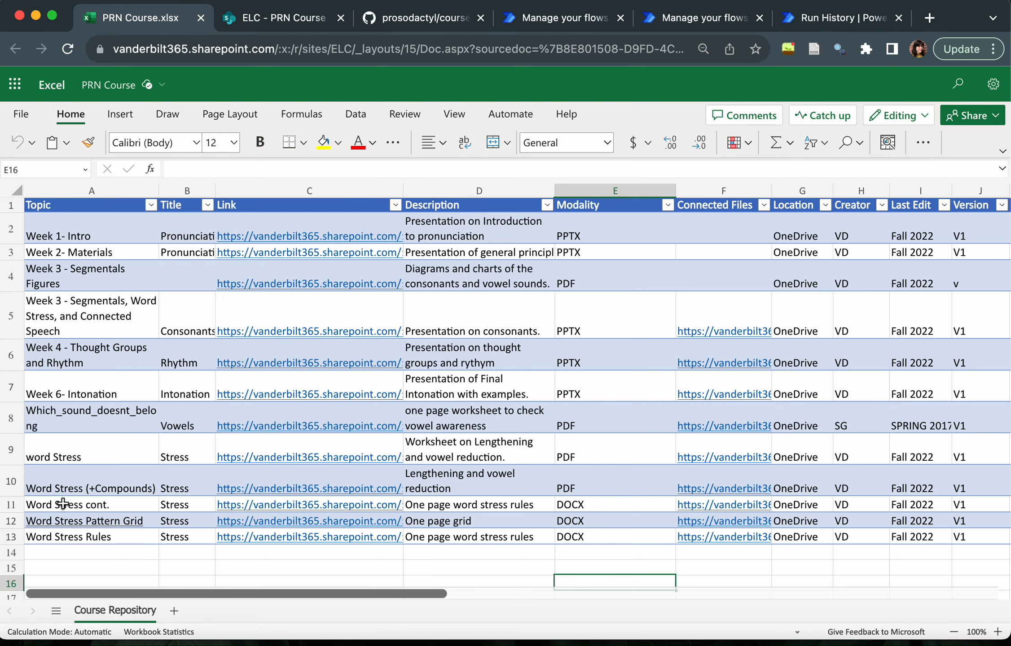
pyautogui.click(42, 422)
pyautogui.doubleClick(42, 422)
pyautogui.press('Home')
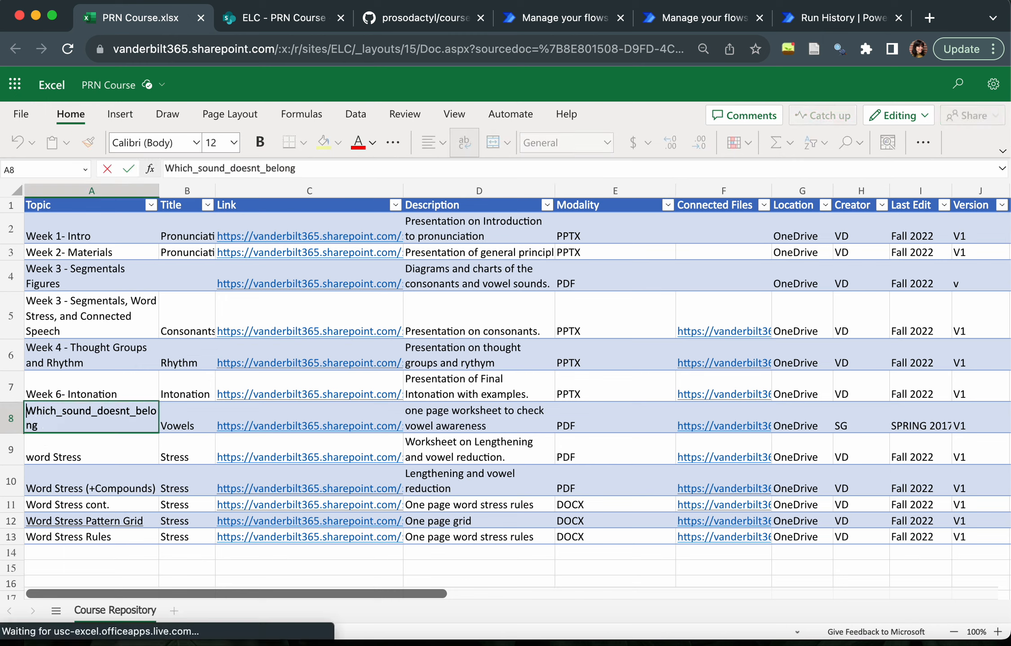
pyautogui.write('Week 7 =')
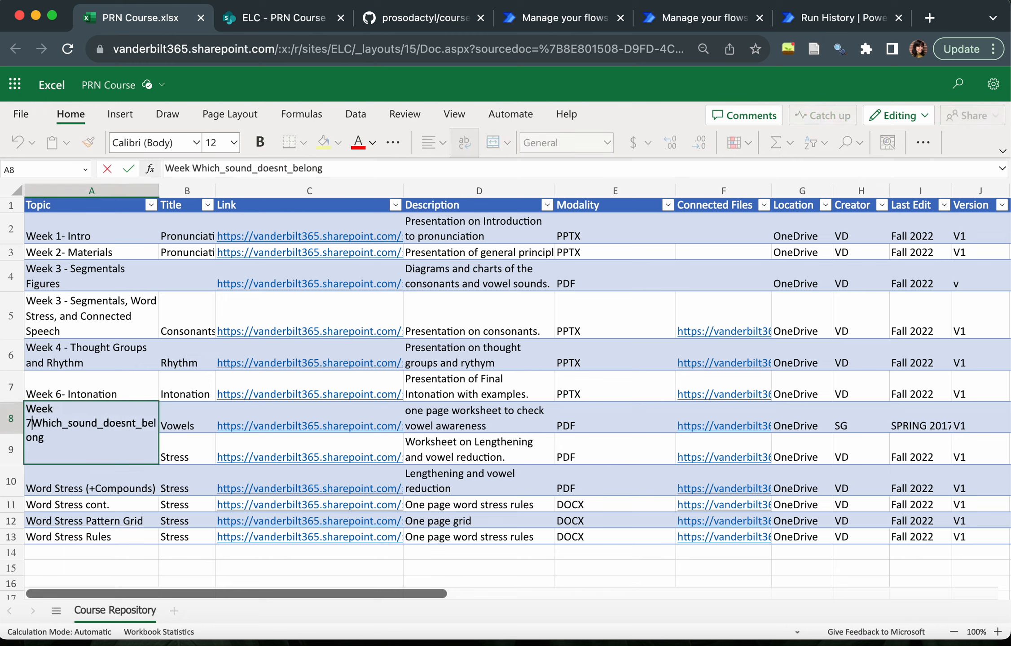
pyautogui.press('BackSpace')
pyautogui.write('-')
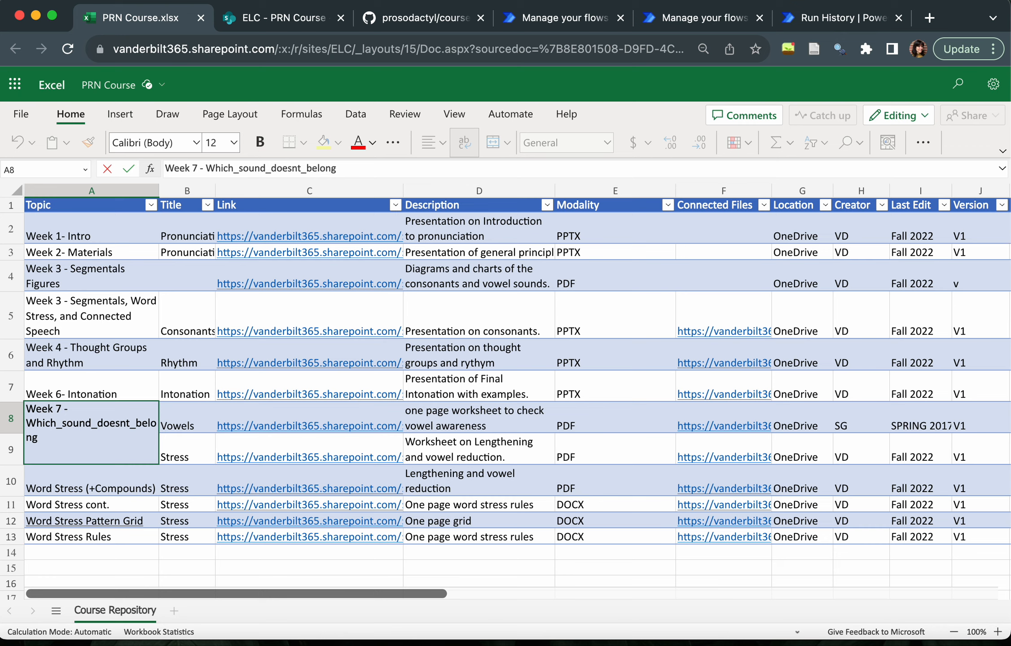
pyautogui.click(598, 425)
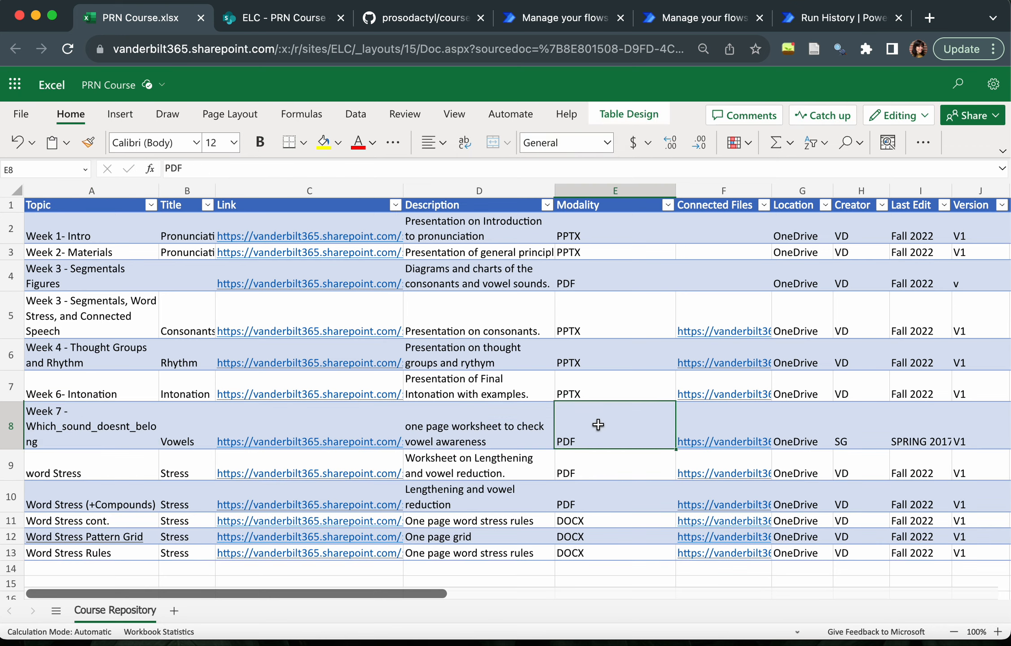
# Delete the entire "Word Stress (+Compounds)" row from the Course Repository sheet
pyautogui.click(10, 503)
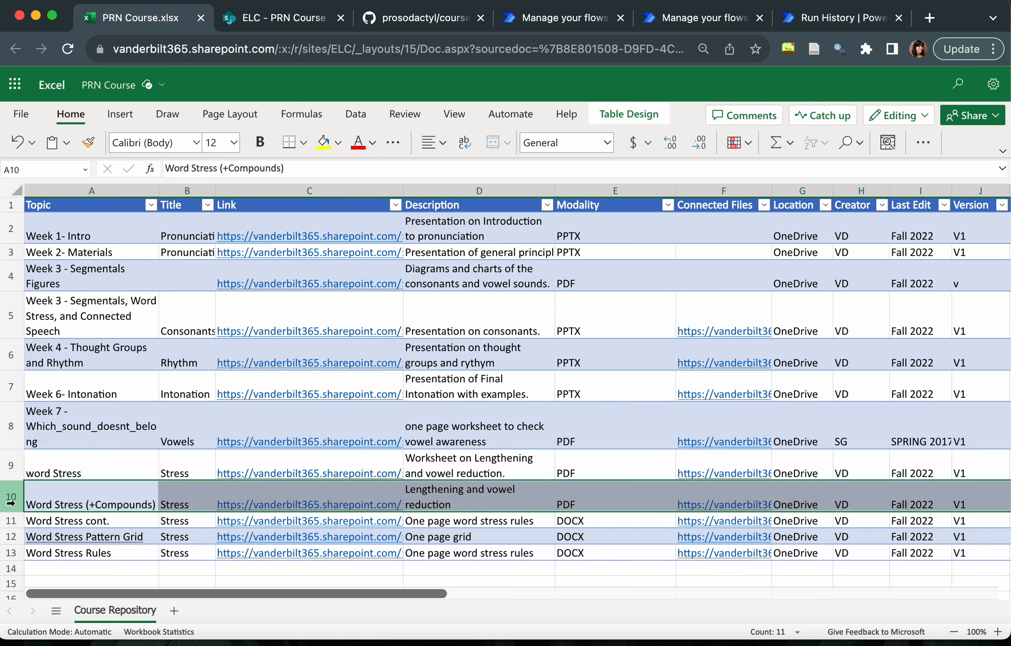
pyautogui.rightClick(10, 503)
pyautogui.click(88, 294)
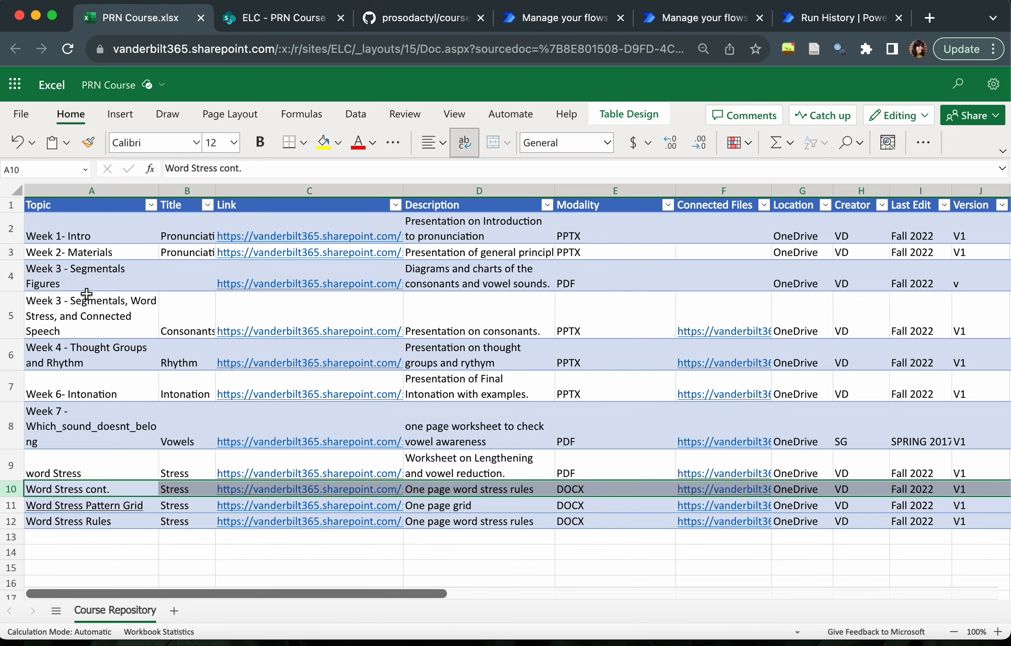
# Start a new row directly below "Word Stress Rules" in the Course Repository table with topic "Contrast" and title "Intonation"
pyautogui.scroll(-3, 113, 461)
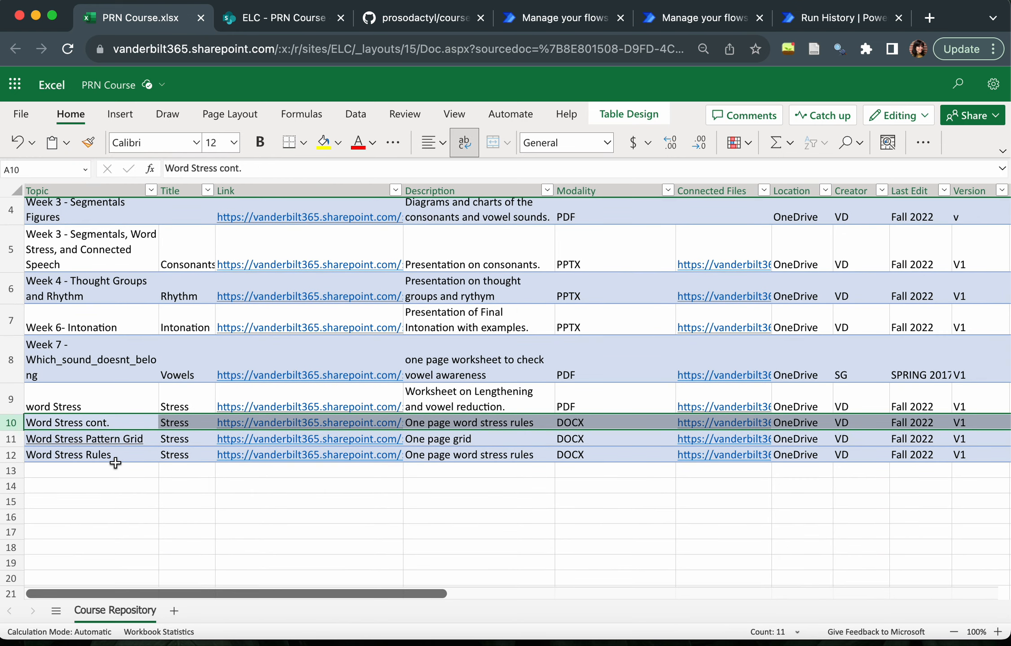
pyautogui.scroll(3, 115, 464)
pyautogui.scroll(-1, 115, 461)
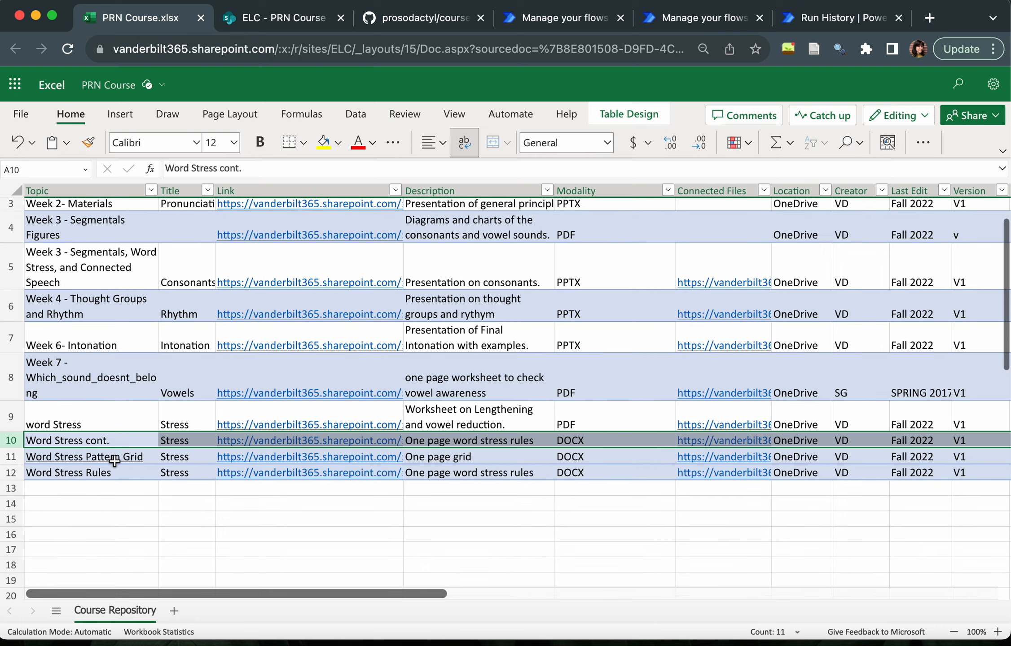
pyautogui.scroll(1, 114, 461)
pyautogui.click(113, 499)
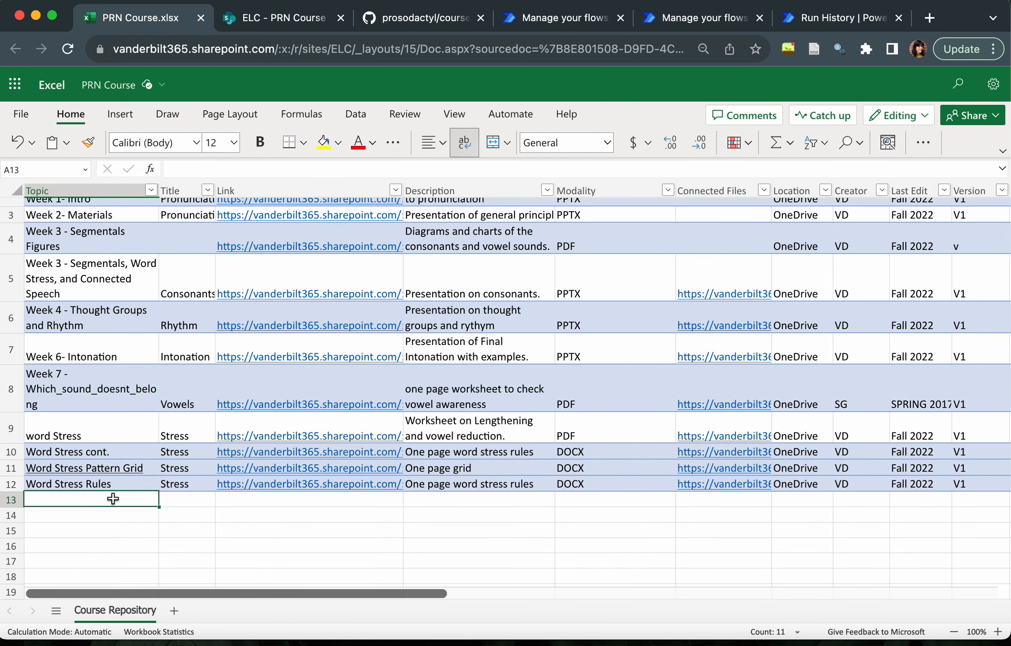
pyautogui.write('In')
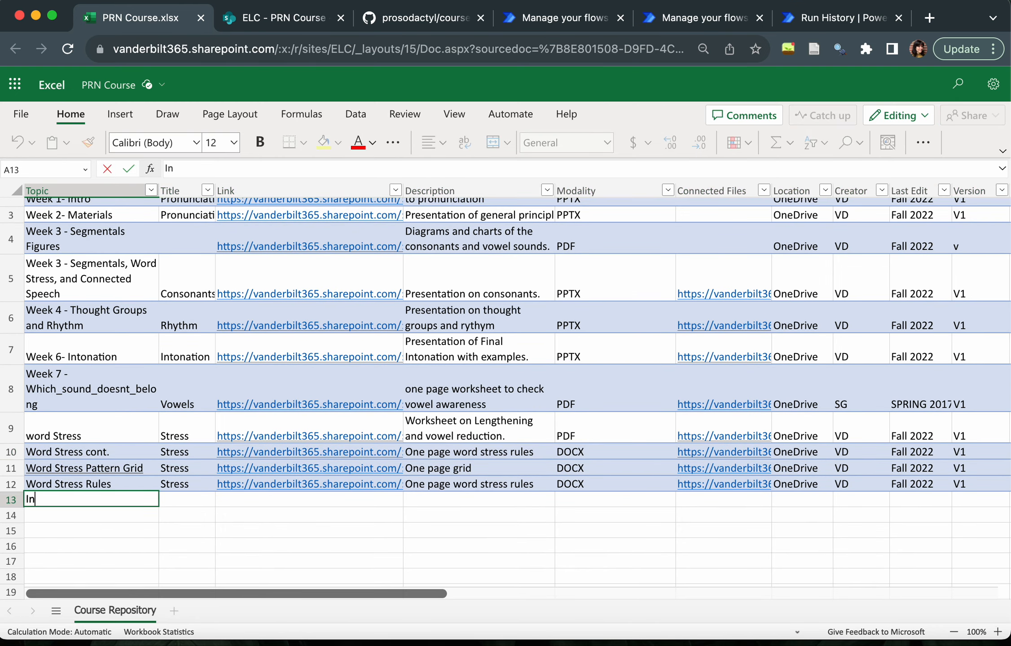
pyautogui.press('BackSpace')
pyautogui.press('BackSpace')
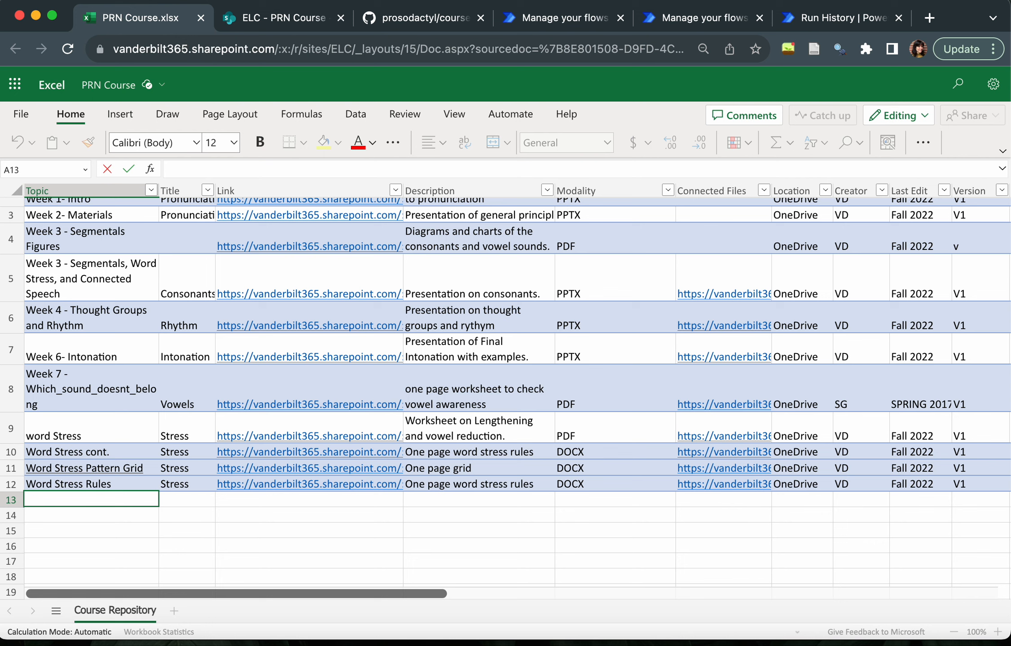
pyautogui.write('Contrast')
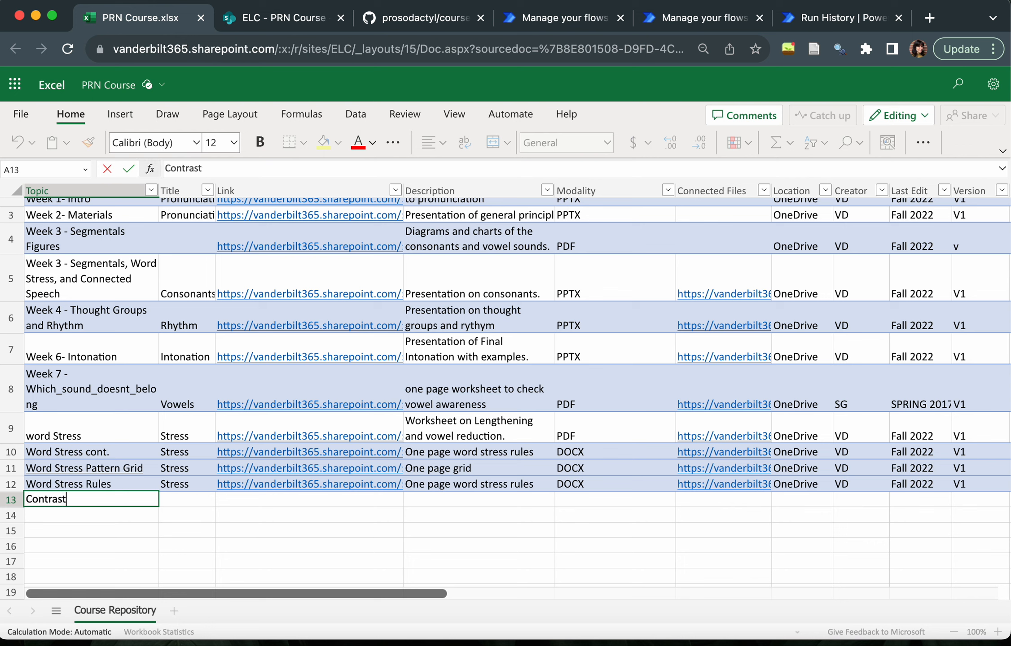
pyautogui.press('Tab')
pyautogui.write('Intonation')
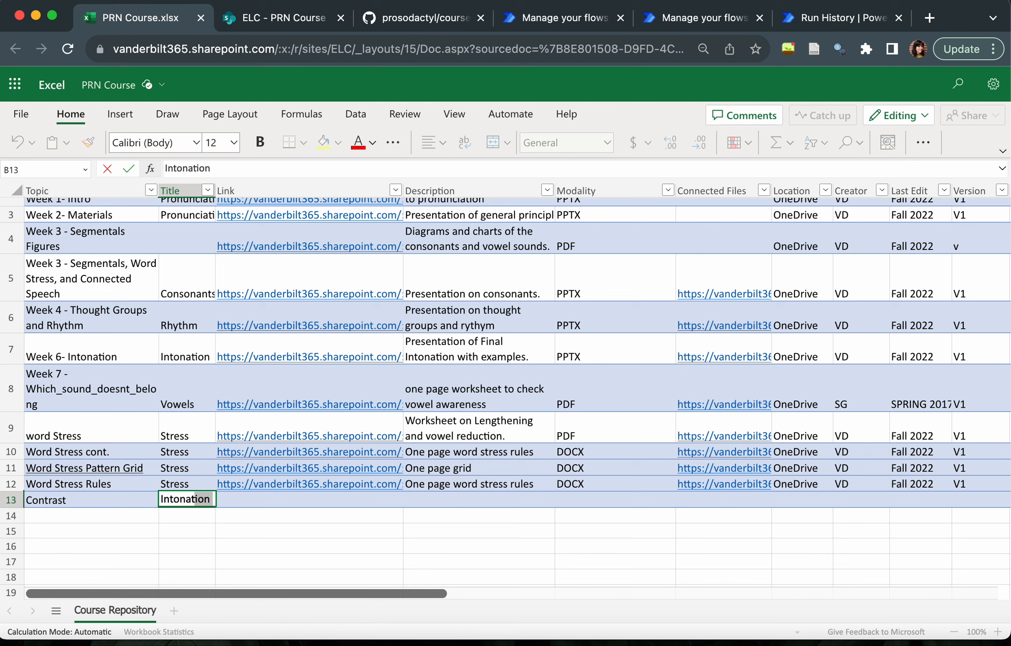
pyautogui.press('Tab')
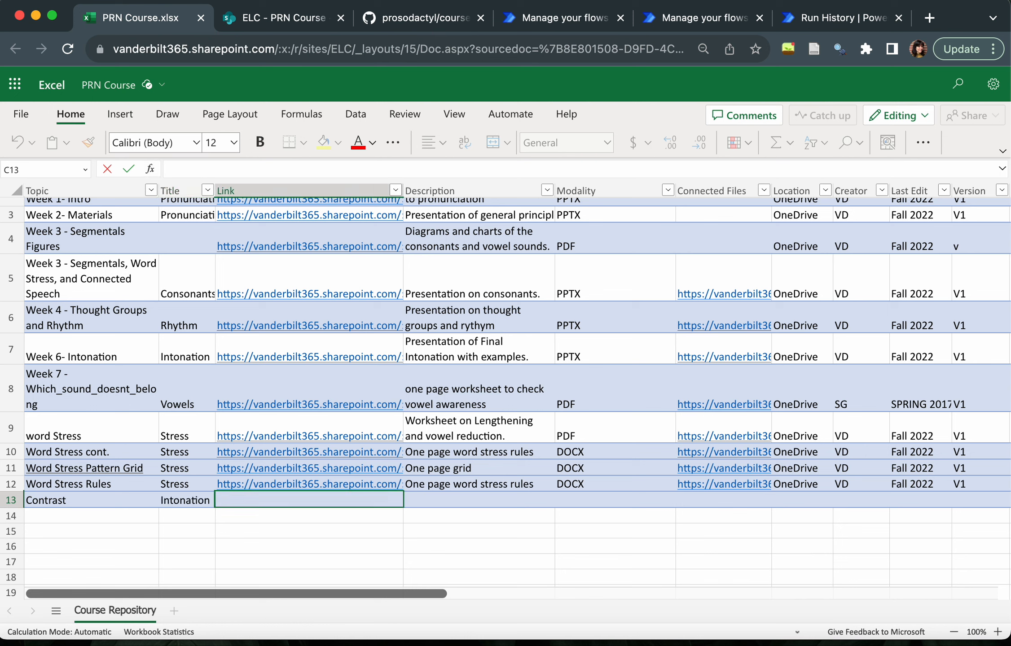
# Copy the link from the "Week 7 - Which_sound_doesnt_belong" row into the Contrast row's Link cell
pyautogui.click(271, 388)
pyautogui.press('super+c')
pyautogui.click(314, 500)
pyautogui.press('super+v')
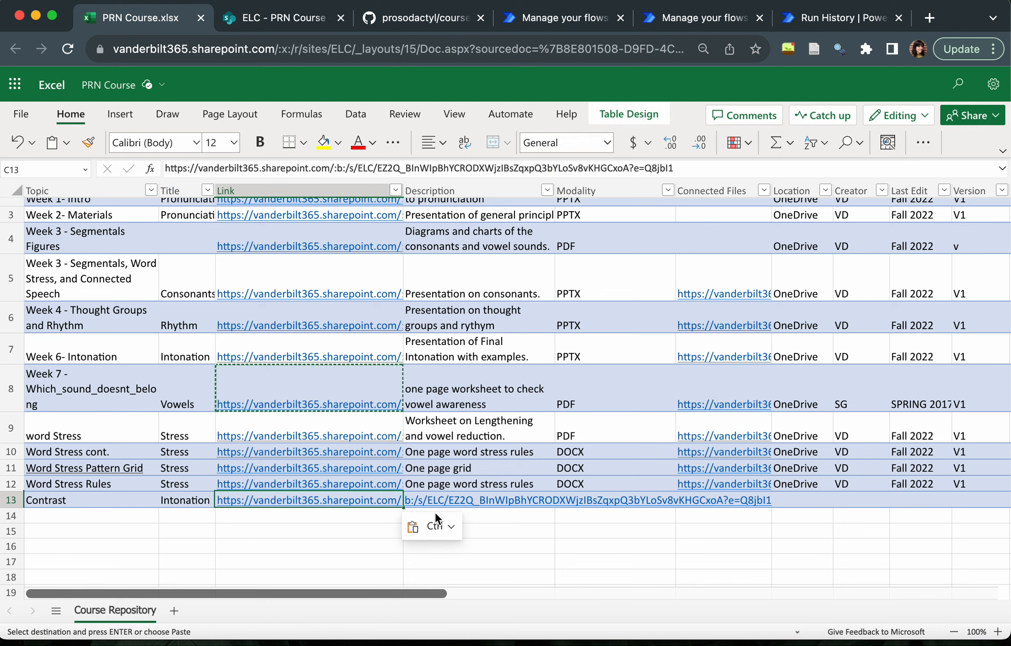
pyautogui.press('Tab')
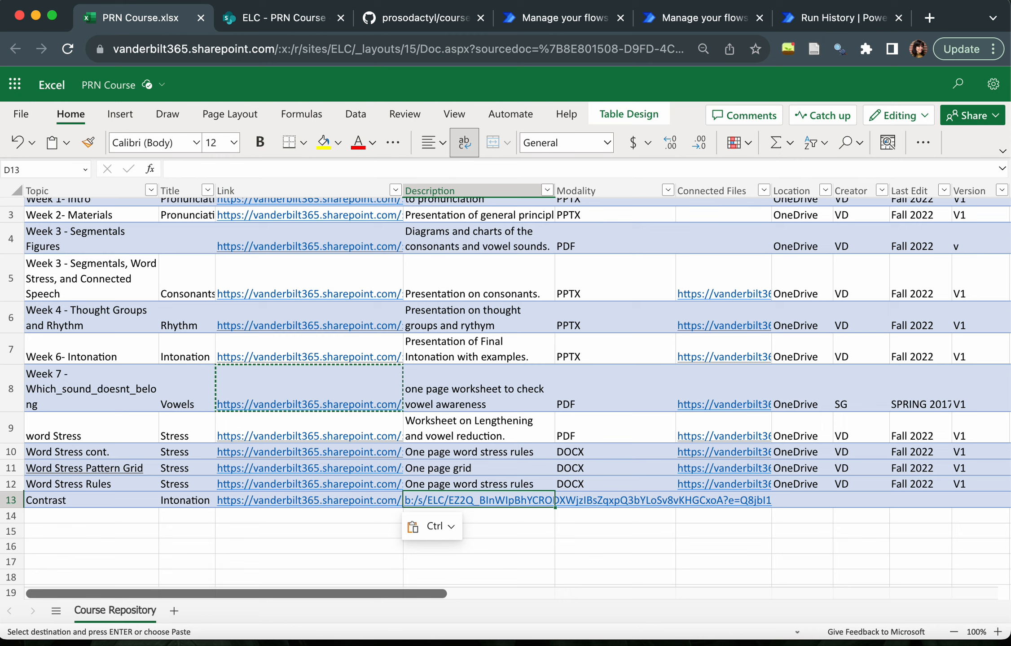
# Enter "Constrative accent intonation" as the Contrast row's description and PDF as its modality
pyautogui.write('Constrat')
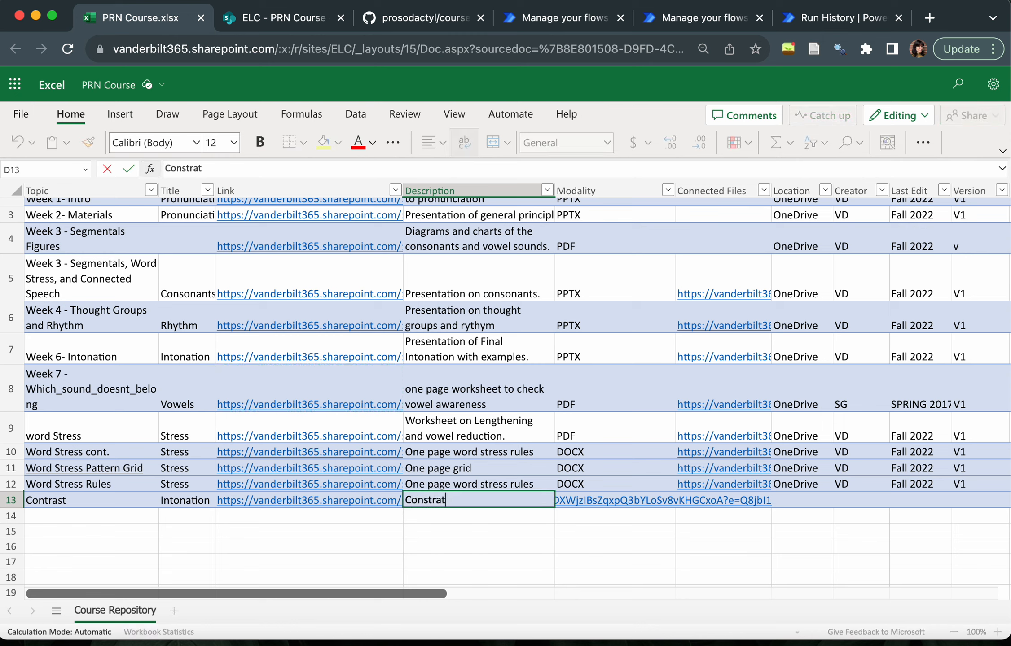
pyautogui.write('ive accent intonation')
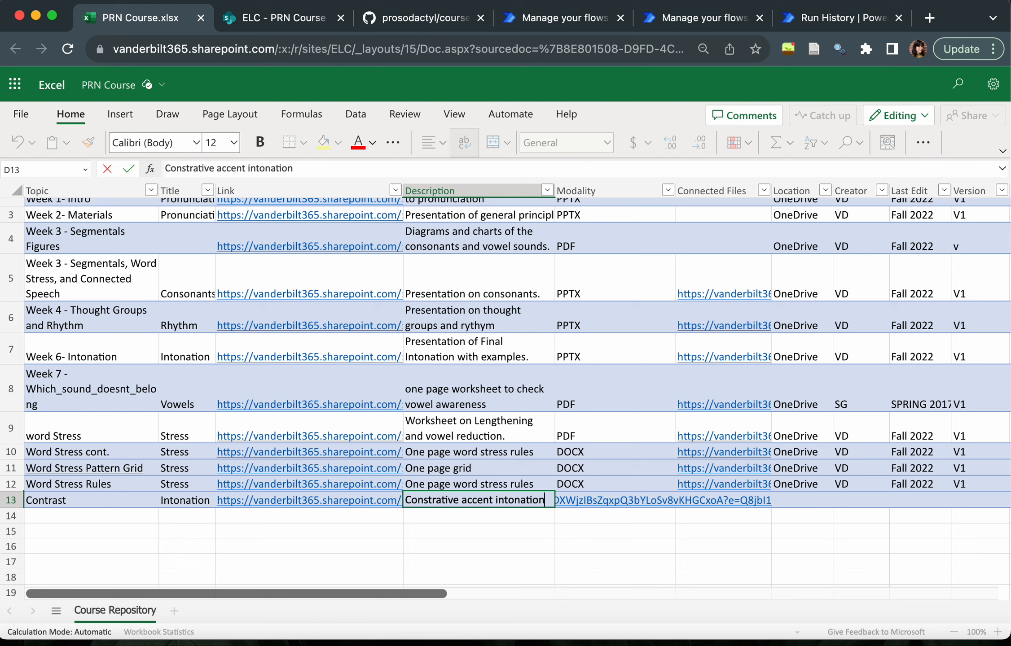
pyautogui.press('Tab')
pyautogui.write('PDF')
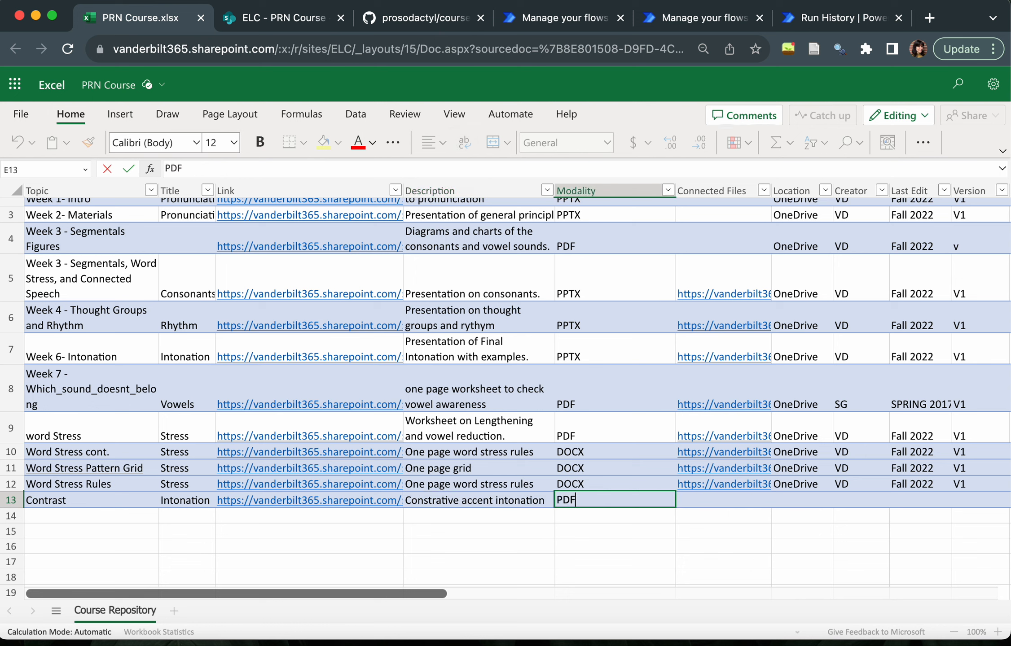
pyautogui.press('Tab')
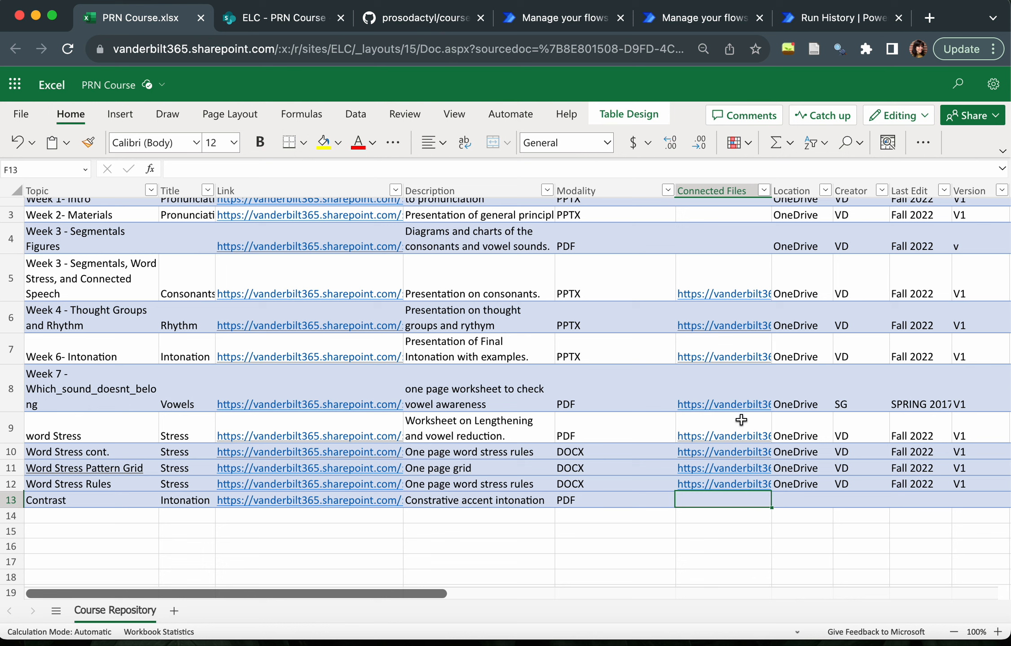
# Copy the Connected Files link from the "Week 6- Intonation" row into the Contrast row
pyautogui.click(709, 361)
pyautogui.press('super+c')
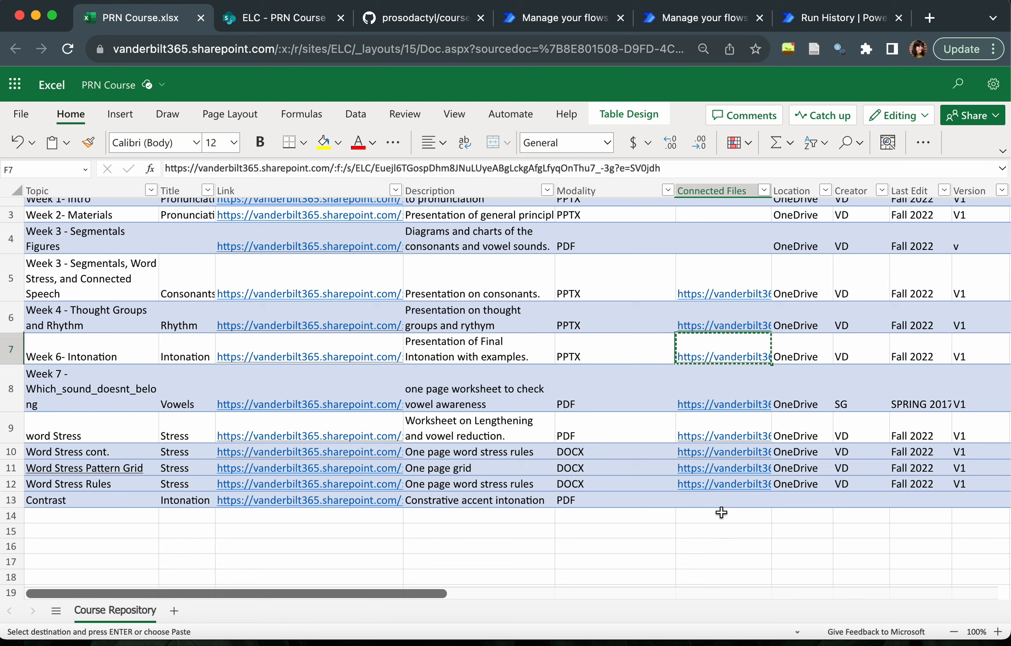
pyautogui.click(718, 501)
pyautogui.press('super+v')
# Complete the Contrast row with location OneDrive, creator MP, last edit "Fall 2023", version V1 and course PRN
pyautogui.click(813, 499)
pyautogui.write('OneDrive')
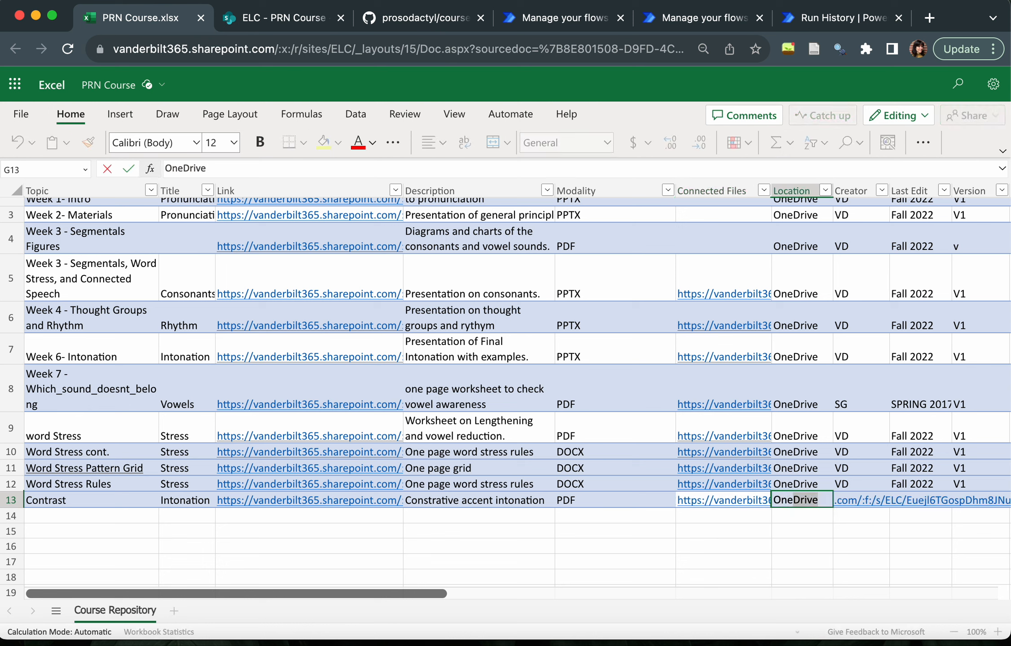
pyautogui.press('Tab')
pyautogui.write('MP')
pyautogui.press('Tab')
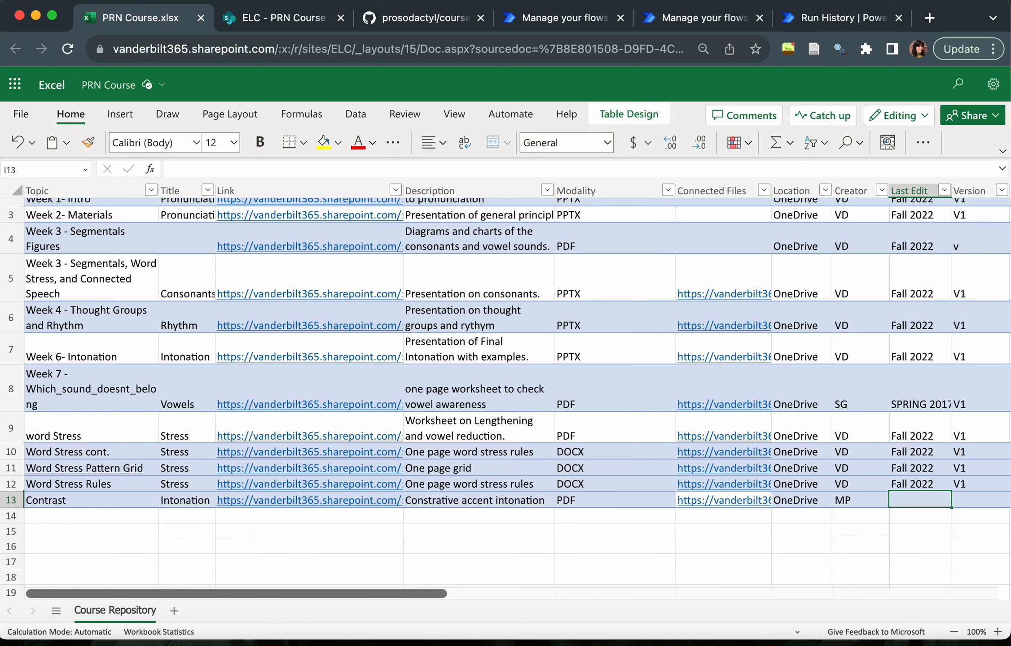
pyautogui.write('Fall 2023')
pyautogui.press('Tab')
pyautogui.write('V1')
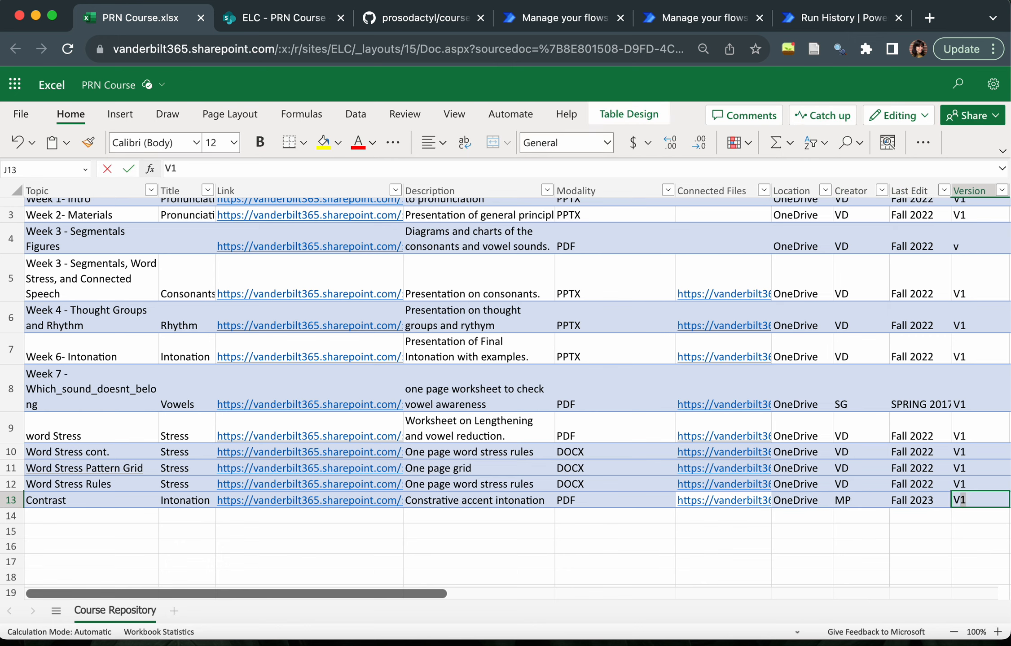
pyautogui.hscroll(3, 837, 528)
pyautogui.press('Tab')
pyautogui.write('PRN')
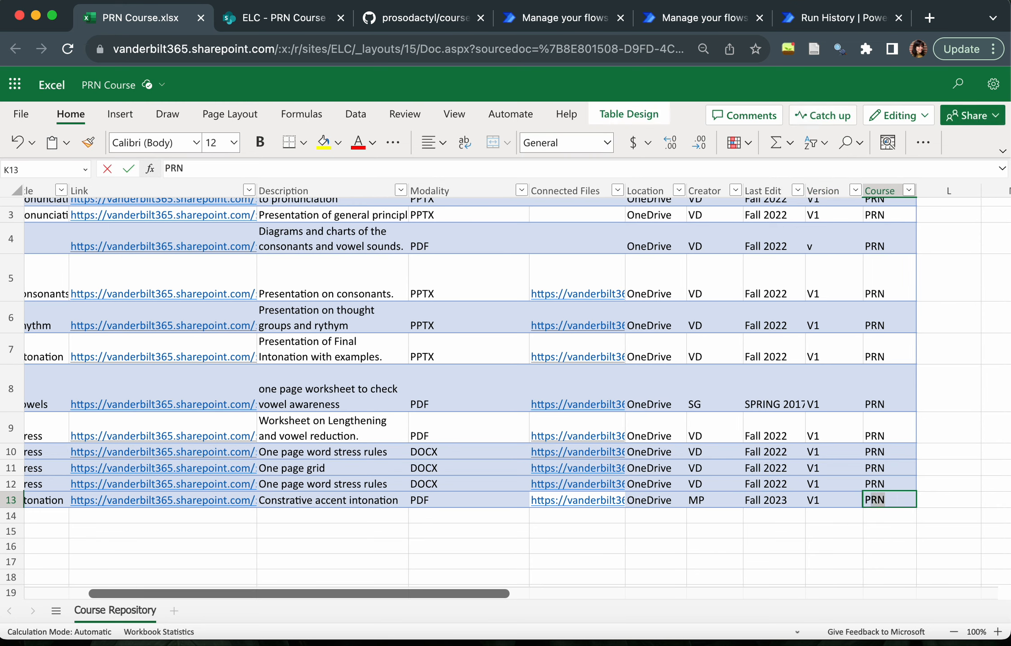
pyautogui.click(838, 528)
pyautogui.hscroll(-5, 844, 528)
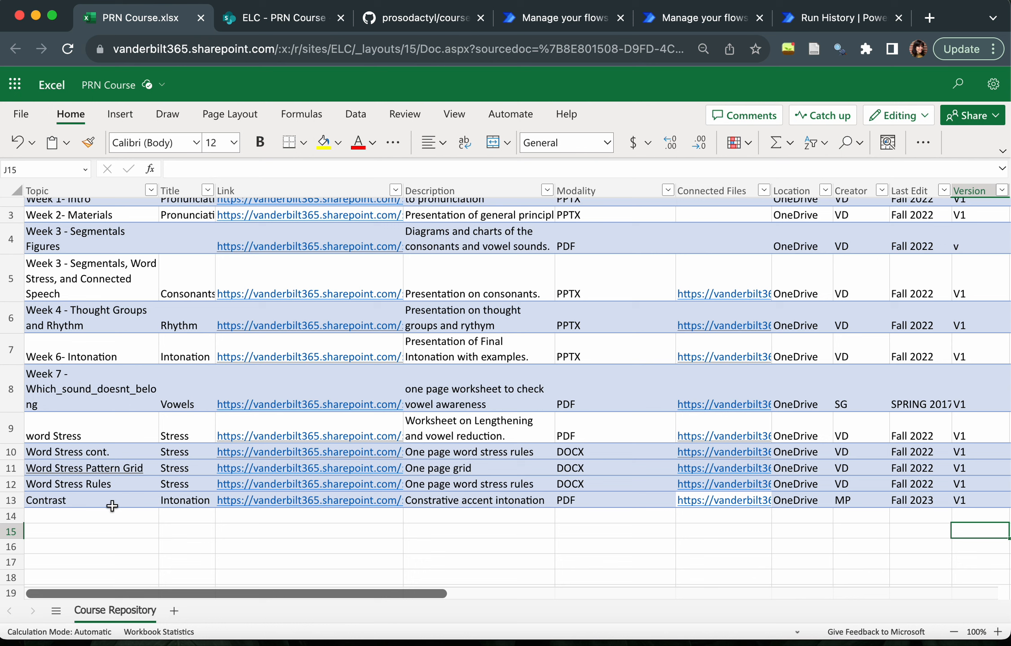
pyautogui.scroll(2, 81, 386)
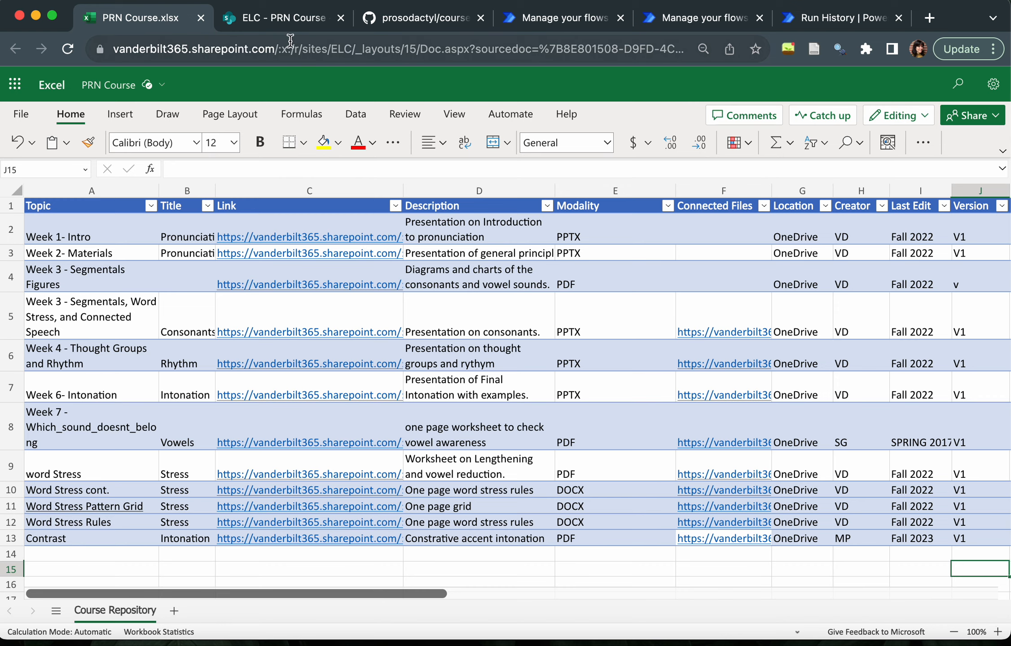
# Check the existing items in the PRN Course SharePoint list and resubmit the PRN Repository Flow run in Power Automate
pyautogui.click(283, 18)
pyautogui.scroll(-5, 356, 481)
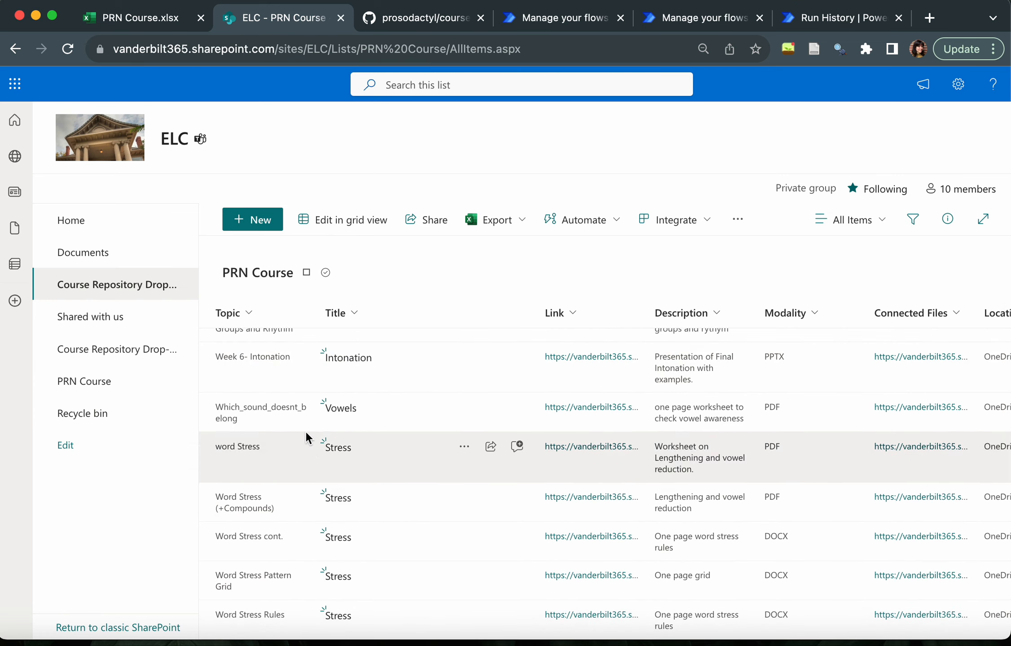
pyautogui.scroll(5, 308, 629)
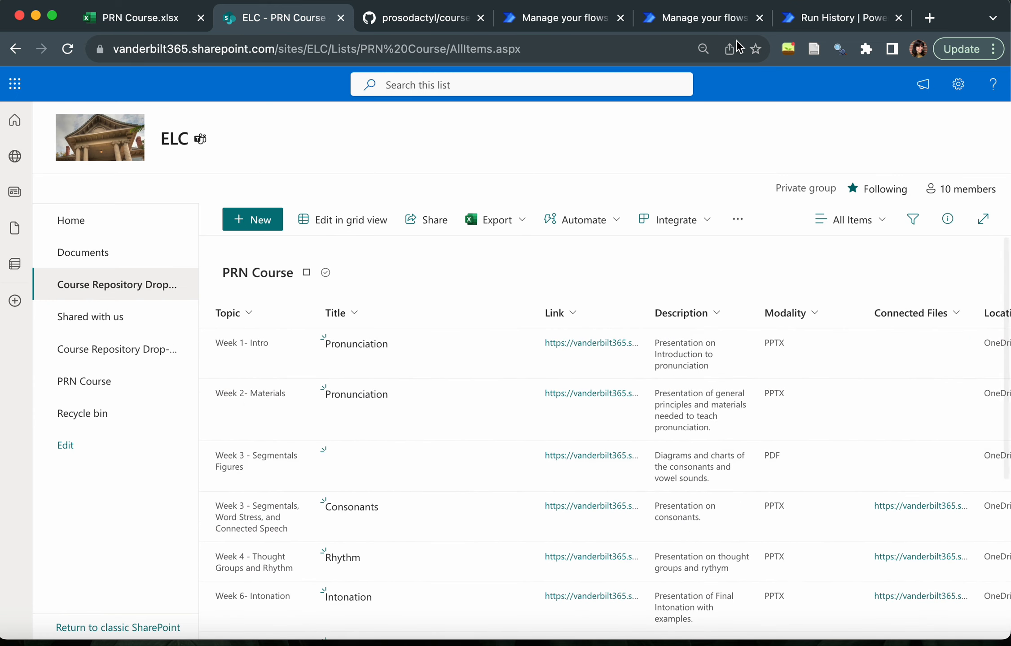
pyautogui.click(817, 19)
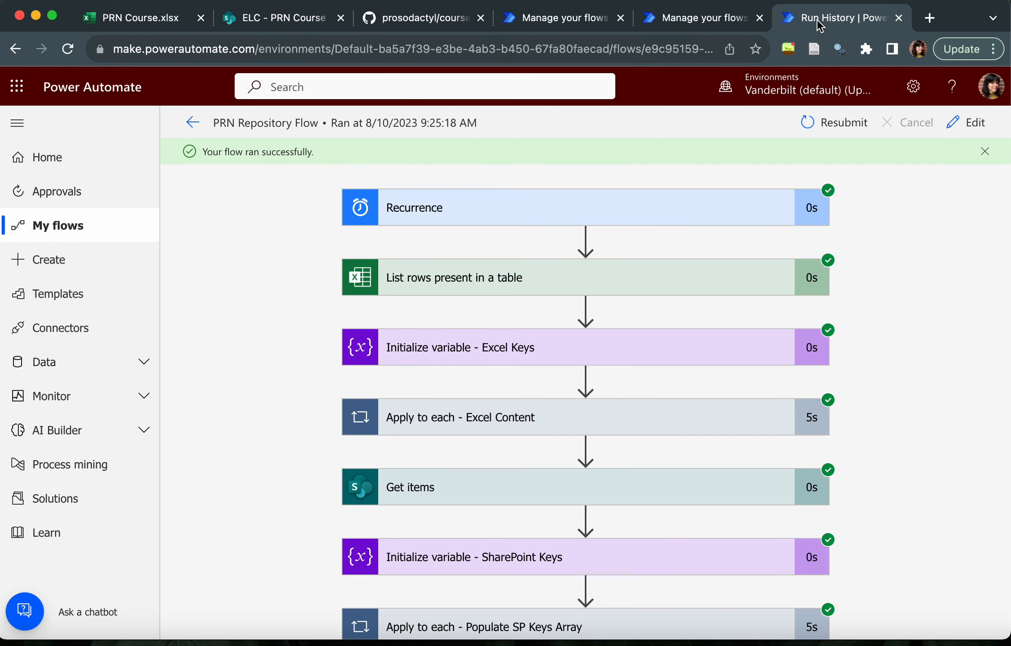
pyautogui.click(834, 127)
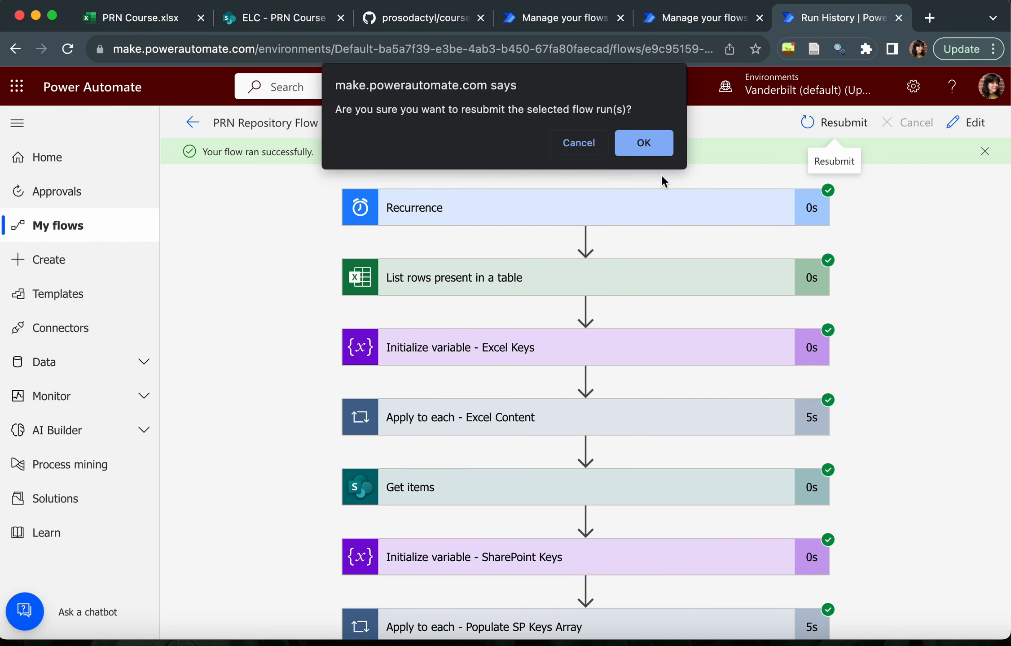
pyautogui.click(642, 149)
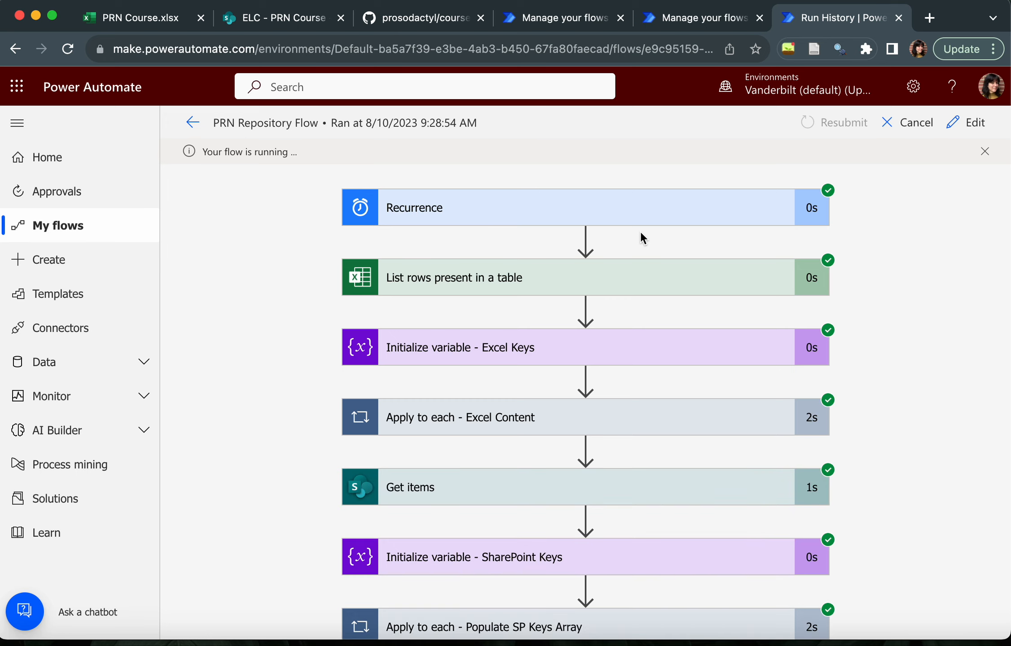
pyautogui.scroll(-6, 641, 238)
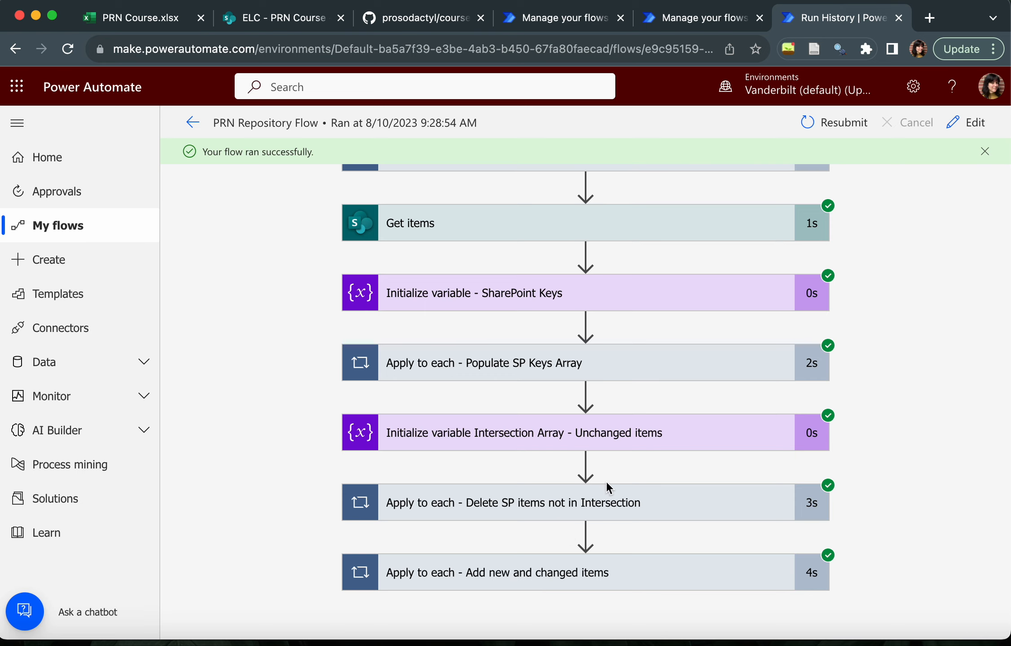
pyautogui.scroll(6, 392, 186)
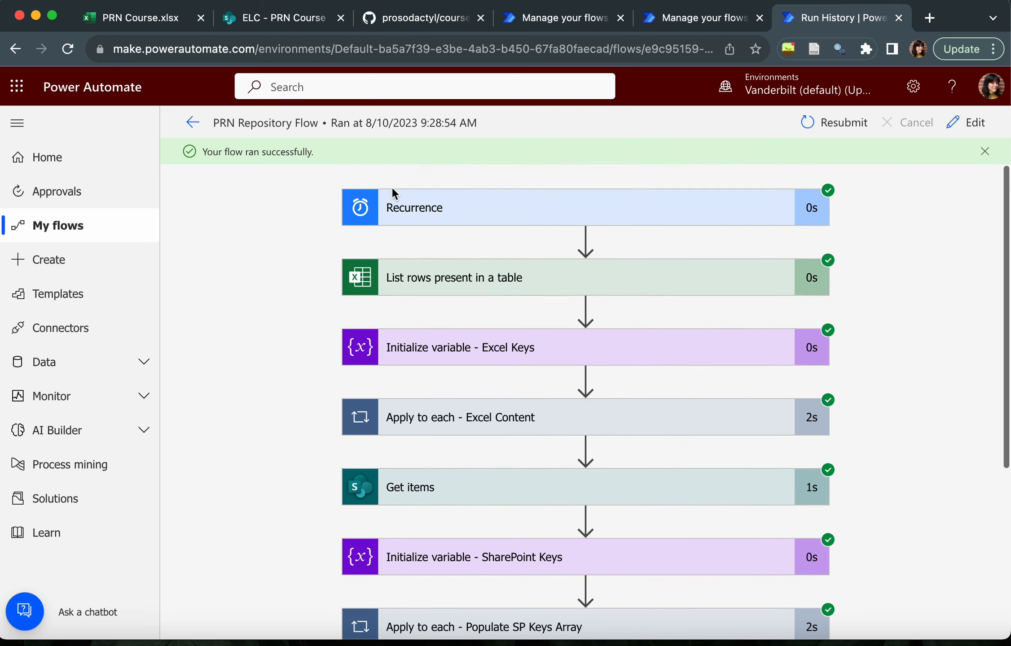
pyautogui.scroll(-6, 392, 187)
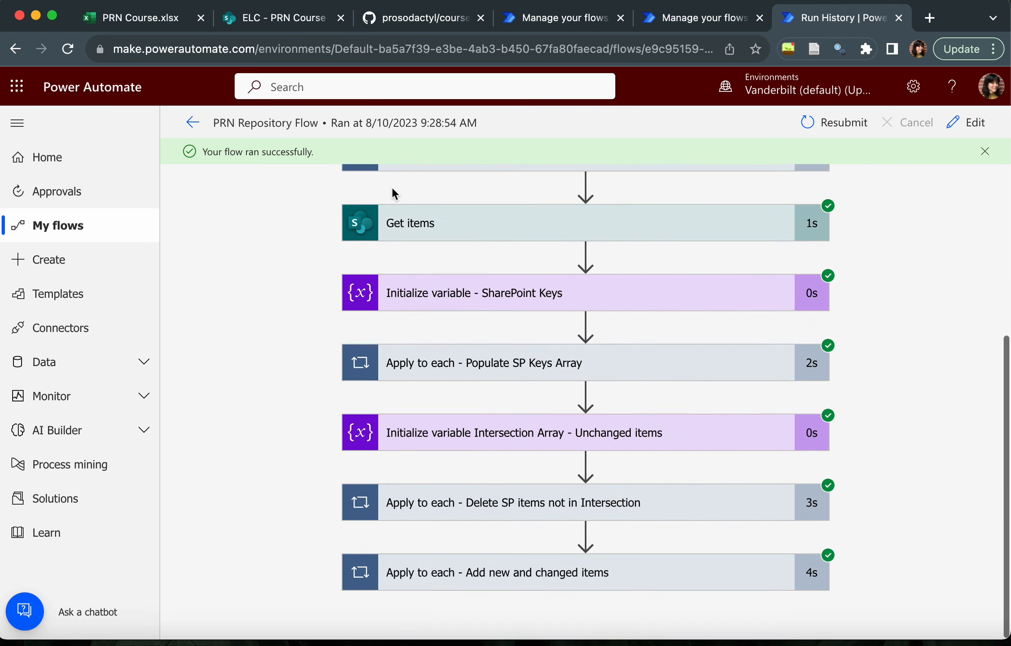
# Return to the PRN Course SharePoint list, select all its items and compare them with the rows in the PRN Course workbook
pyautogui.click(251, 22)
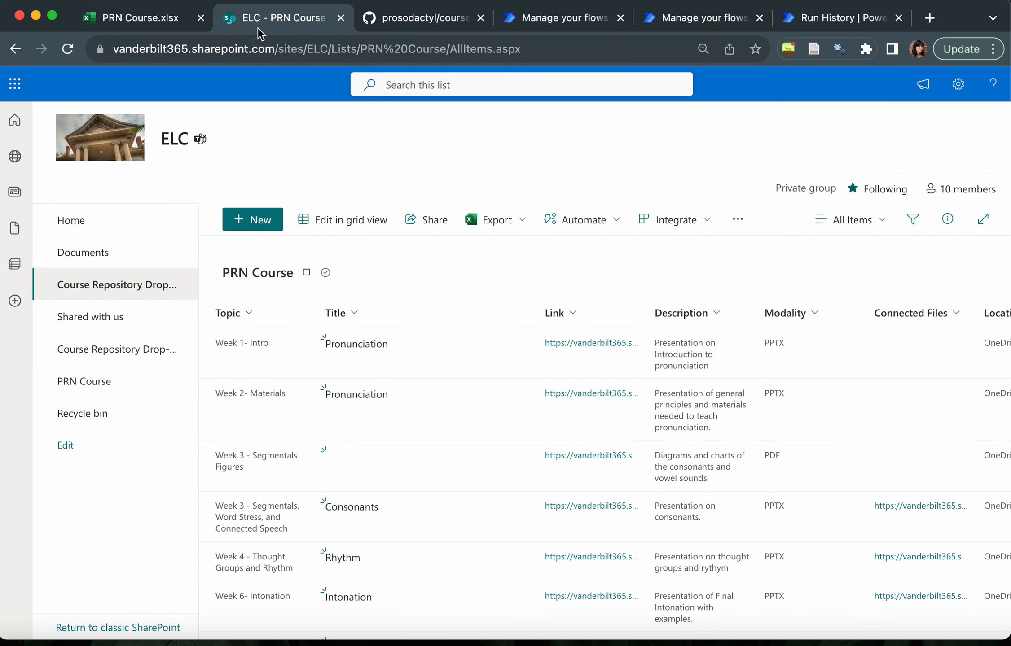
pyautogui.scroll(-3, 245, 290)
pyautogui.scroll(-3, 244, 286)
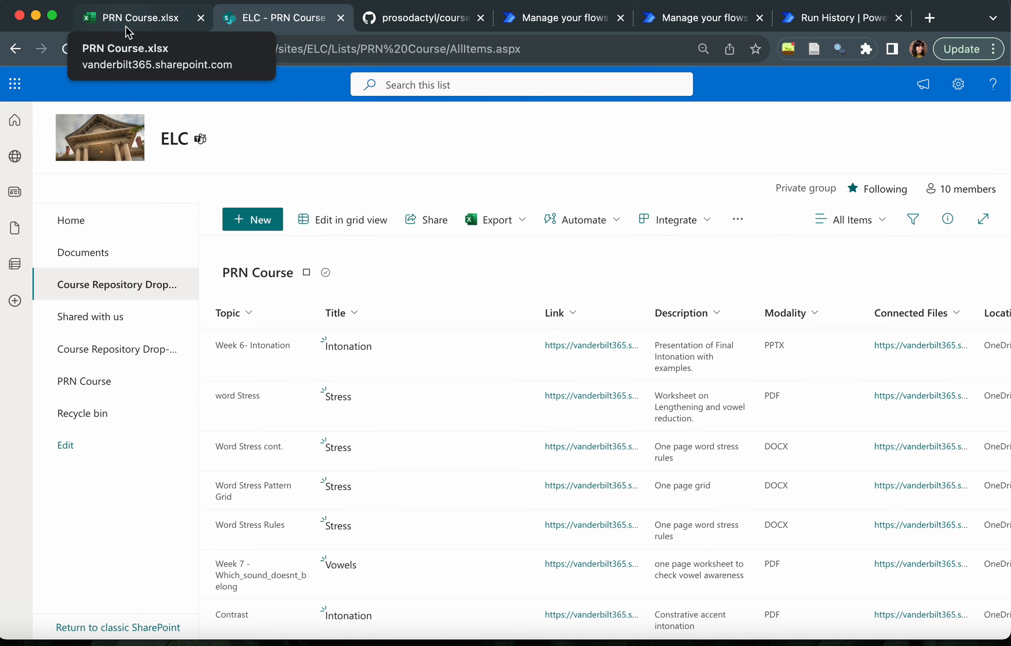
pyautogui.scroll(5, 235, 283)
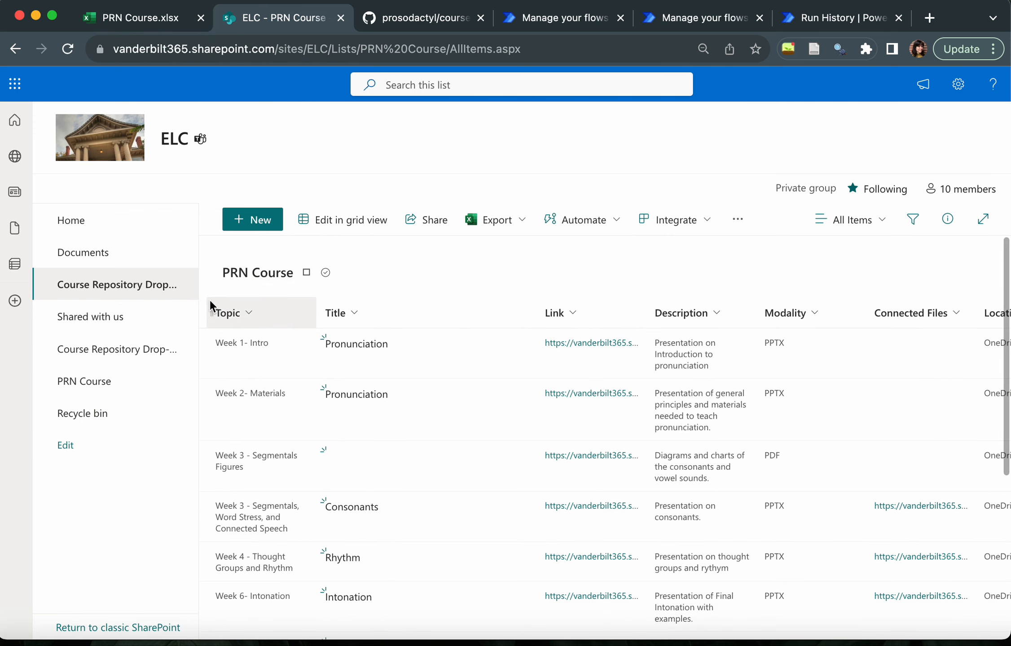
pyautogui.hscroll(-1, 300, 290)
pyautogui.click(240, 313)
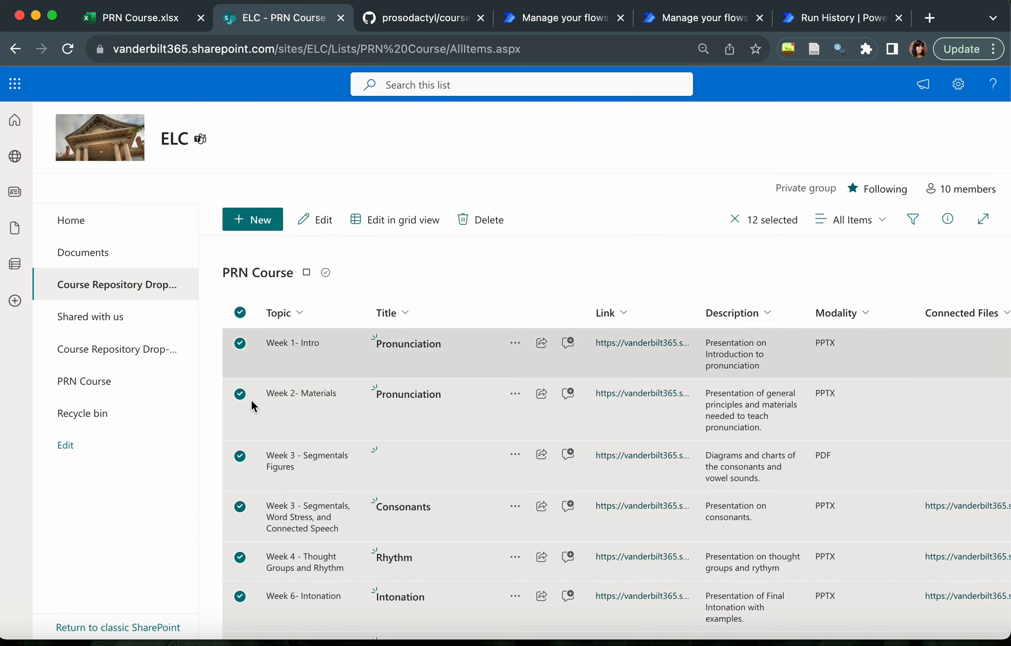
pyautogui.scroll(-5, 247, 406)
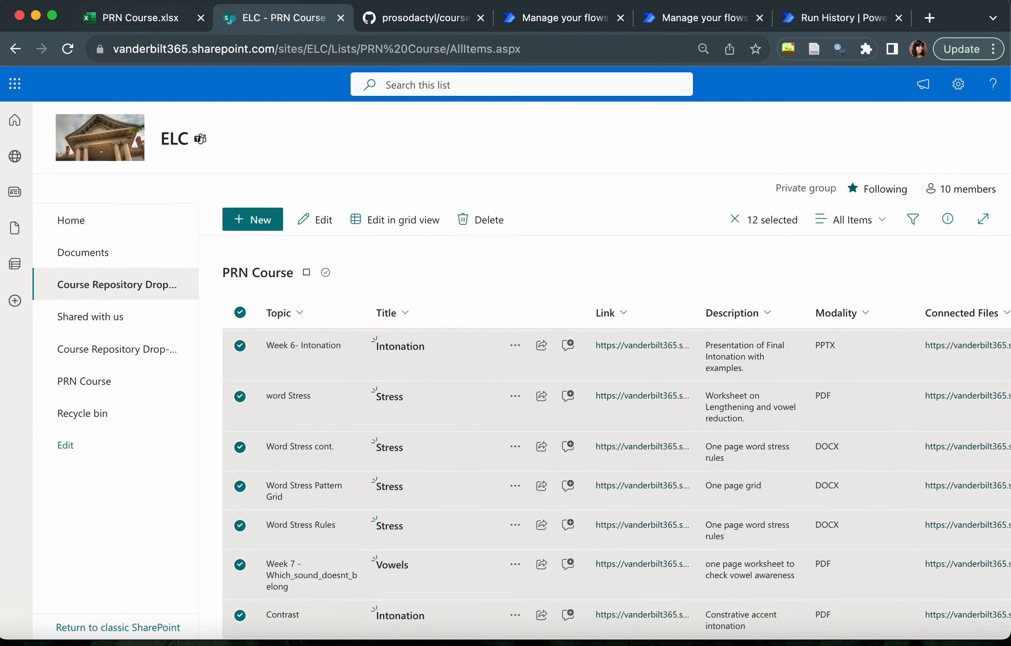
pyautogui.click(131, 20)
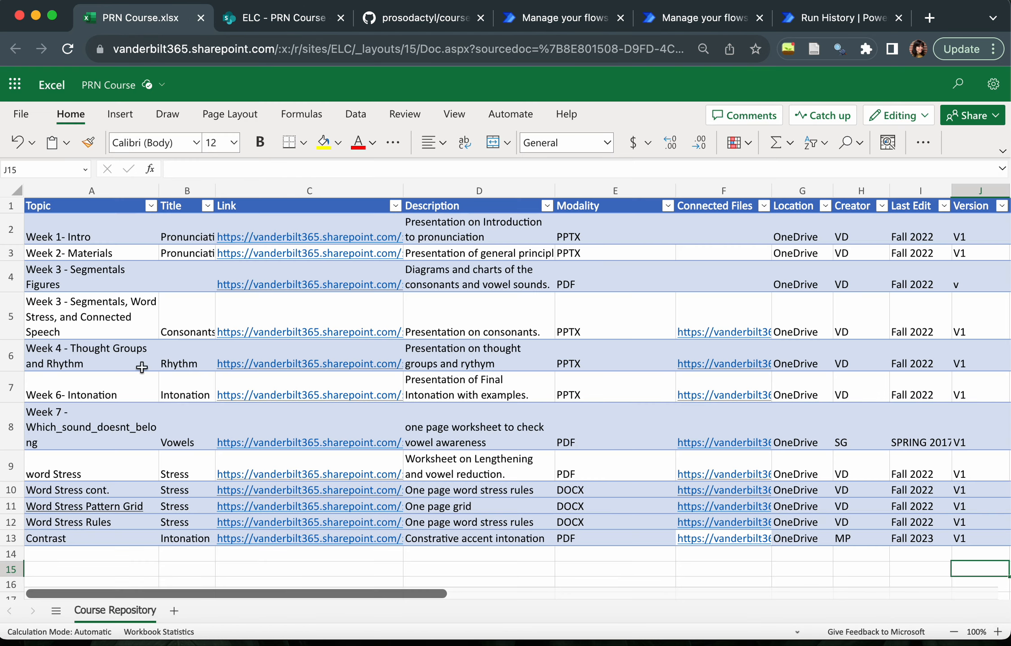
# Examine the Contrast item in the PRN Course SharePoint list across all its columns, from Topic to Course
pyautogui.click(296, 20)
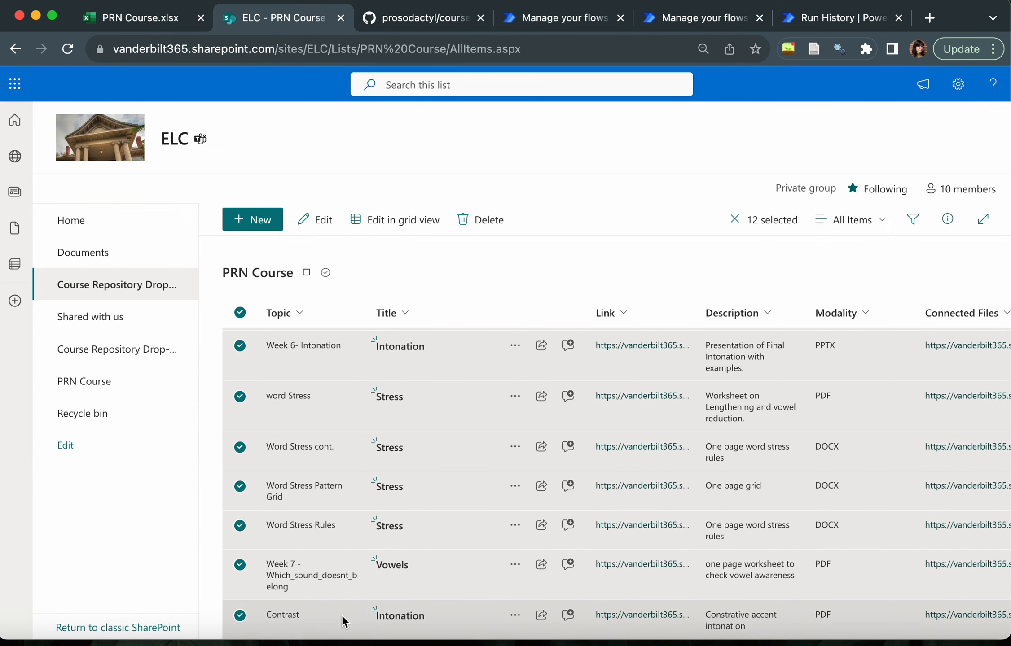
pyautogui.hscroll(5, 648, 612)
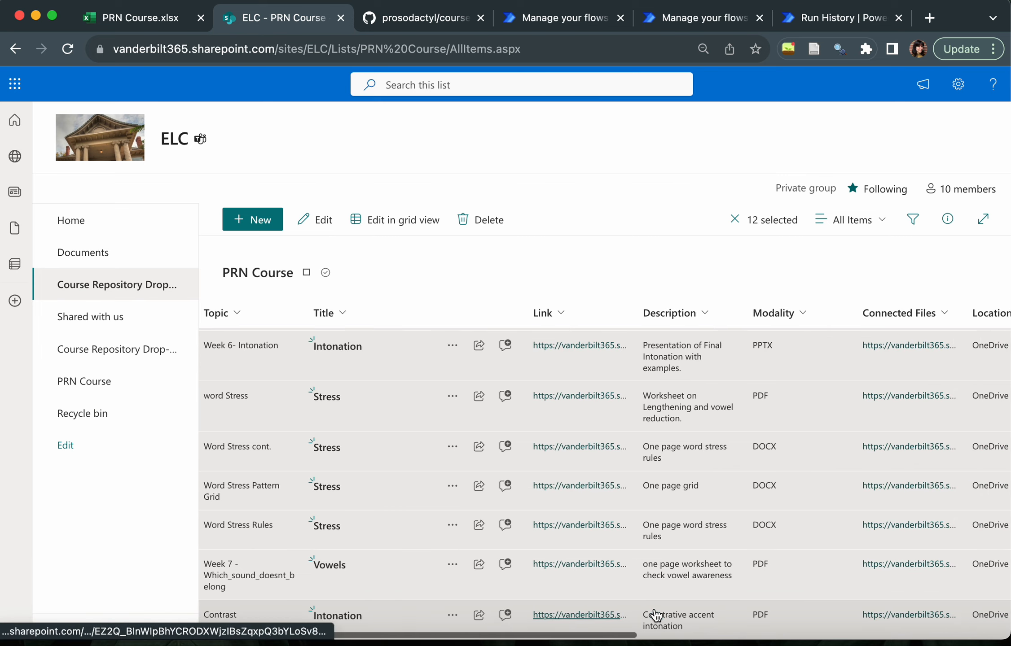
pyautogui.hscroll(10, 655, 610)
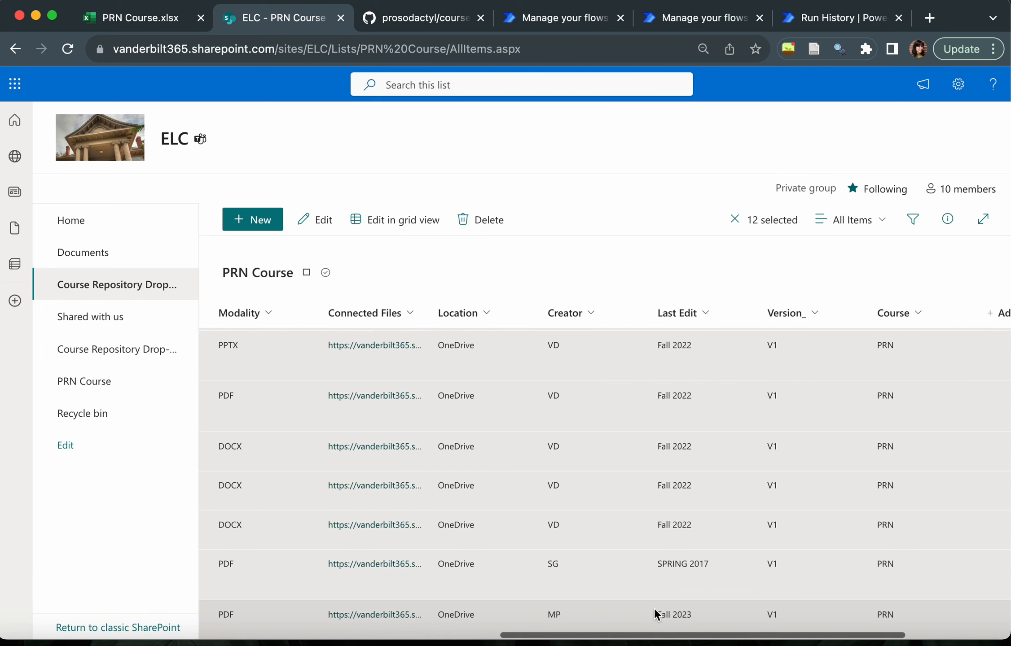
pyautogui.hscroll(-15, 655, 612)
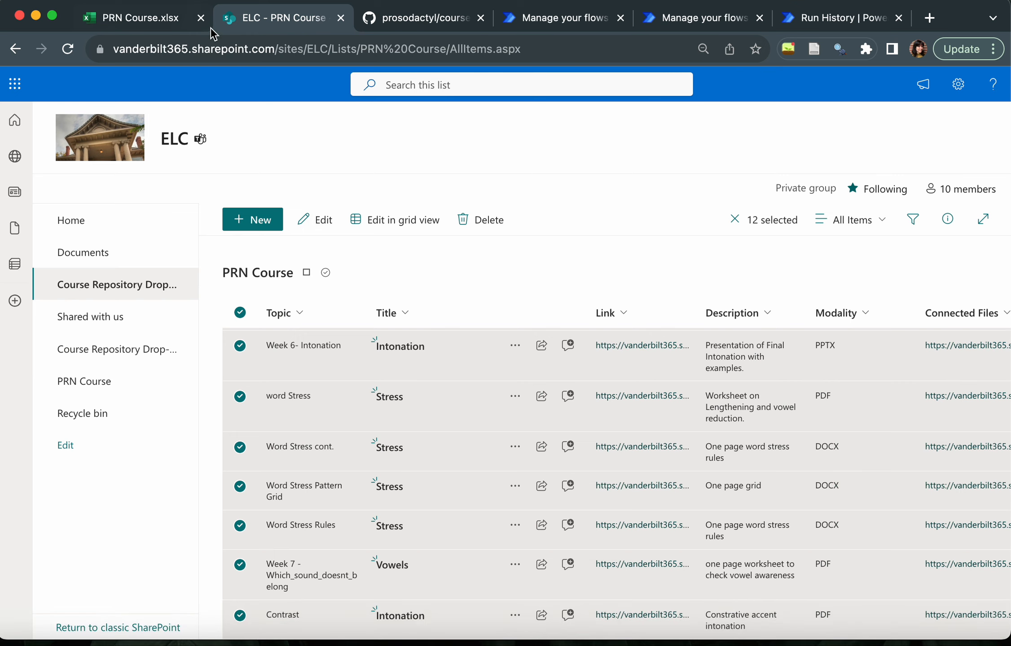
# Compare the Course Repository table in the PRN Course workbook with the items in the PRN Course SharePoint list
pyautogui.click(177, 19)
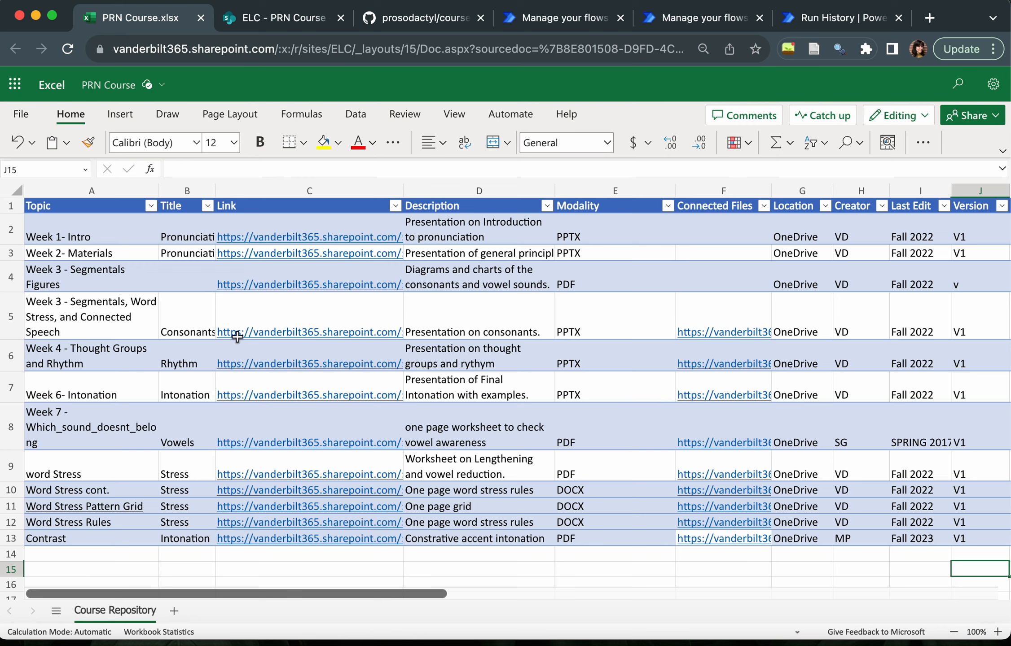
pyautogui.click(247, 22)
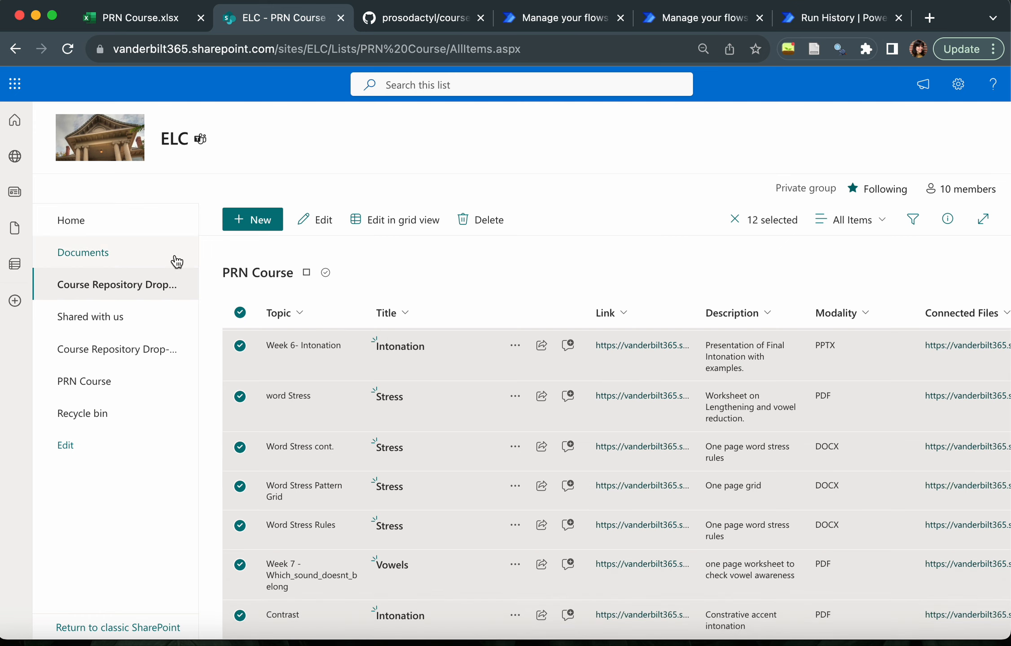
pyautogui.click(110, 24)
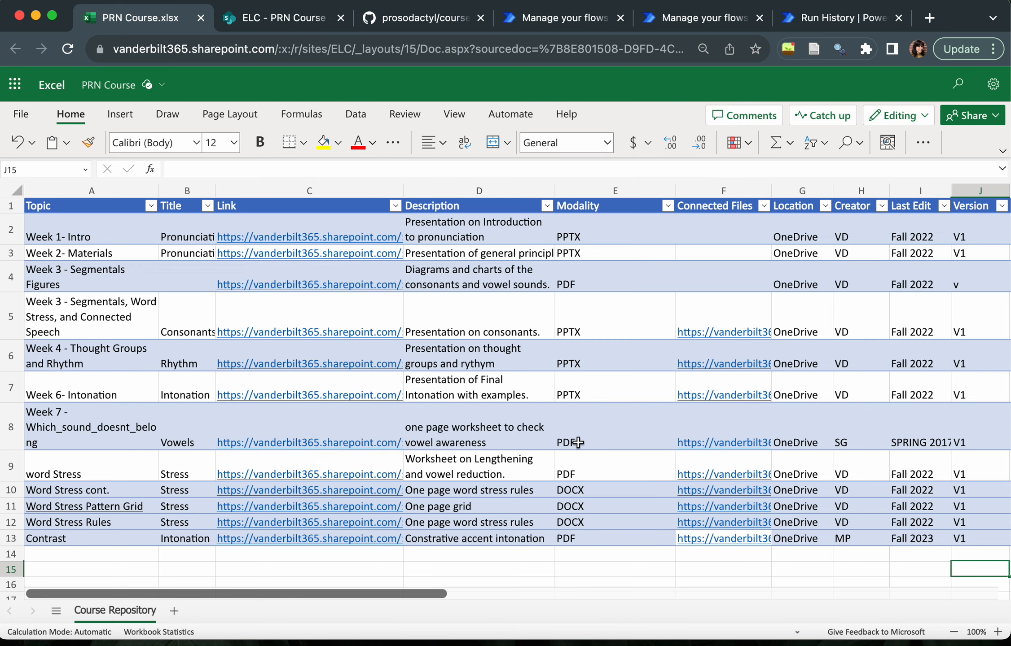
pyautogui.click(268, 20)
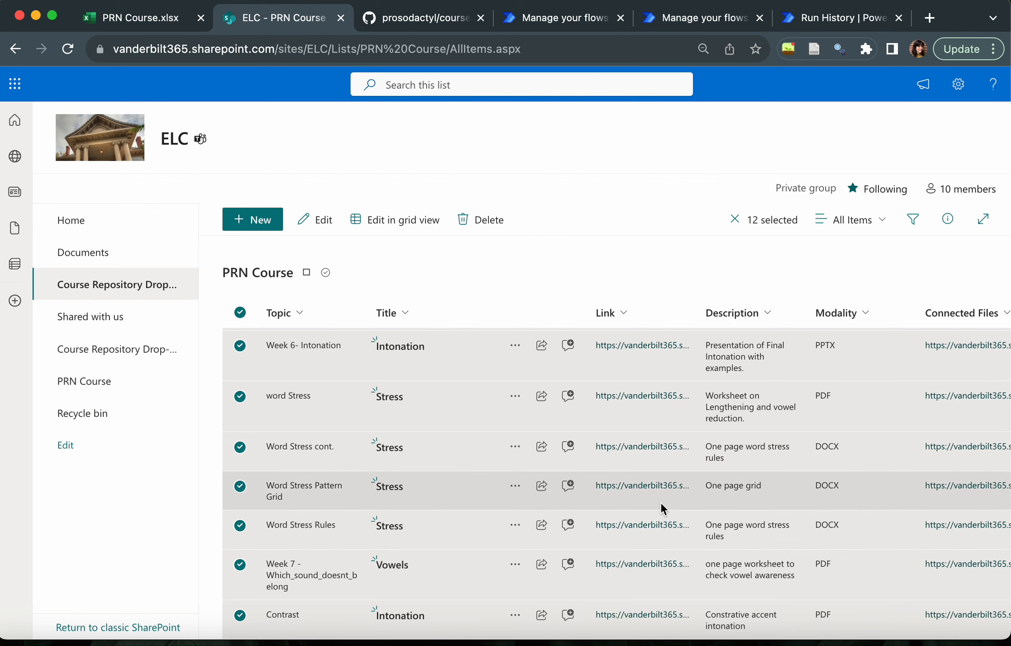